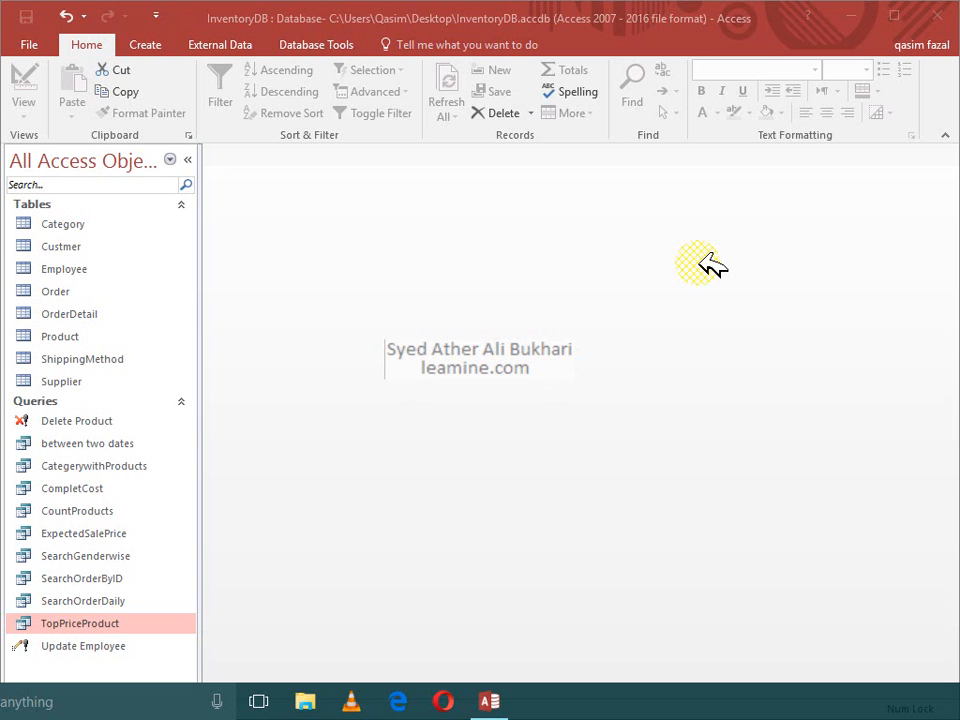
# Create a blank report in Design view and collapse the Navigation Pane
pyautogui.click(163, 44)
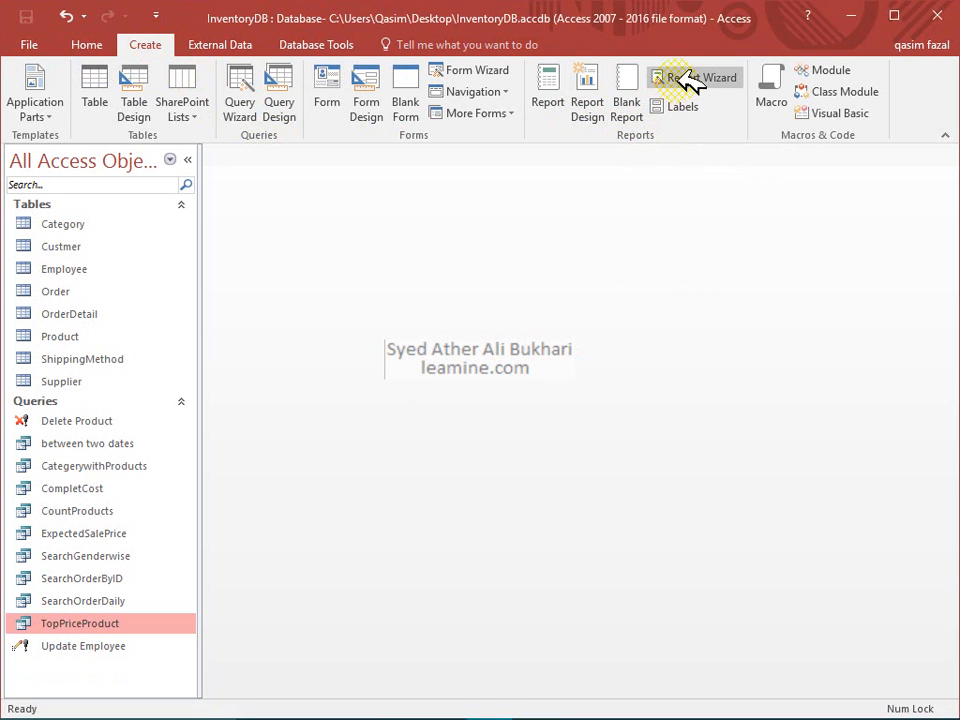
pyautogui.click(611, 96)
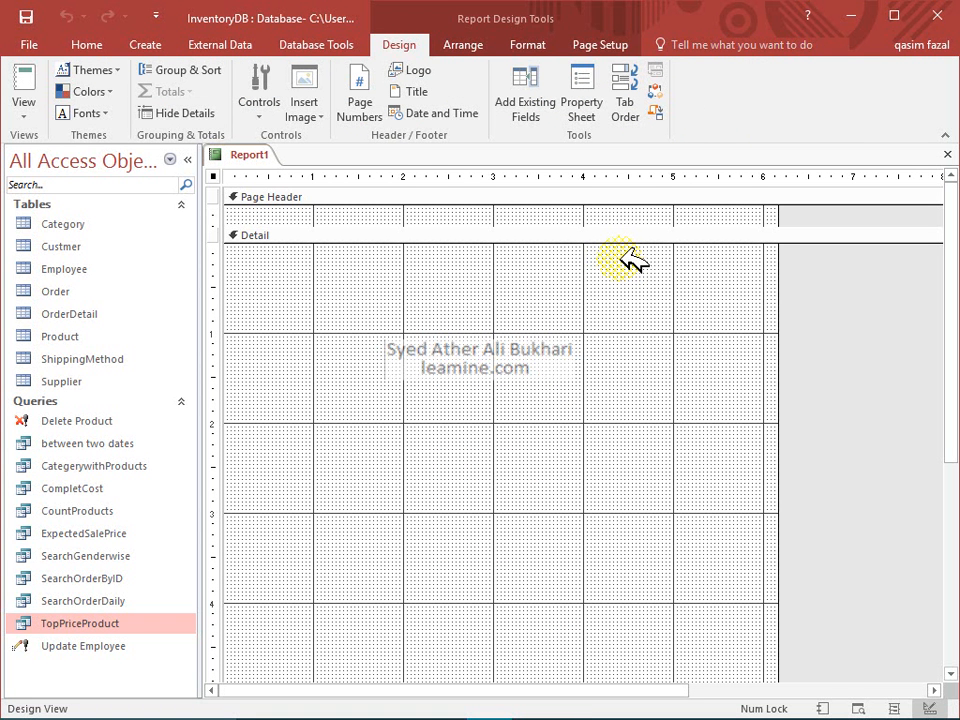
pyautogui.click(187, 160)
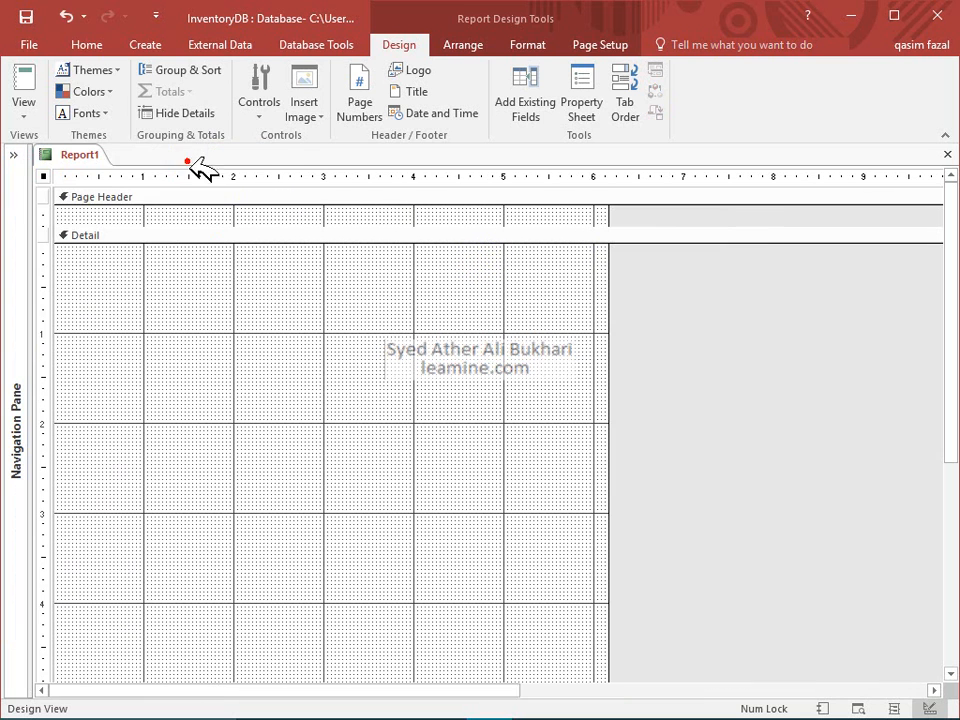
# Add the Report Header/Footer sections and shorten the Detail section to about 3.3 inches
pyautogui.click(60, 197)
pyautogui.rightClick(55, 197)
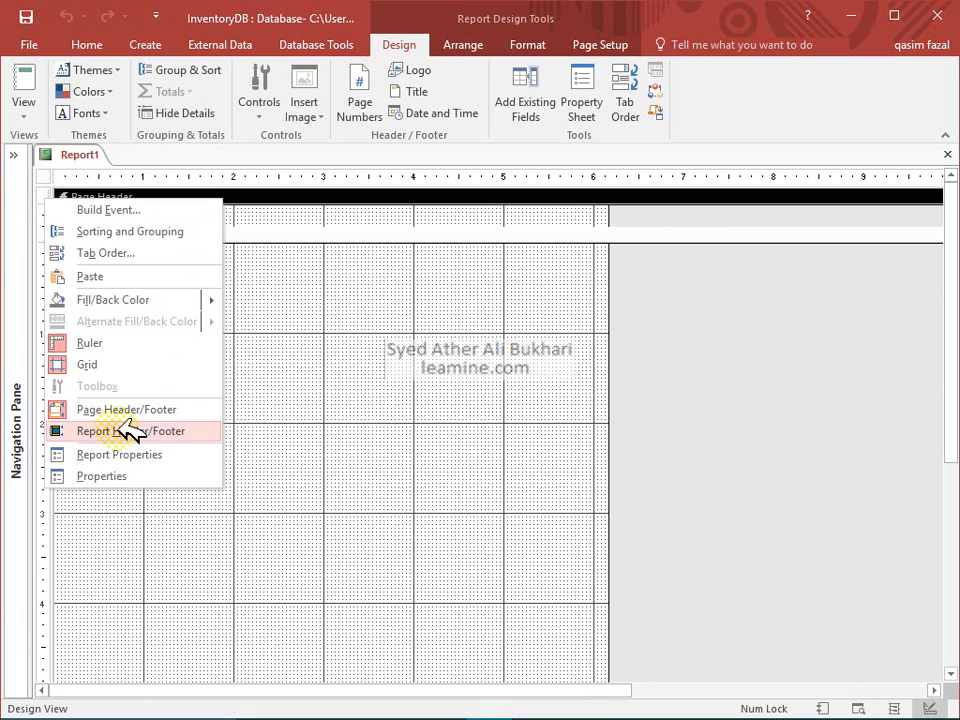
pyautogui.click(128, 430)
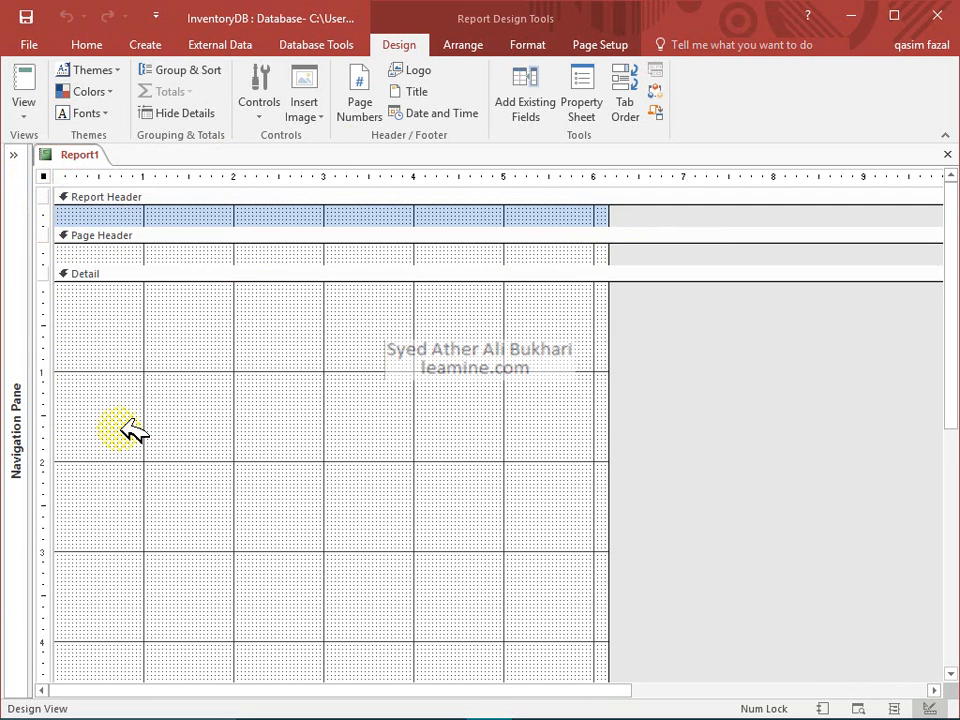
pyautogui.scroll(-6, 395, 350)
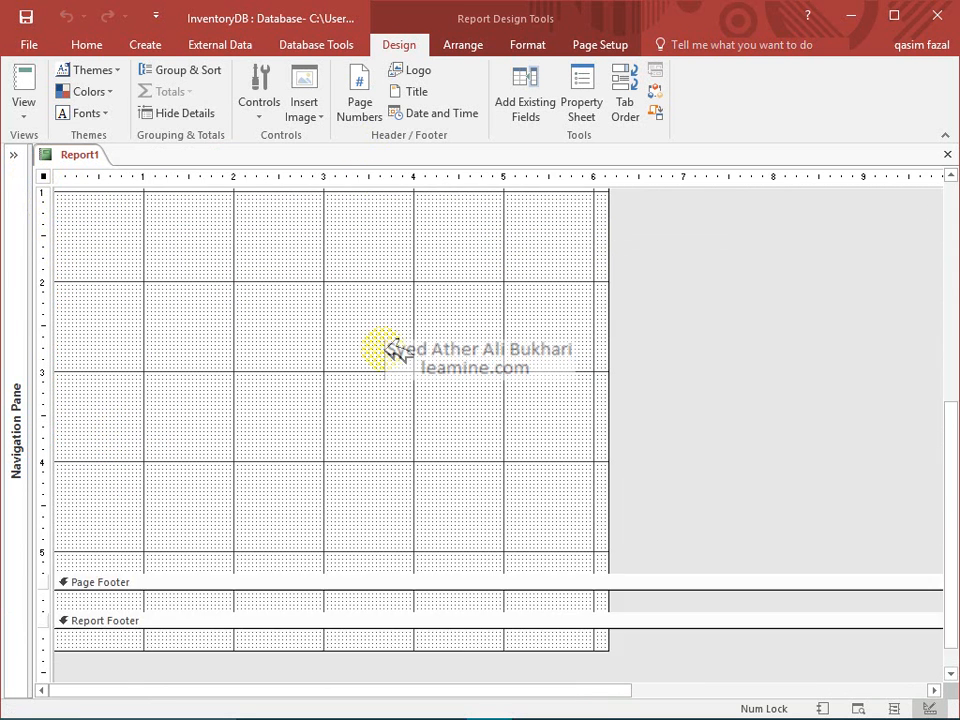
pyautogui.moveTo(400, 392); pyautogui.dragTo(410, 252)
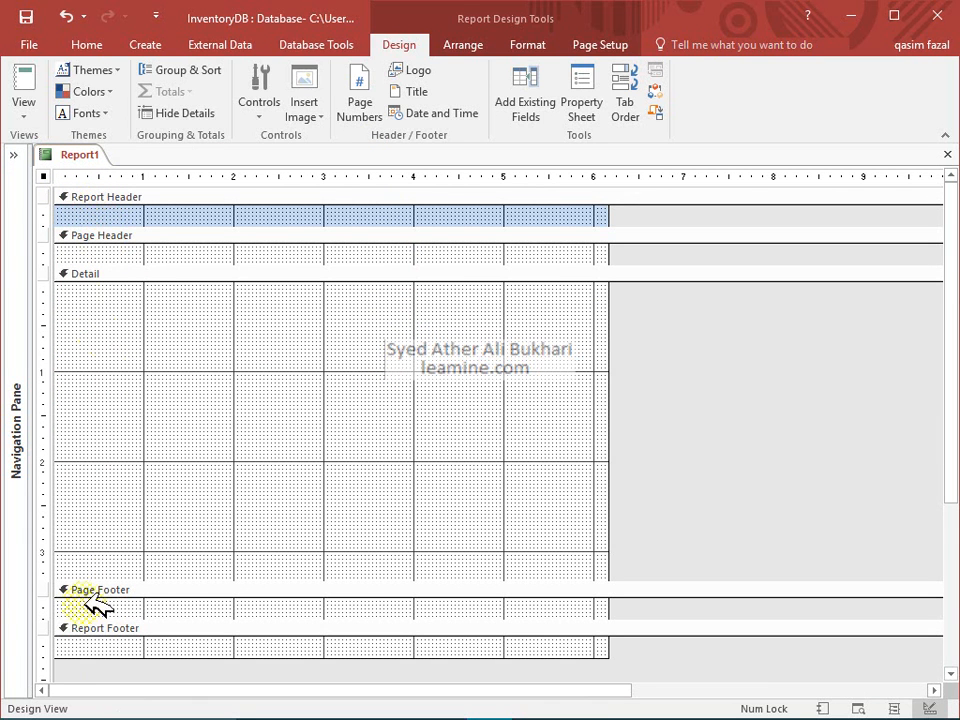
# Examine the report's header, footer and Detail sections, the image insertion option and the available report controls
pyautogui.click(104, 645)
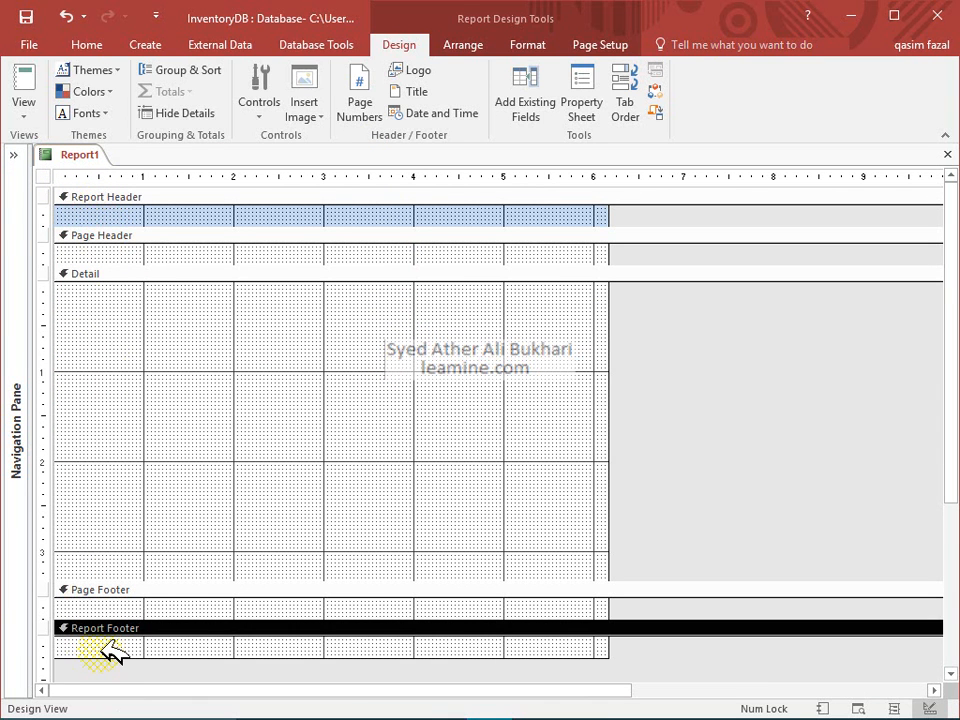
pyautogui.click(122, 248)
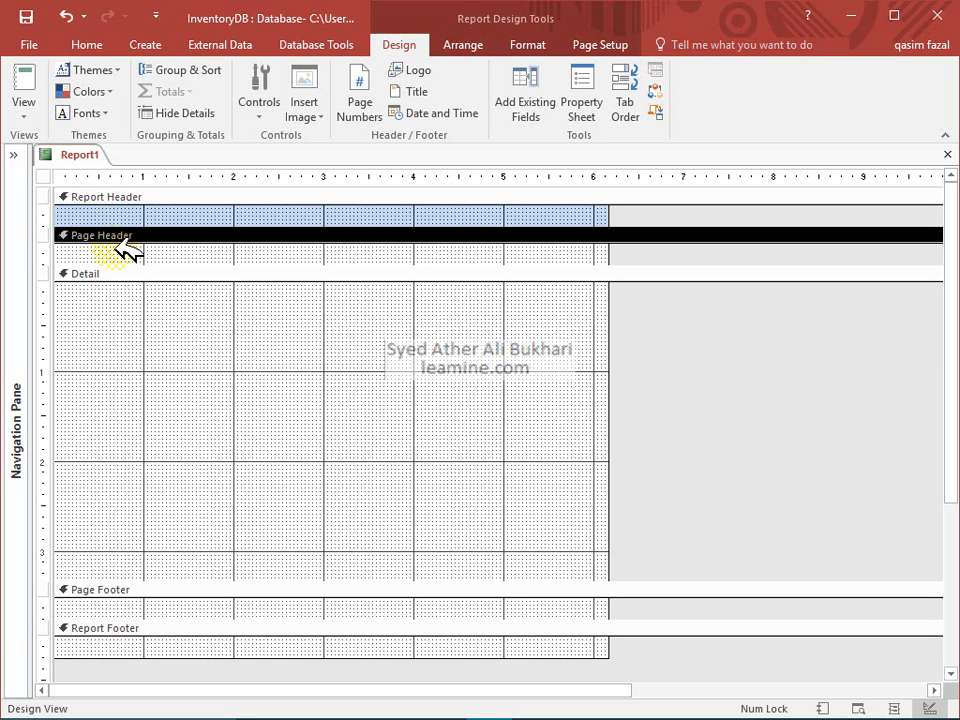
pyautogui.click(145, 609)
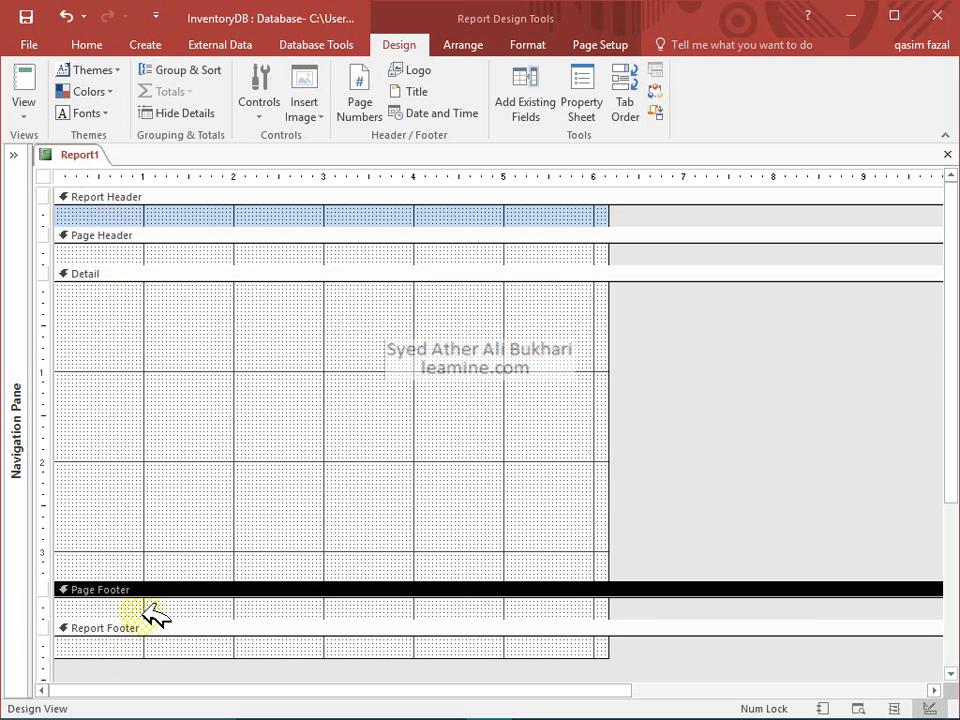
pyautogui.click(152, 426)
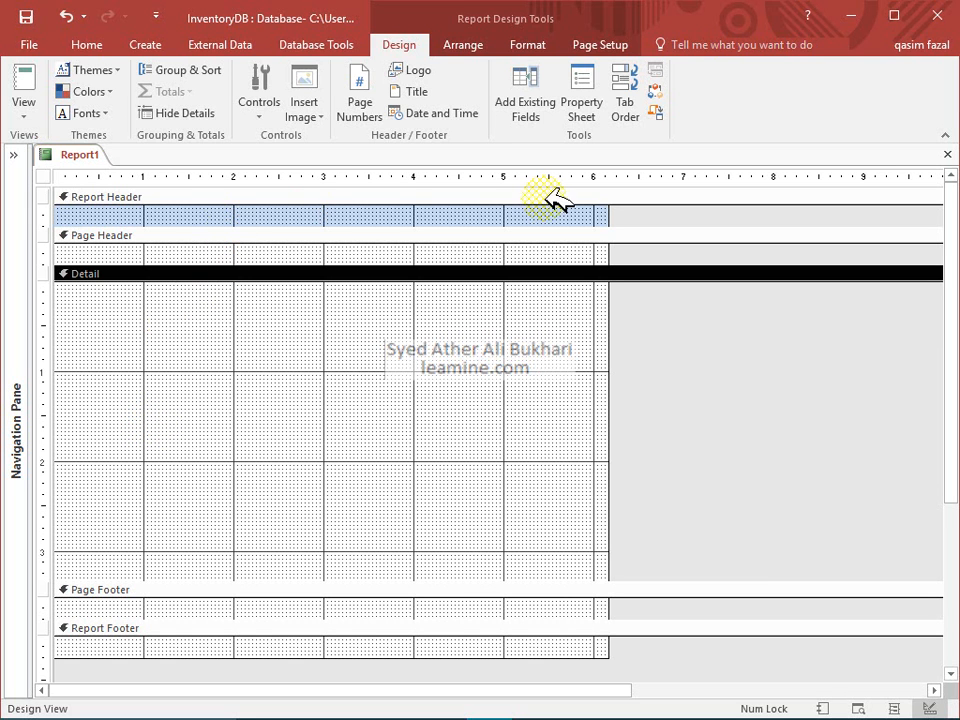
pyautogui.click(311, 108)
pyautogui.click(311, 108)
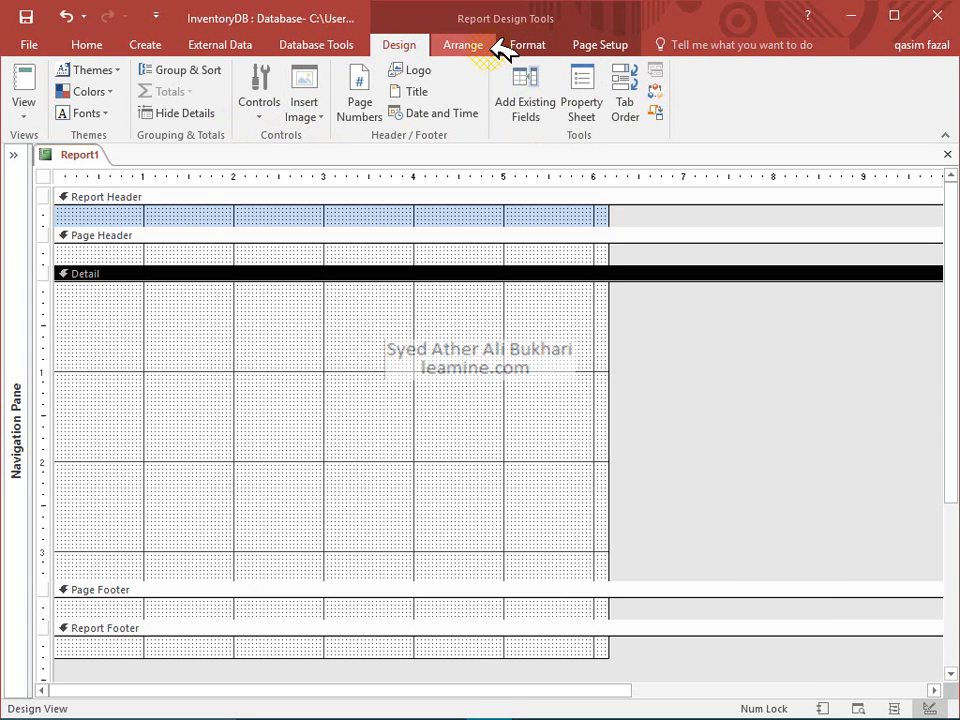
pyautogui.click(420, 47)
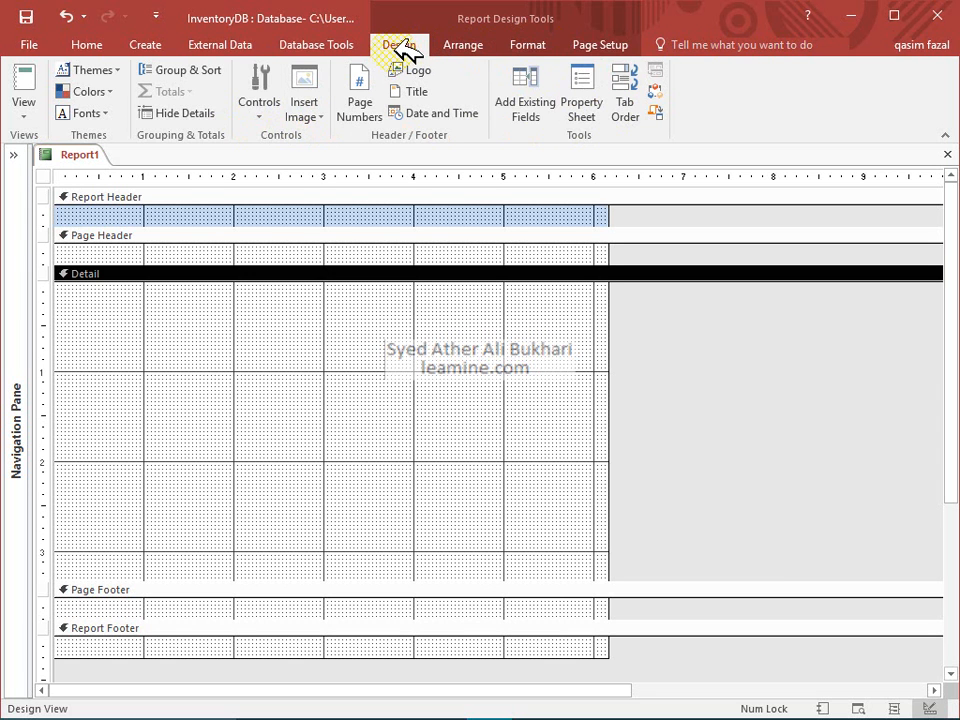
pyautogui.click(264, 102)
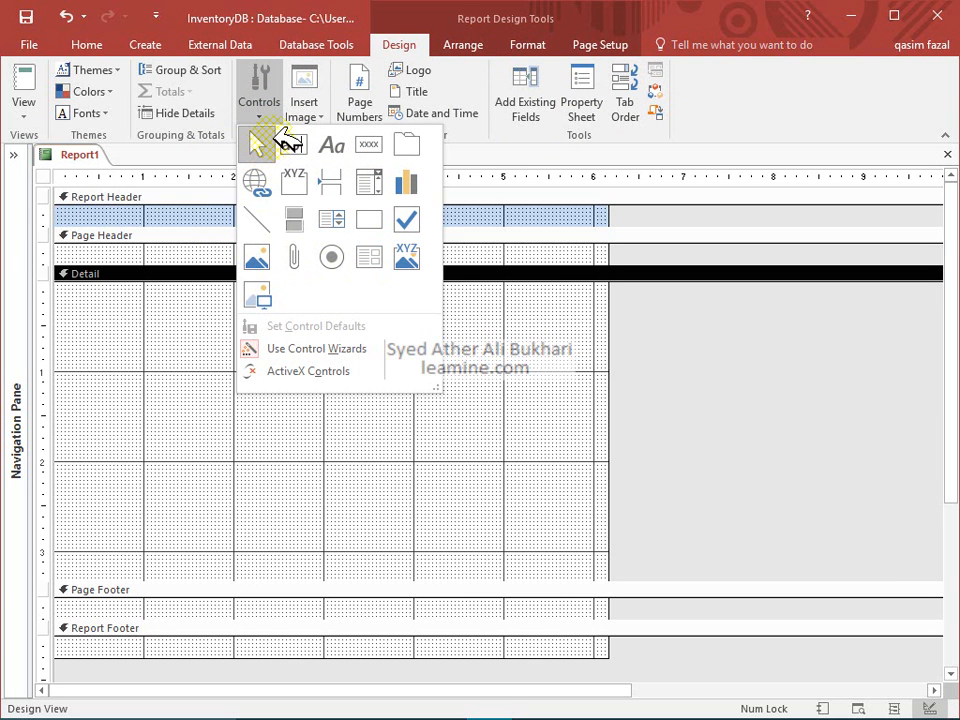
# Restyle the report with a different theme, the Yellow color scheme and another font set
pyautogui.click(97, 72)
pyautogui.click(95, 72)
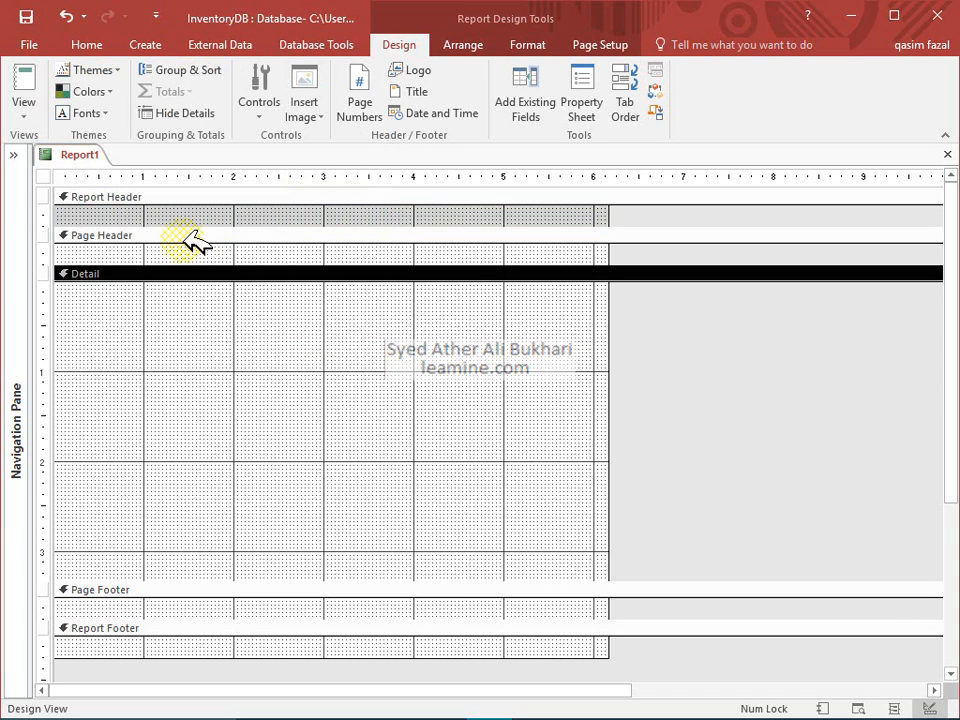
pyautogui.click(88, 92)
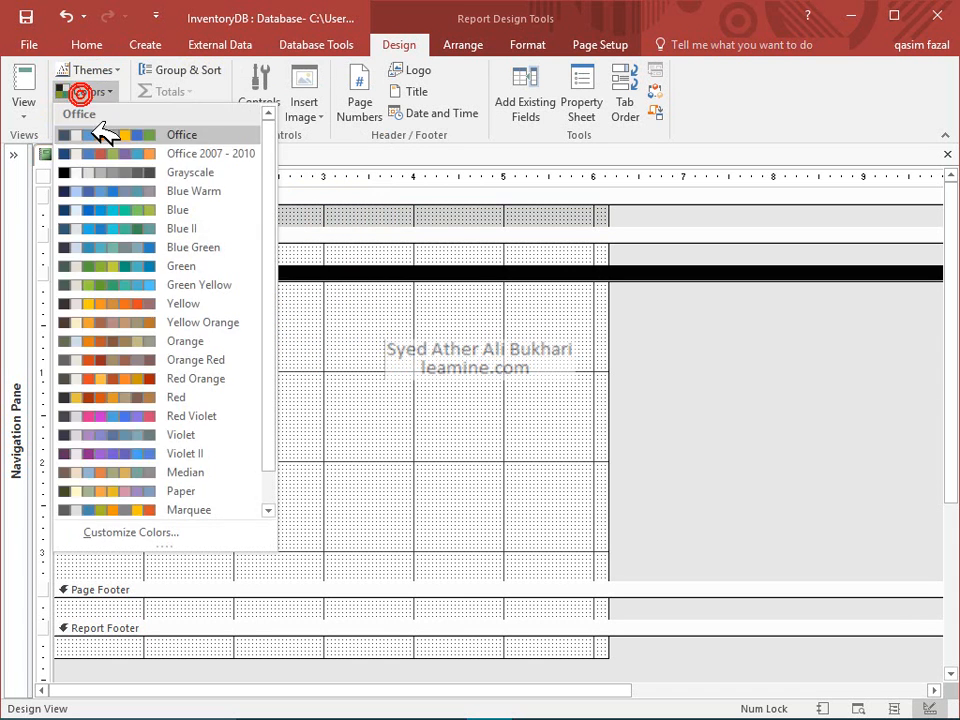
pyautogui.click(118, 300)
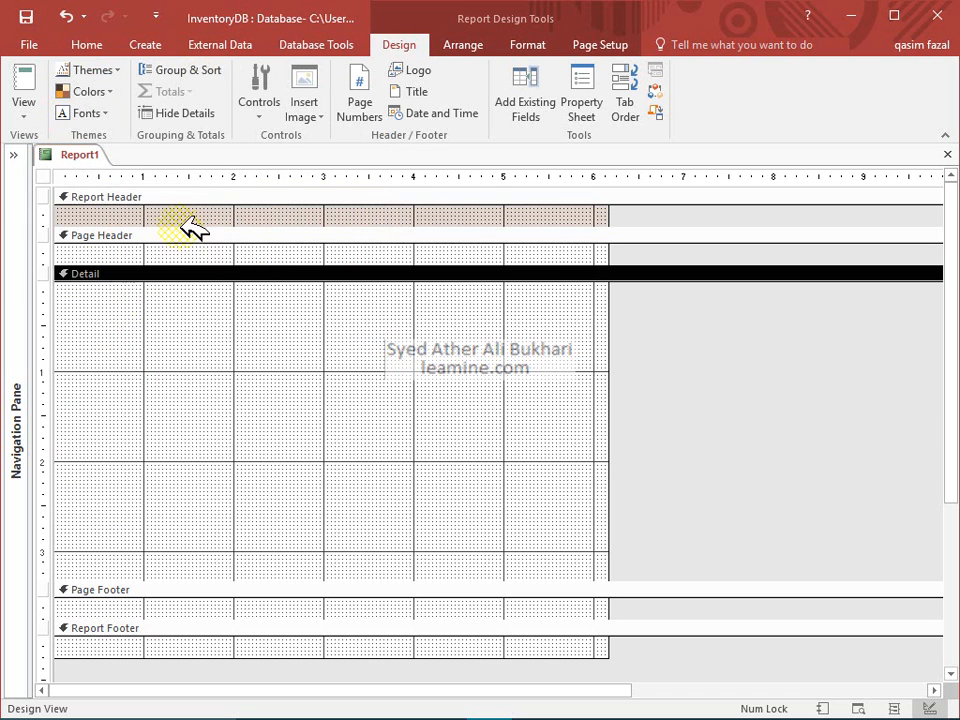
pyautogui.click(90, 114)
pyautogui.click(140, 372)
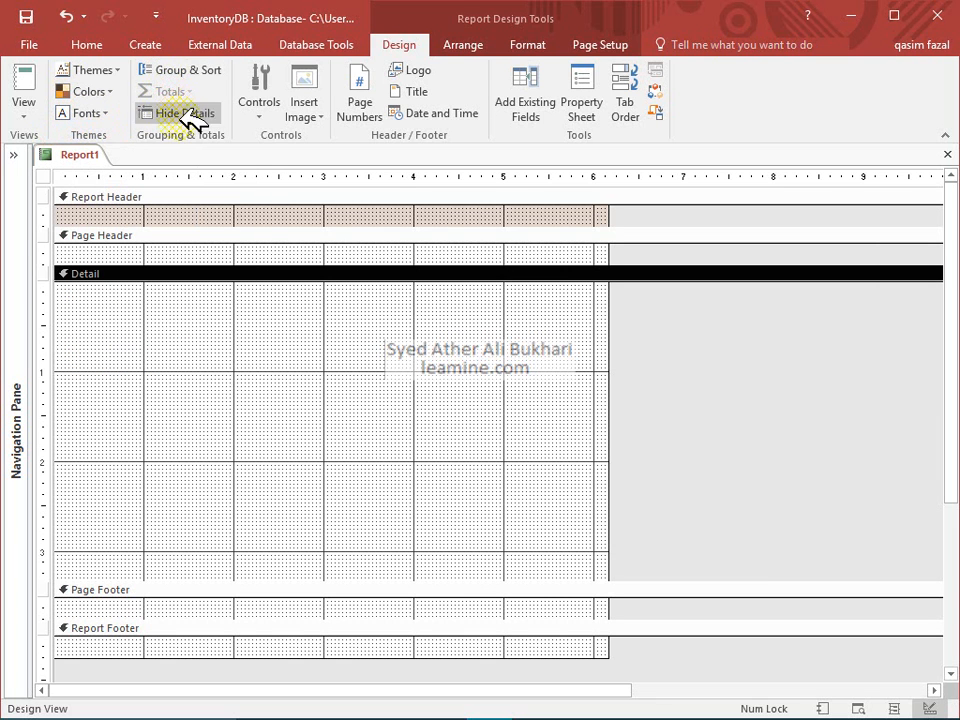
# Review the report's grouping and sorting options, image insertion, and the arranging and formatting tools
pyautogui.click(184, 70)
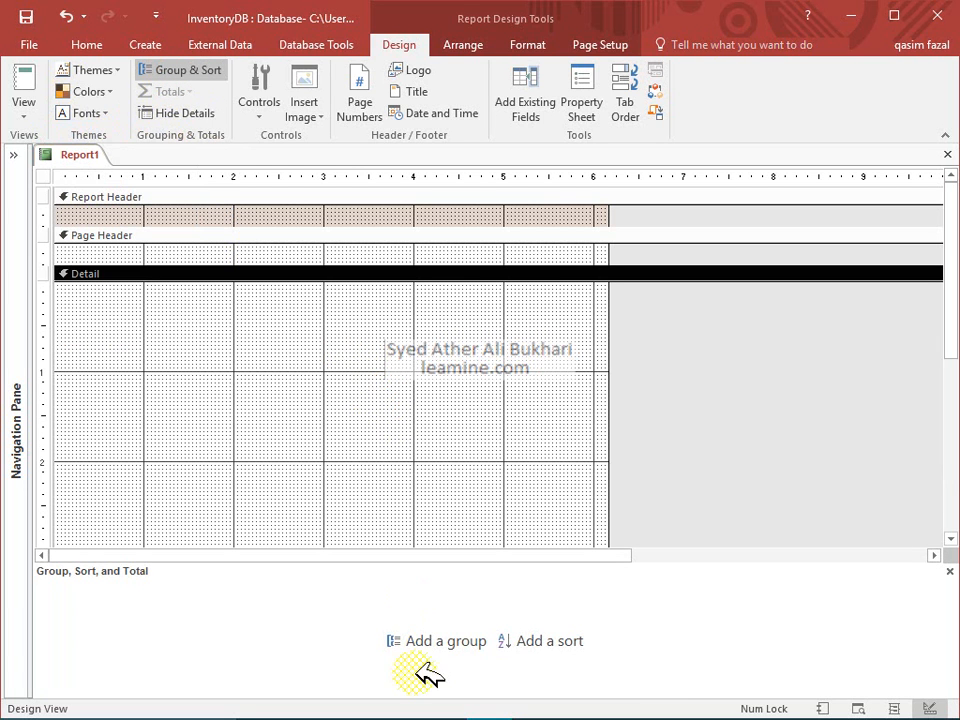
pyautogui.click(949, 573)
pyautogui.click(186, 108)
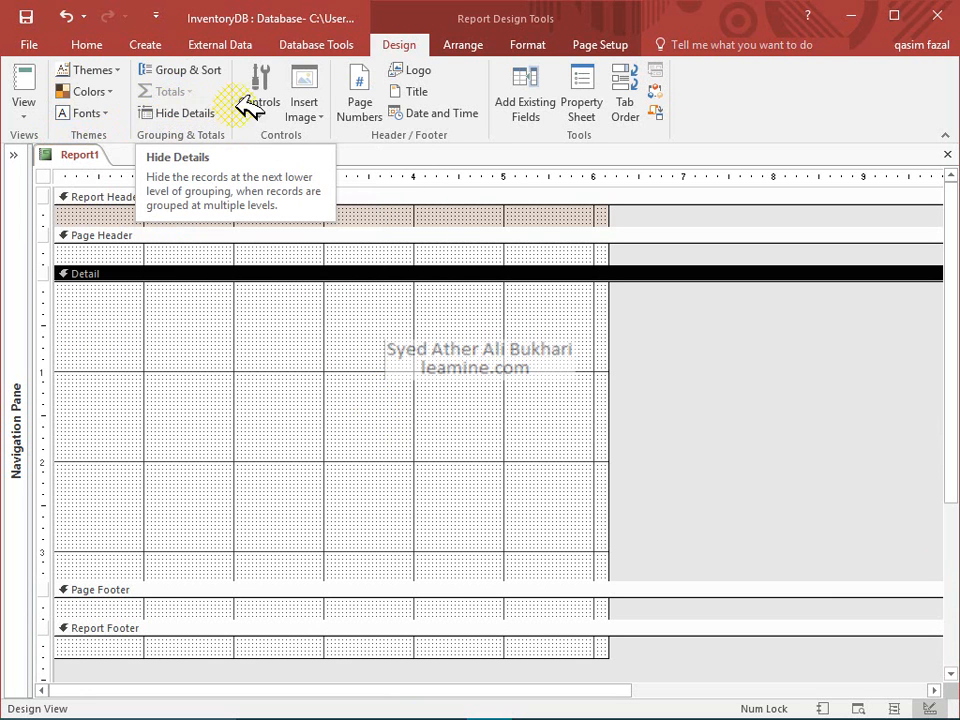
pyautogui.click(316, 121)
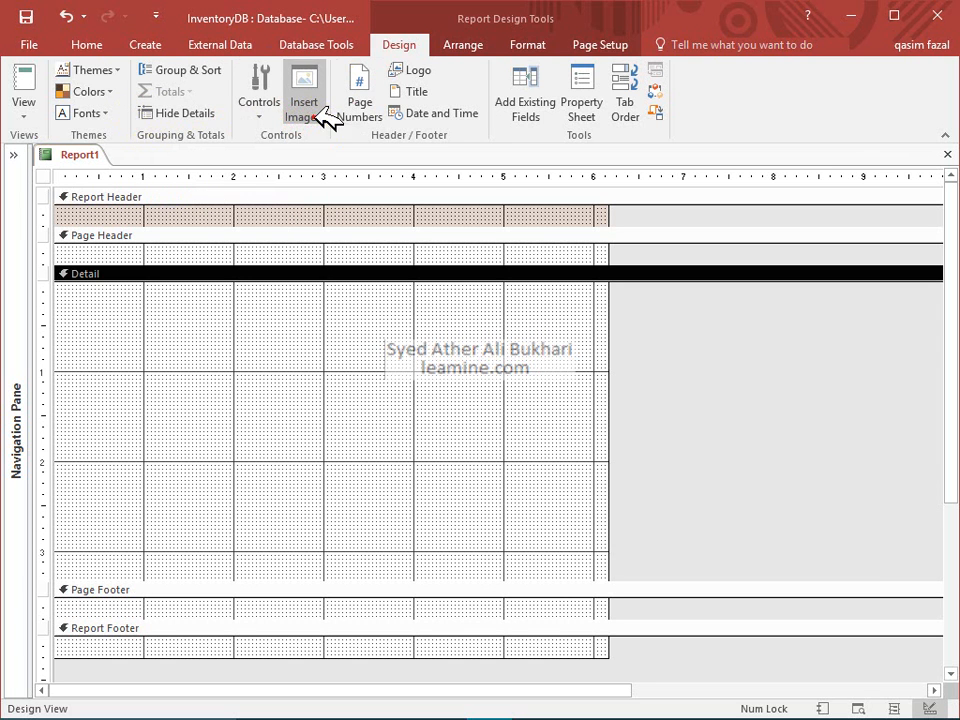
pyautogui.click(311, 114)
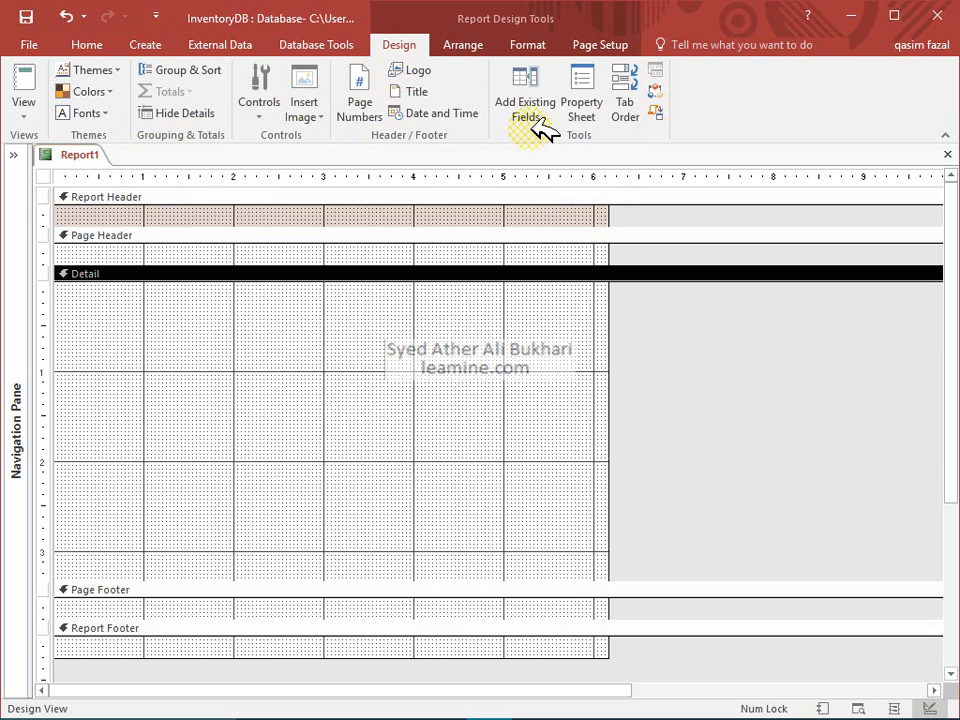
pyautogui.click(477, 40)
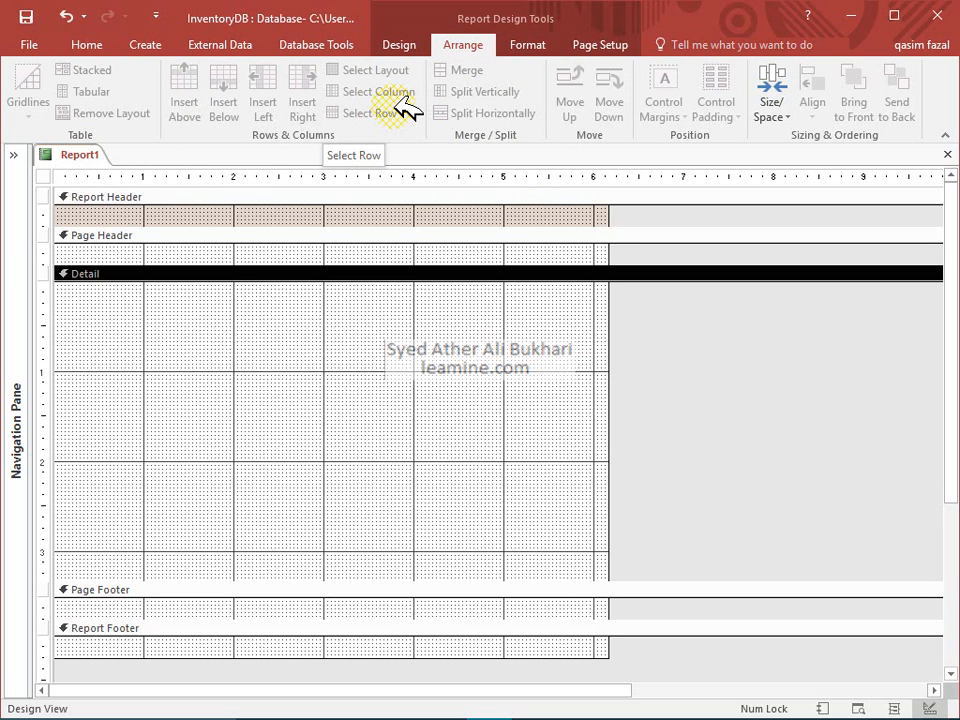
pyautogui.click(515, 46)
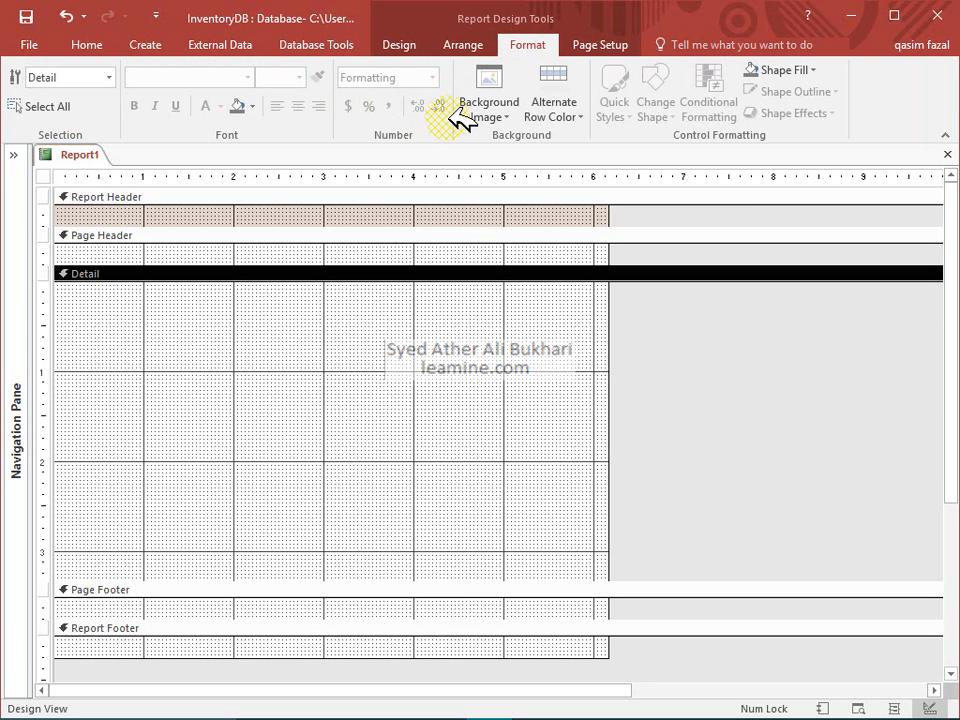
# Review the report's paper sizes, margins, and the print, page and column settings in Page Setup
pyautogui.click(596, 45)
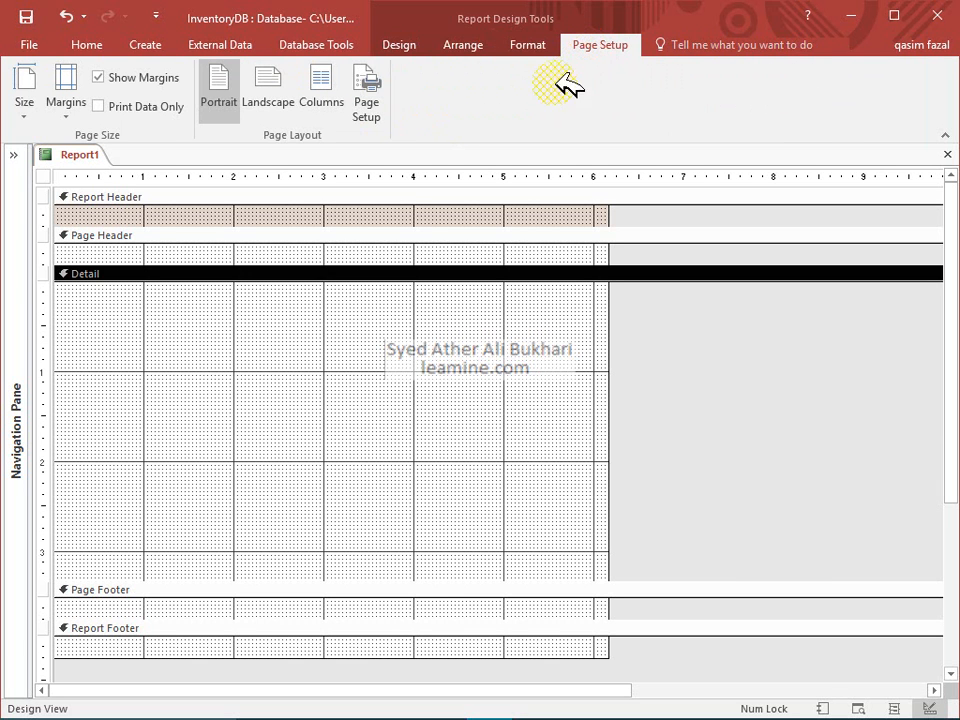
pyautogui.click(23, 98)
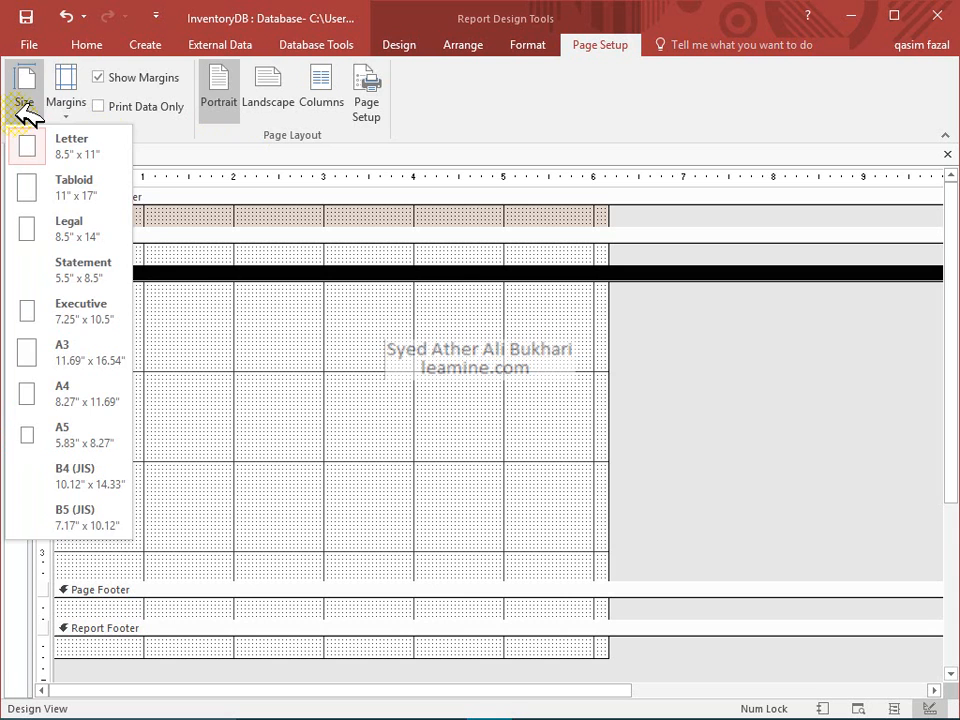
pyautogui.click(24, 102)
pyautogui.click(66, 104)
pyautogui.click(67, 103)
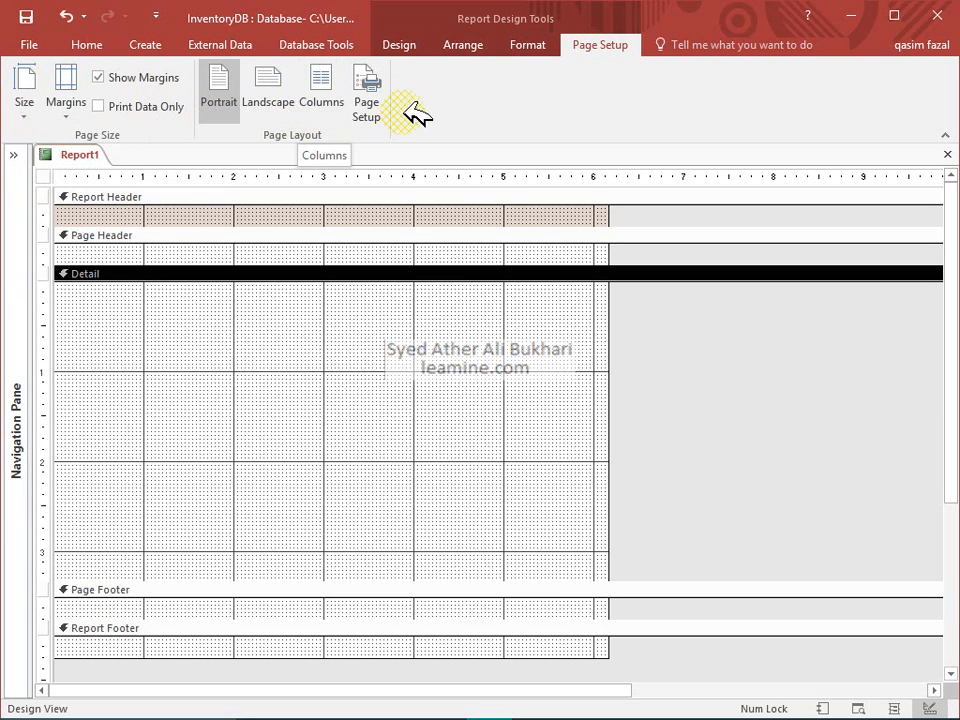
pyautogui.click(370, 104)
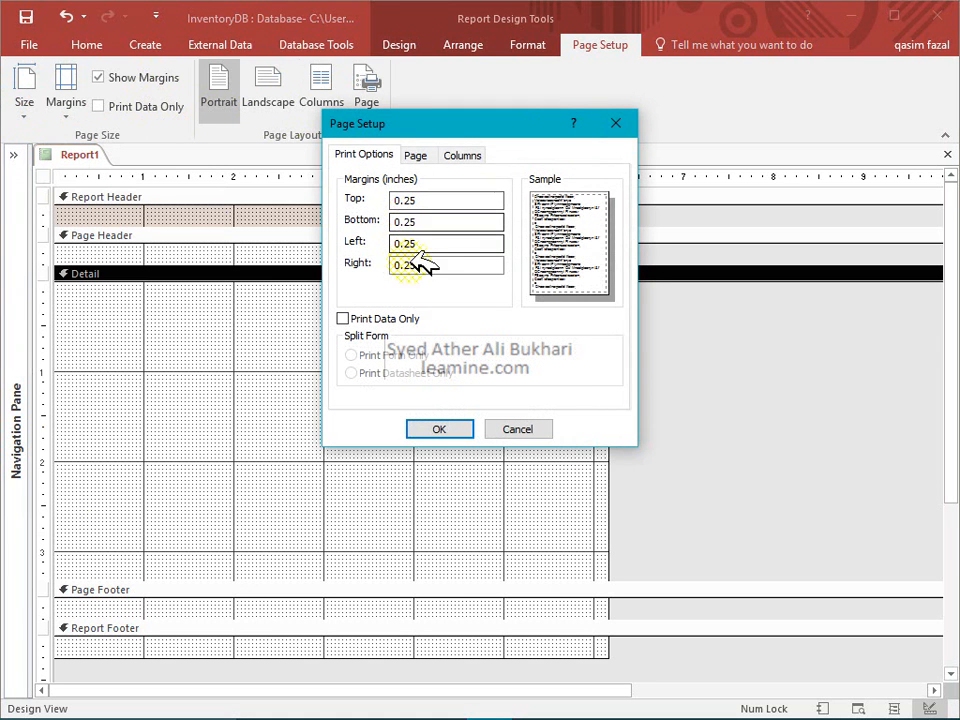
pyautogui.click(415, 157)
pyautogui.click(462, 156)
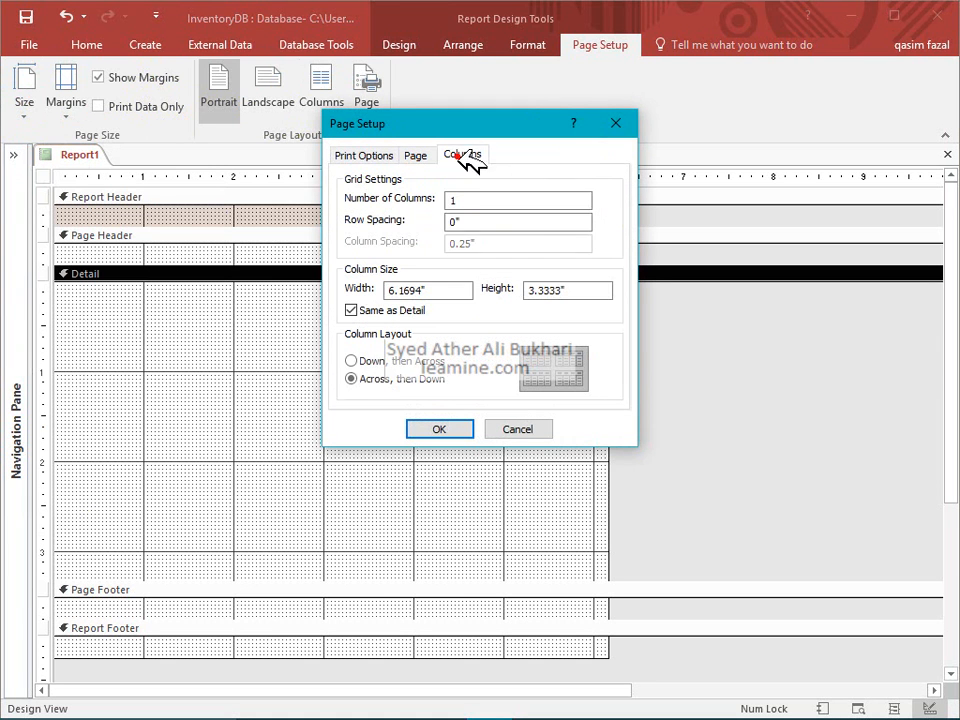
pyautogui.click(367, 155)
pyautogui.click(457, 155)
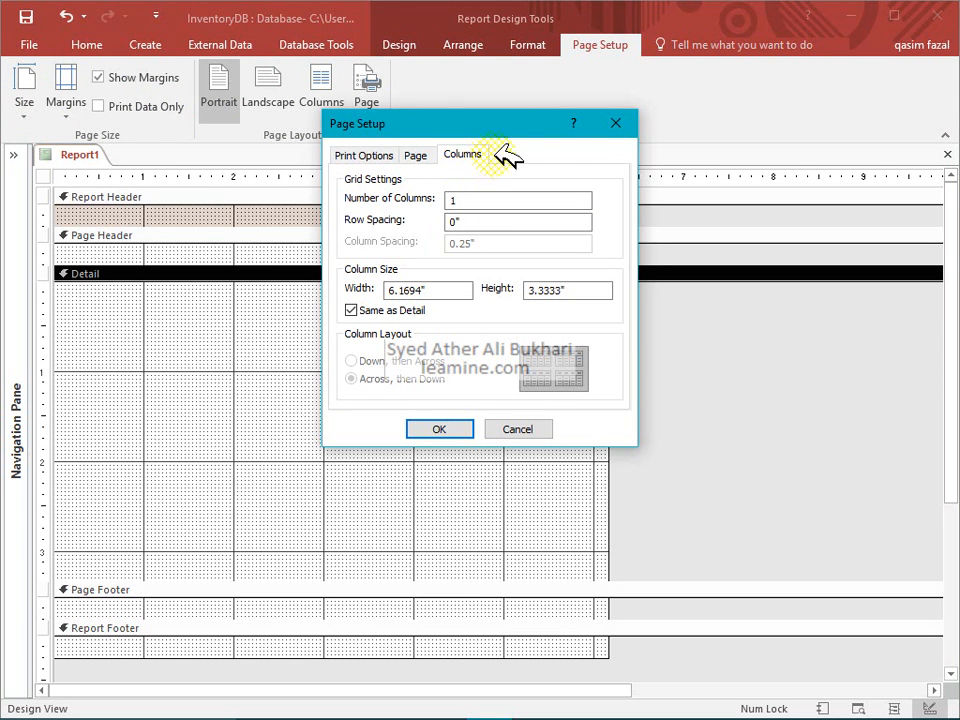
pyautogui.click(614, 123)
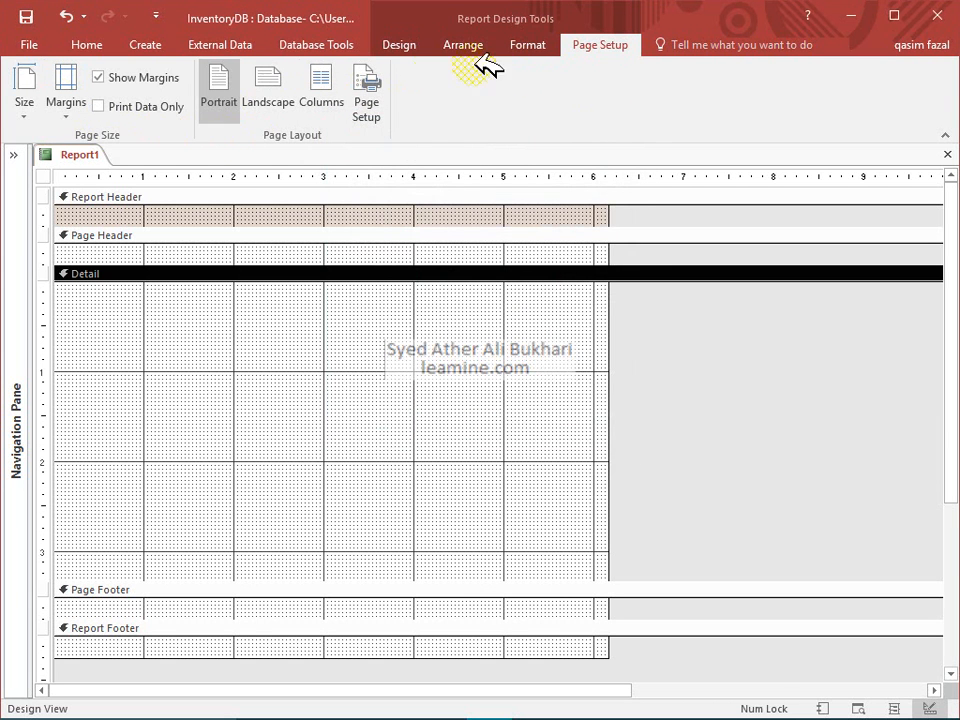
# Enlarge the Report Header section to a height of about 1.3 inches
pyautogui.click(415, 44)
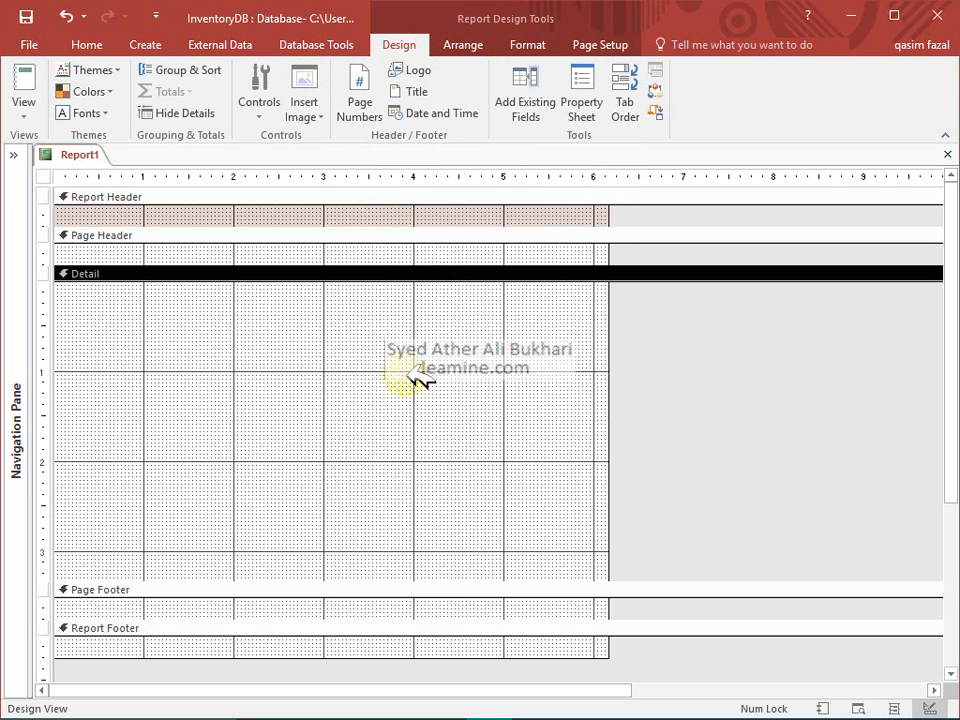
pyautogui.click(281, 224)
pyautogui.moveTo(283, 222); pyautogui.dragTo(284, 322)
# Add a label about 2.5 inches wide in the Report Header with the caption "Text"
pyautogui.click(189, 245)
pyautogui.click(272, 120)
pyautogui.click(322, 142)
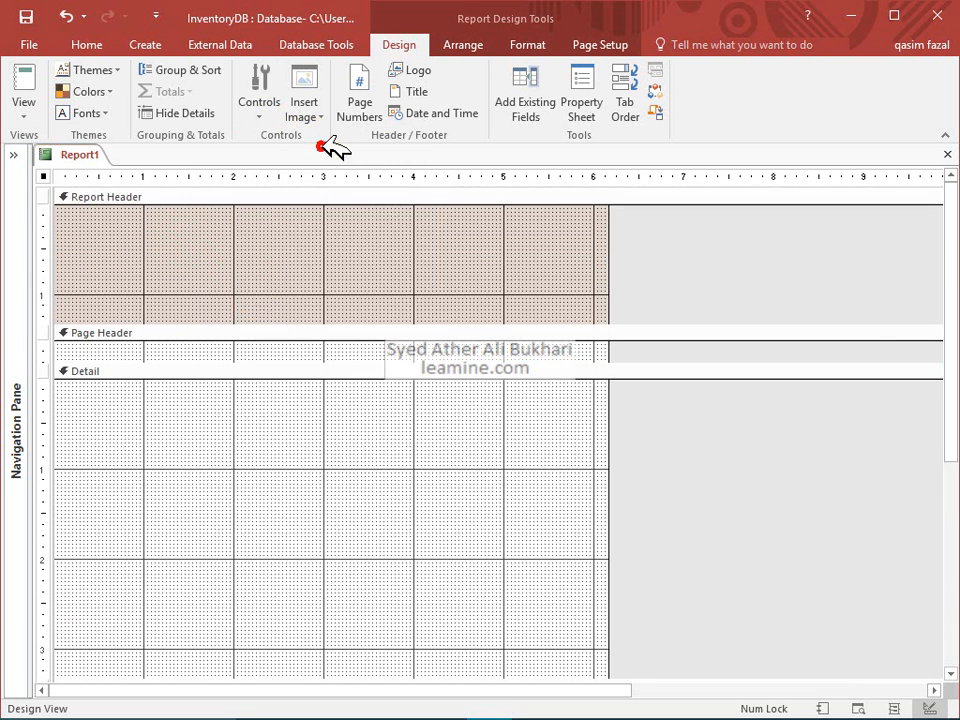
pyautogui.moveTo(61, 210)
pyautogui.mouseDown()
pyautogui.moveTo(114, 216)
pyautogui.moveTo(264, 265)
pyautogui.moveTo(284, 267)
pyautogui.moveTo(287, 256)
pyautogui.mouseUp()
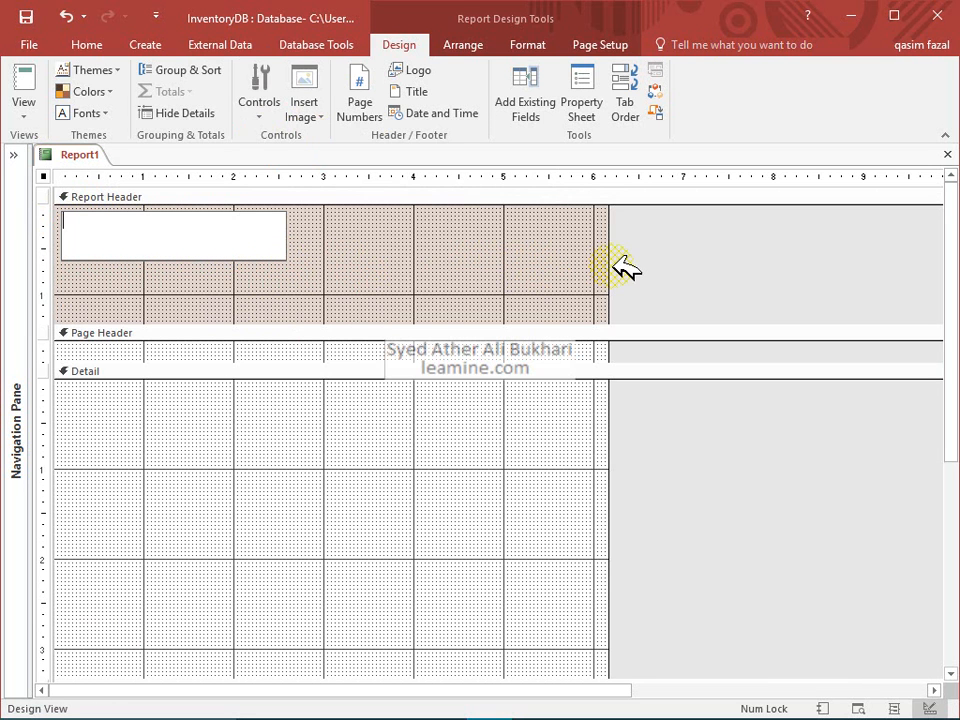
pyautogui.click(584, 44)
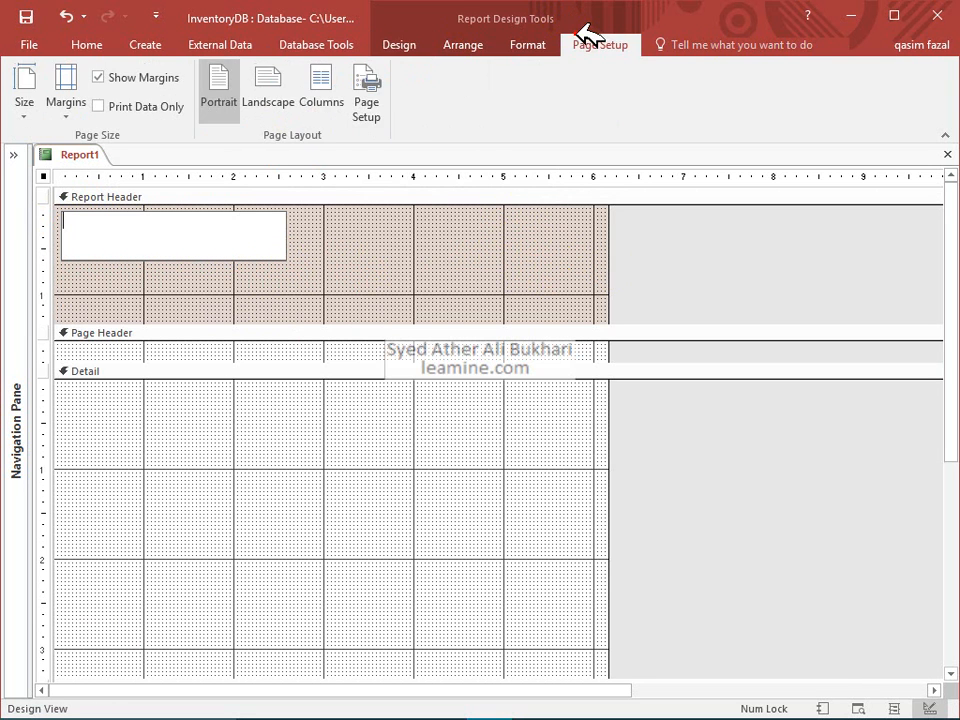
pyautogui.click(214, 222)
pyautogui.write('Text')
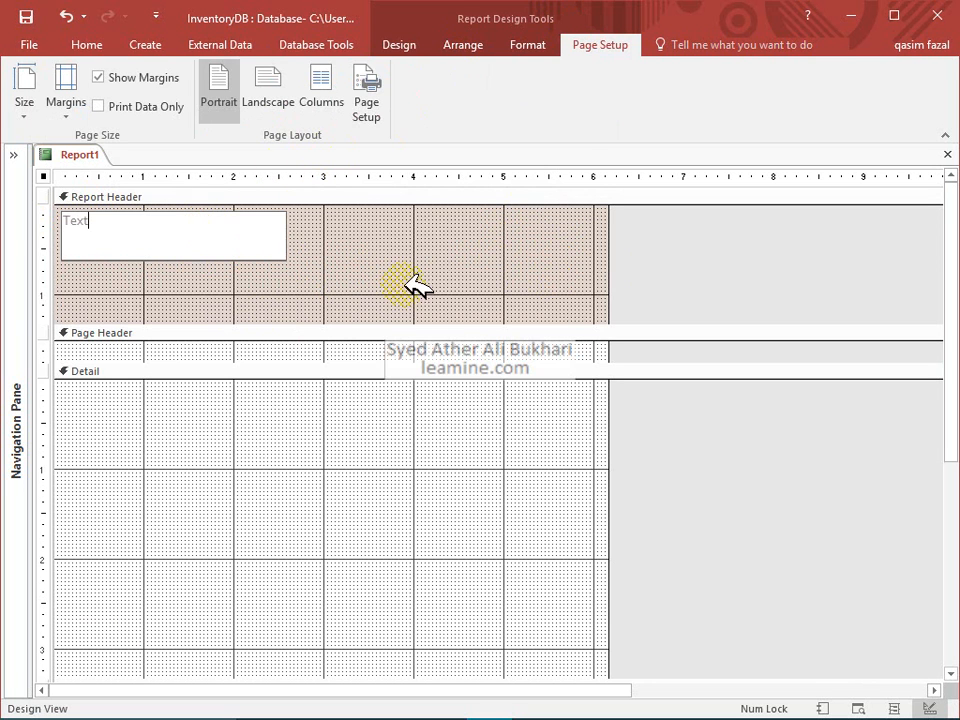
pyautogui.click(403, 283)
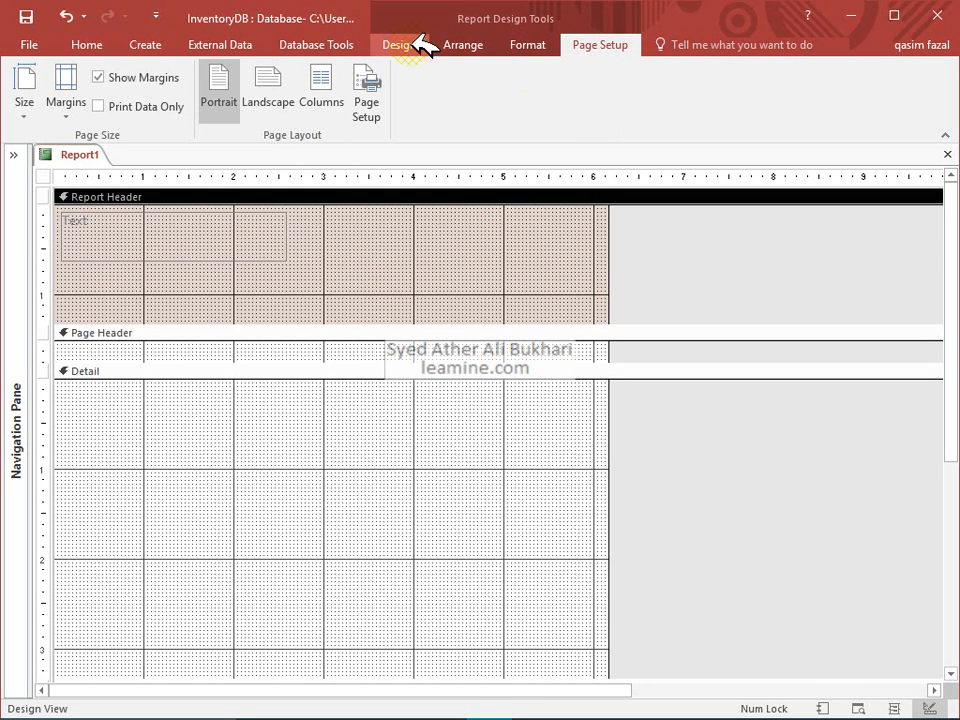
# Check the available paper sizes and margins, and widen the report to 8 inches
pyautogui.click(20, 116)
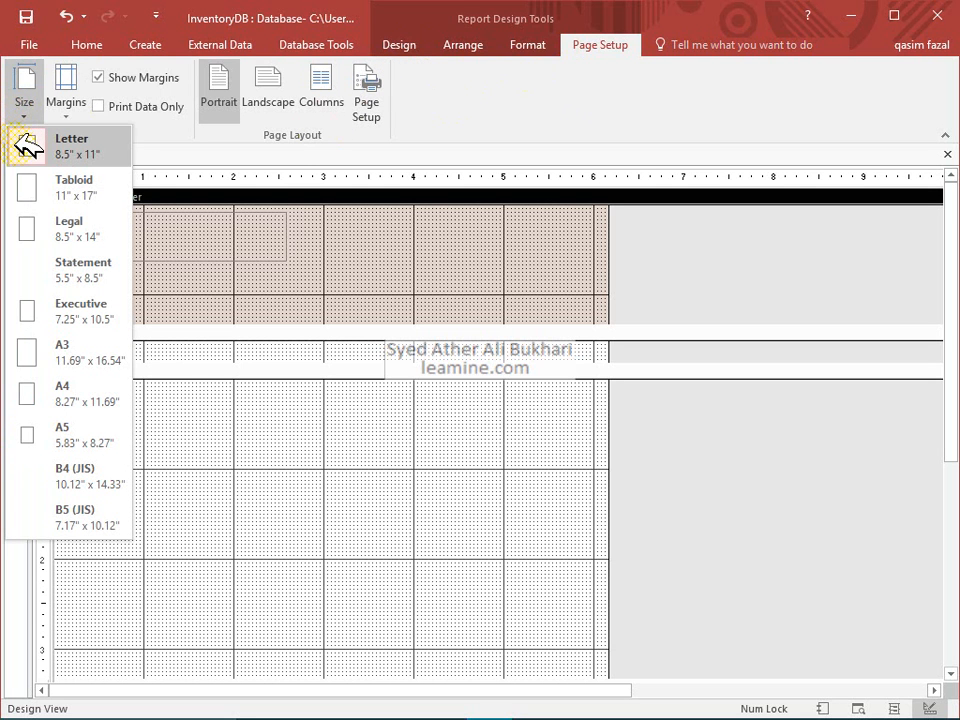
pyautogui.click(68, 101)
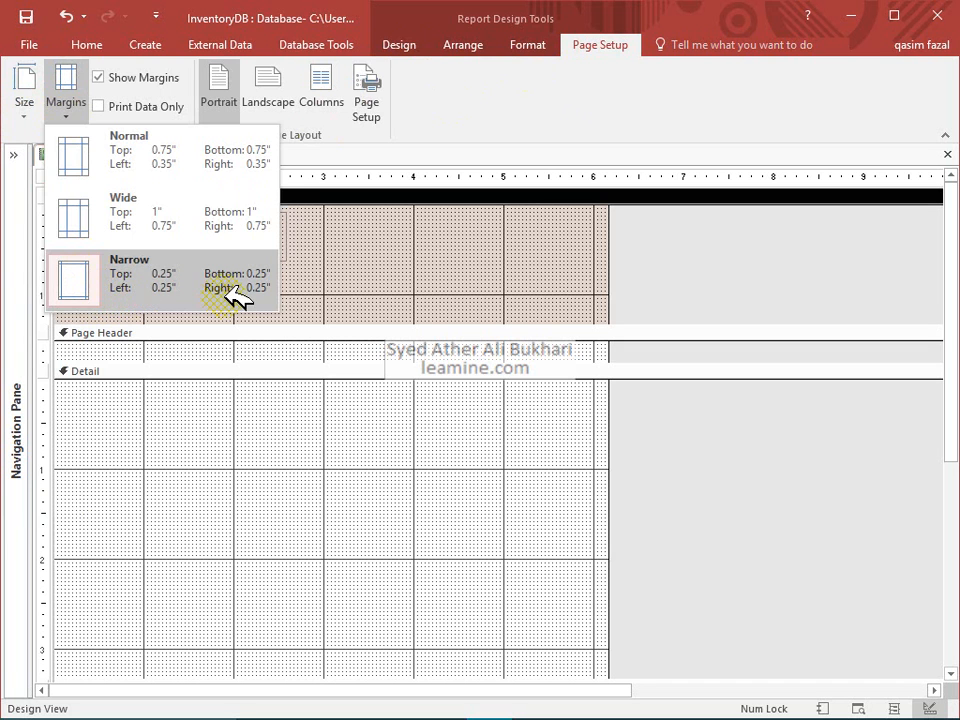
pyautogui.click(24, 110)
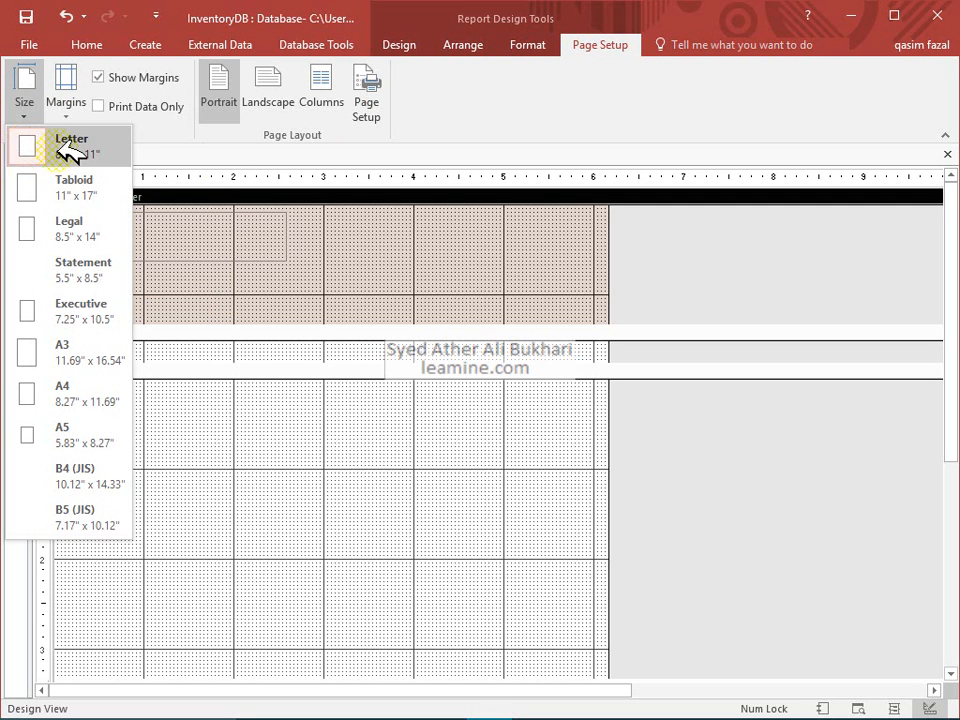
pyautogui.click(620, 225)
pyautogui.moveTo(613, 222); pyautogui.dragTo(788, 229)
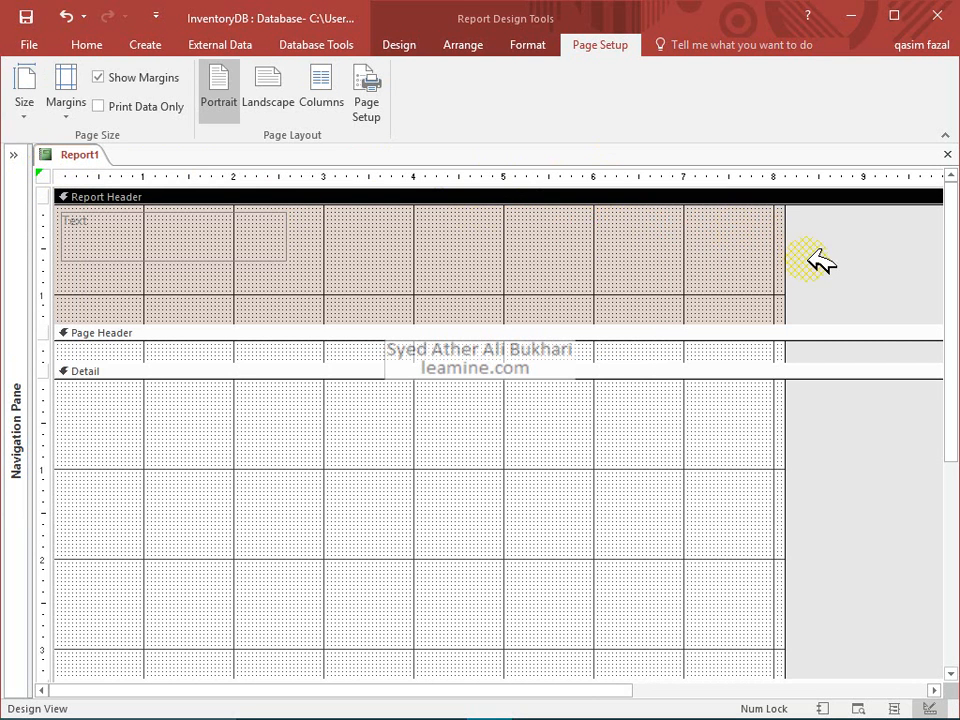
pyautogui.moveTo(786, 265); pyautogui.dragTo(786, 270)
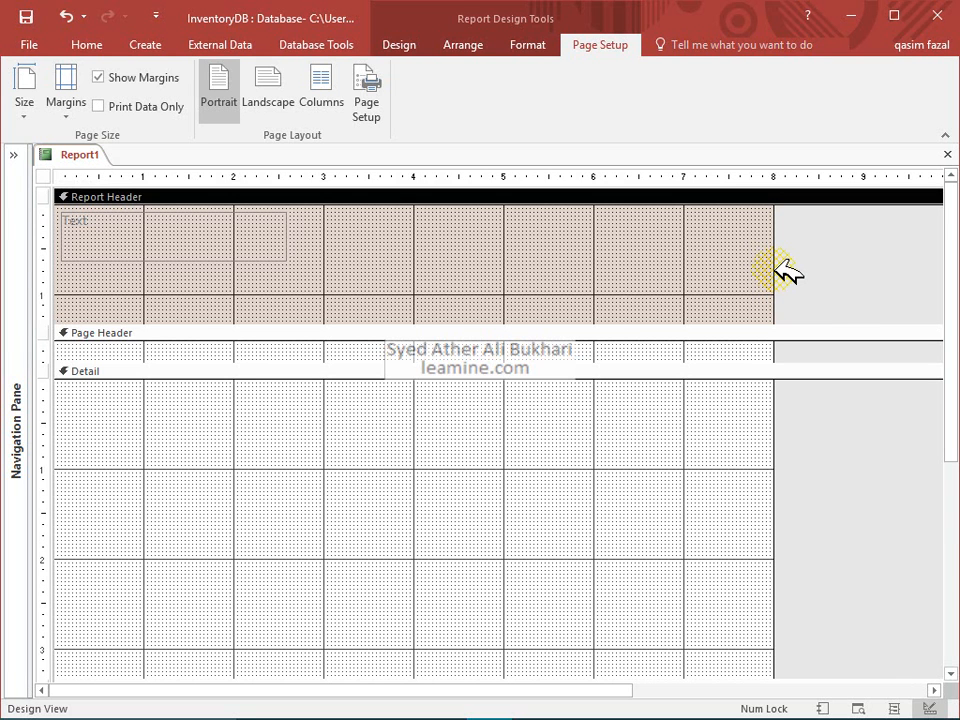
# Replace the header label's caption with "Madiha & Co." and select the label
pyautogui.click(156, 245)
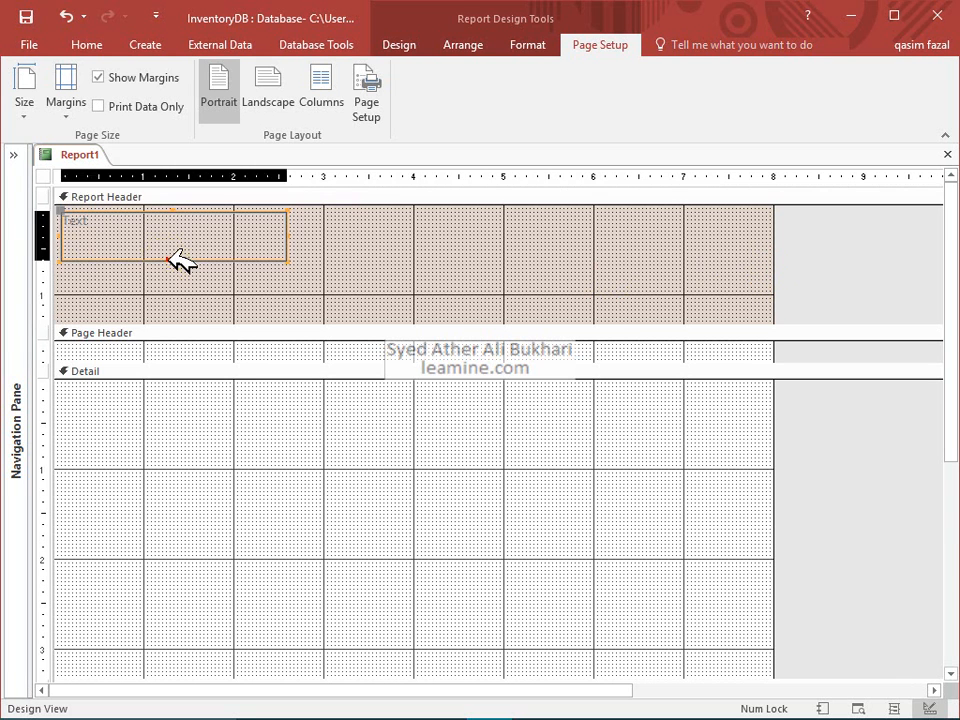
pyautogui.click(157, 239)
pyautogui.moveTo(114, 231); pyautogui.dragTo(60, 221)
pyautogui.write('Madi')
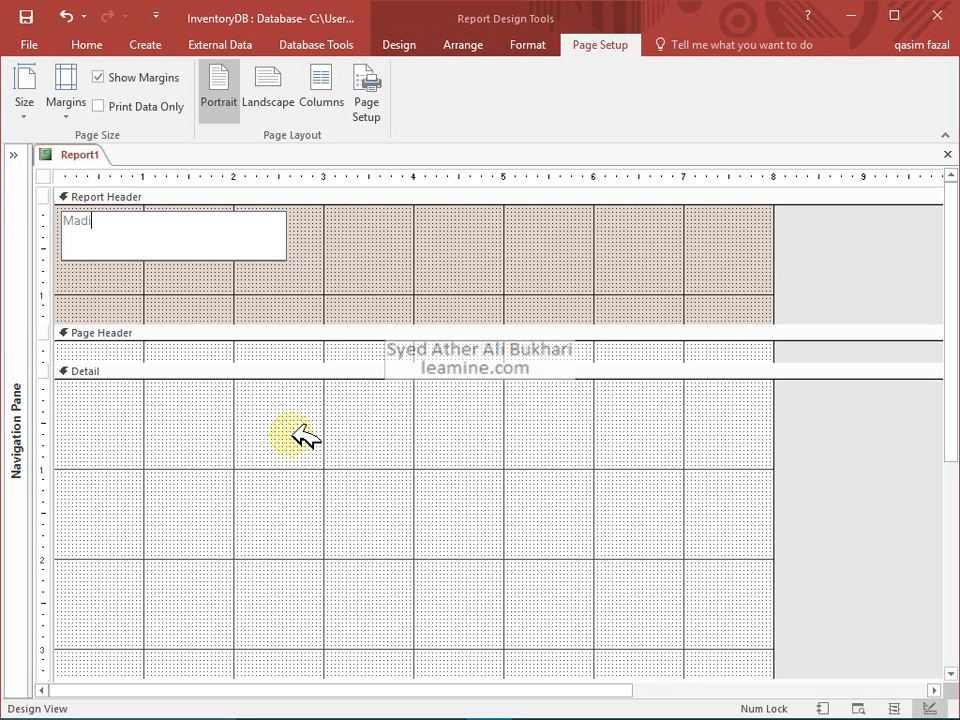
pyautogui.write('Ha')
pyautogui.press('BackSpace')
pyautogui.press('BackSpace')
pyautogui.write('h')
pyautogui.write('a And')
pyautogui.press('BackSpace')
pyautogui.press('BackSpace')
pyautogui.press('BackSpace')
pyautogui.click(261, 268)
pyautogui.click(270, 255)
pyautogui.click(255, 253)
# Set the company label's font size to 20 and try the Mongolian Baiti and Microsoft PhagsPa fonts
pyautogui.click(535, 44)
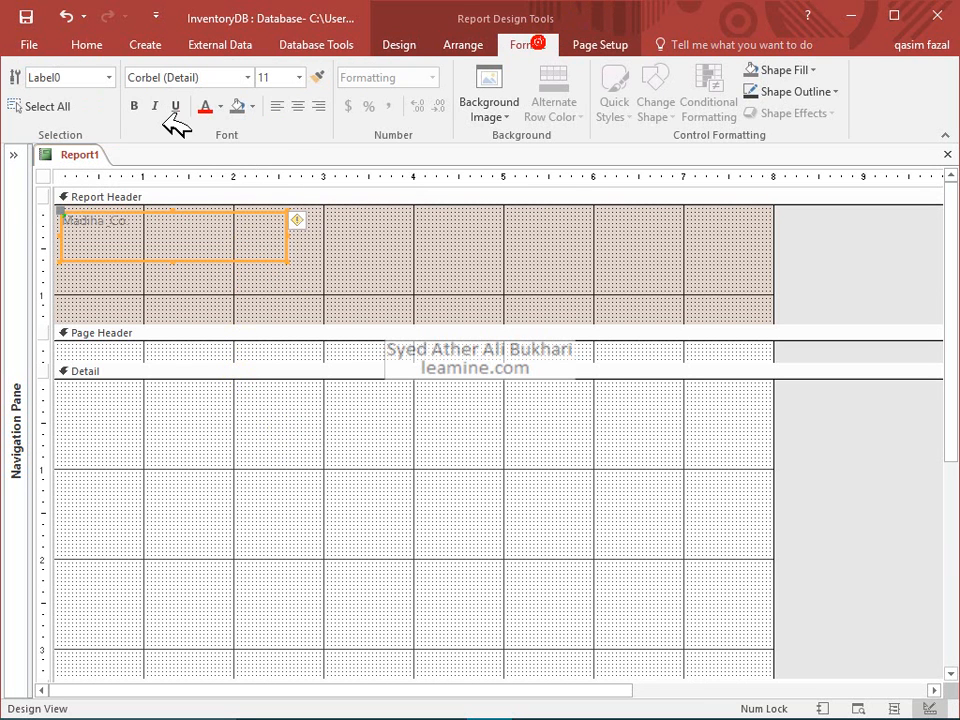
pyautogui.click(299, 78)
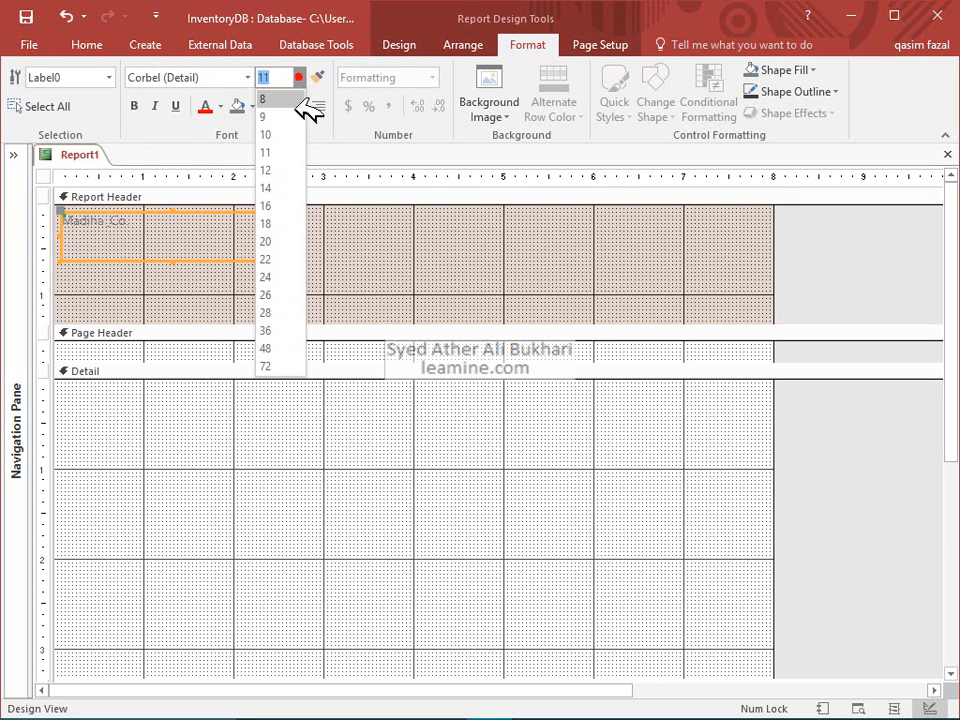
pyautogui.click(285, 241)
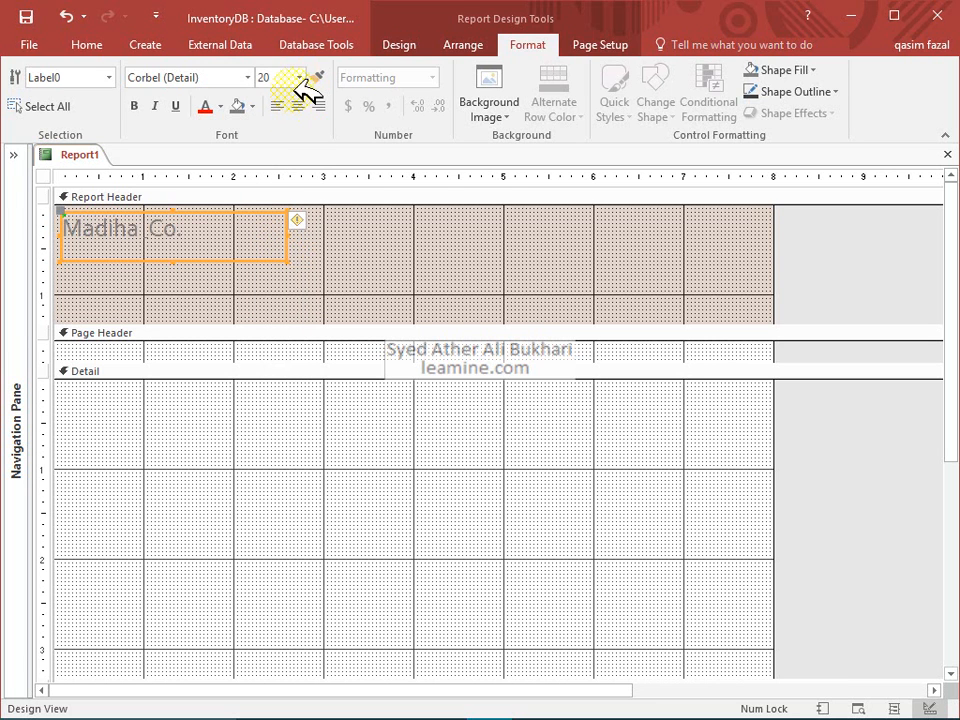
pyautogui.click(232, 76)
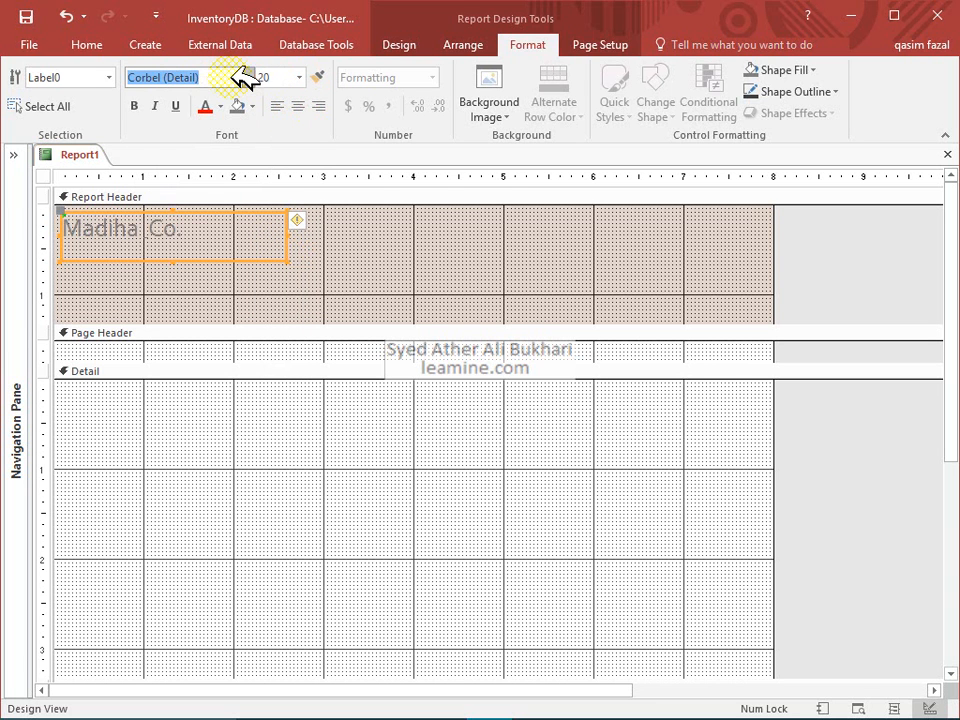
pyautogui.write('Mongolian Baiti')
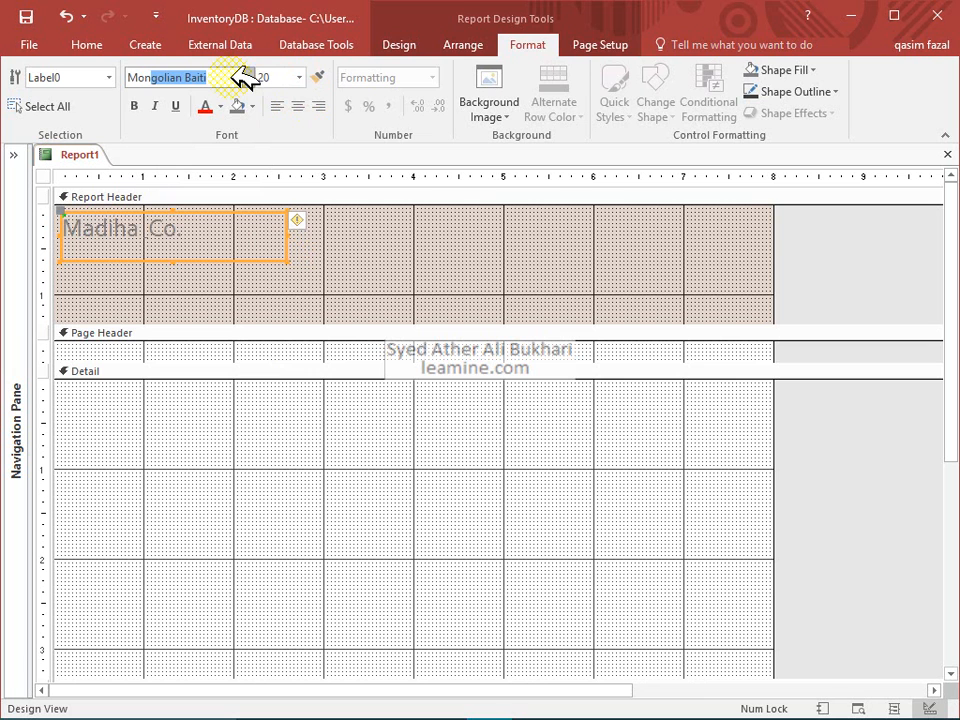
pyautogui.click(255, 77)
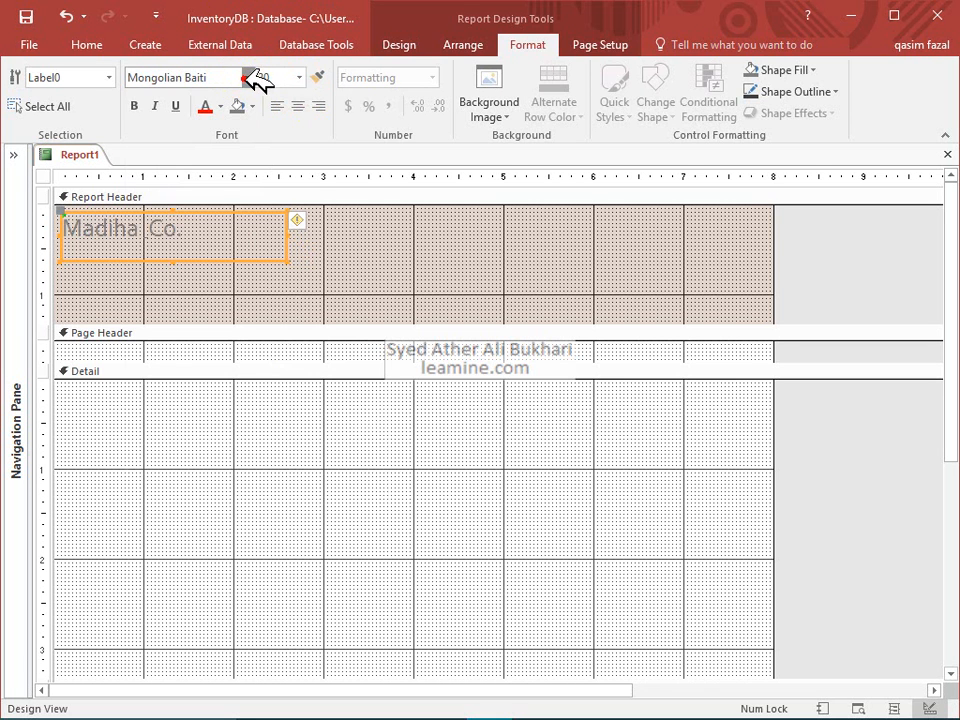
pyautogui.click(257, 78)
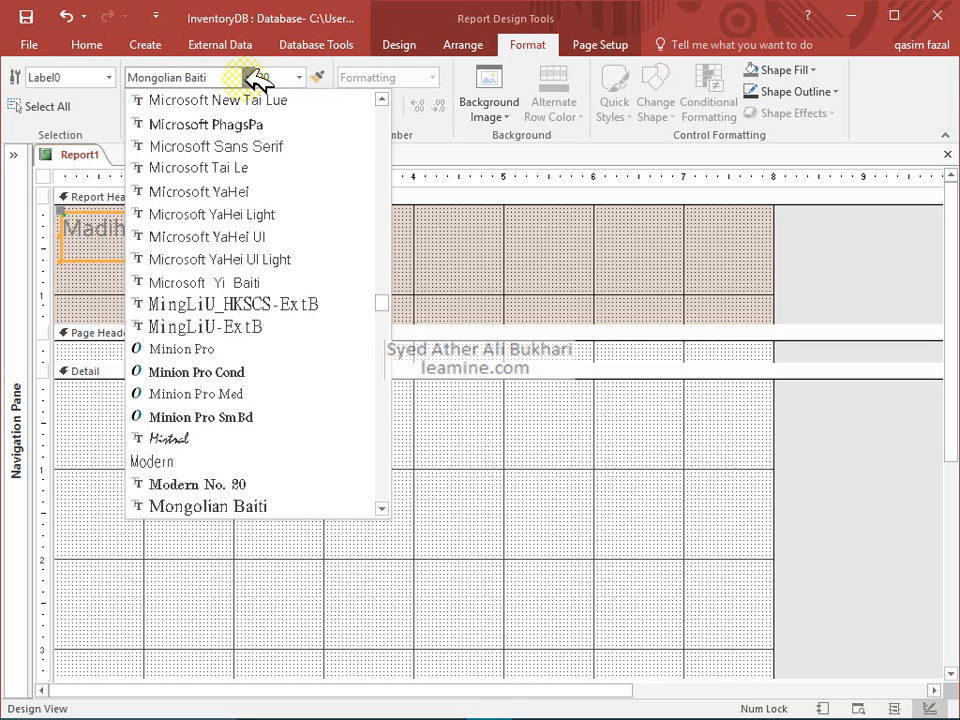
pyautogui.click(255, 122)
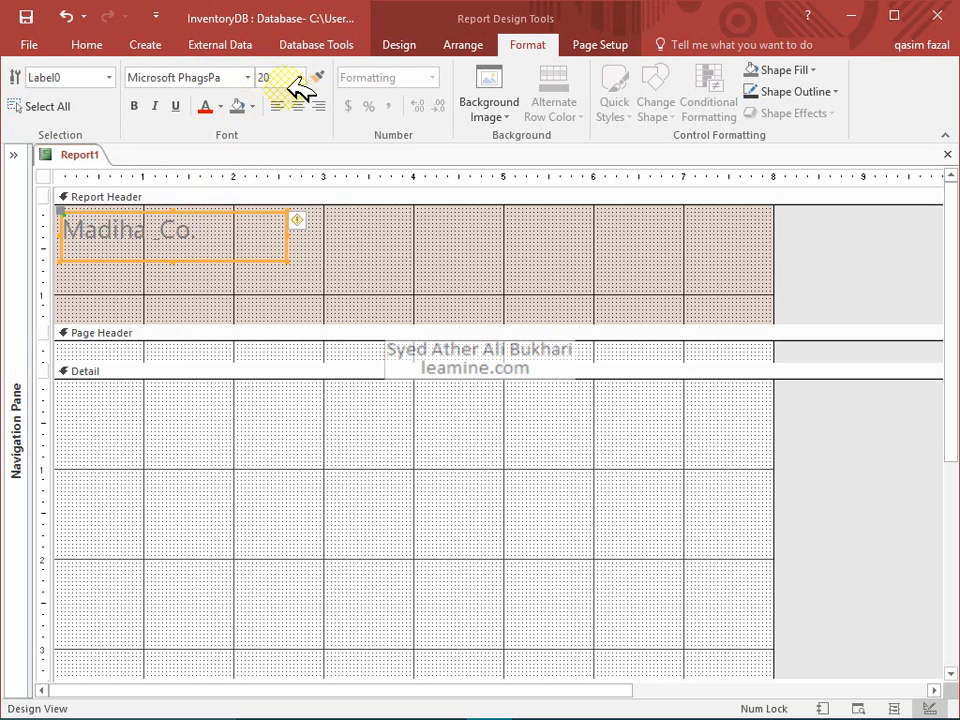
# Format the company label in Monotype Corsiva at font size 36
pyautogui.click(249, 77)
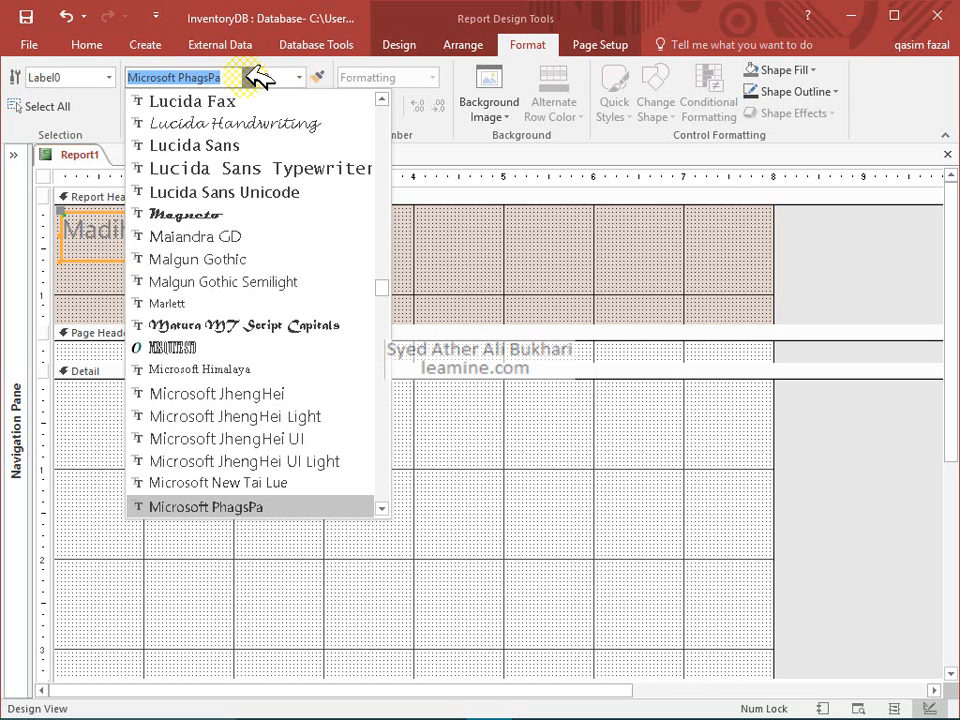
pyautogui.write('Mon')
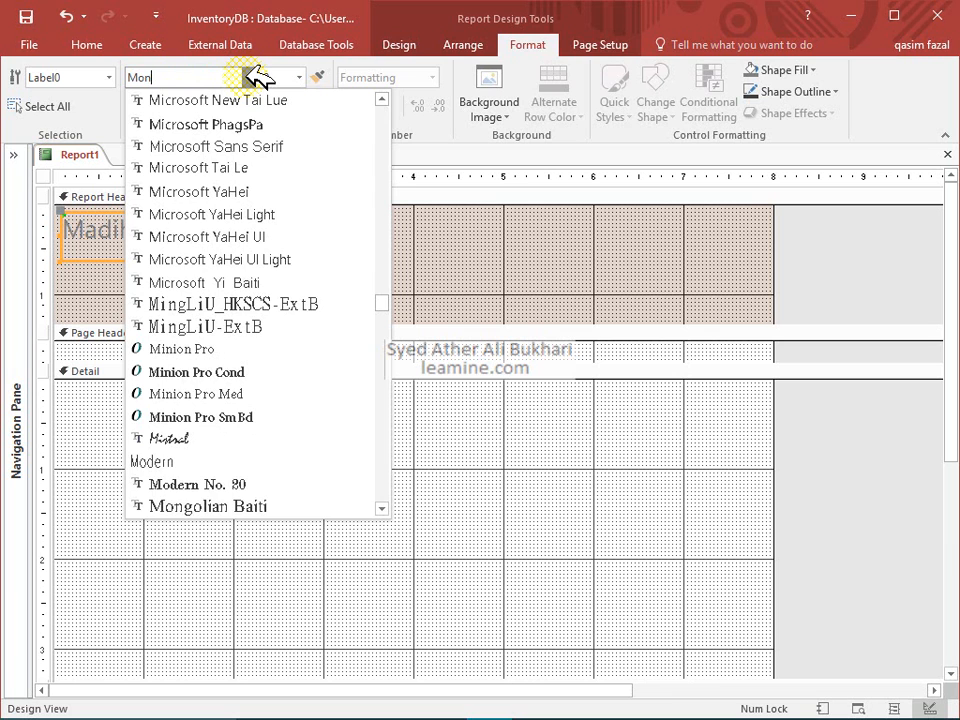
pyautogui.write('to')
pyautogui.press('Return')
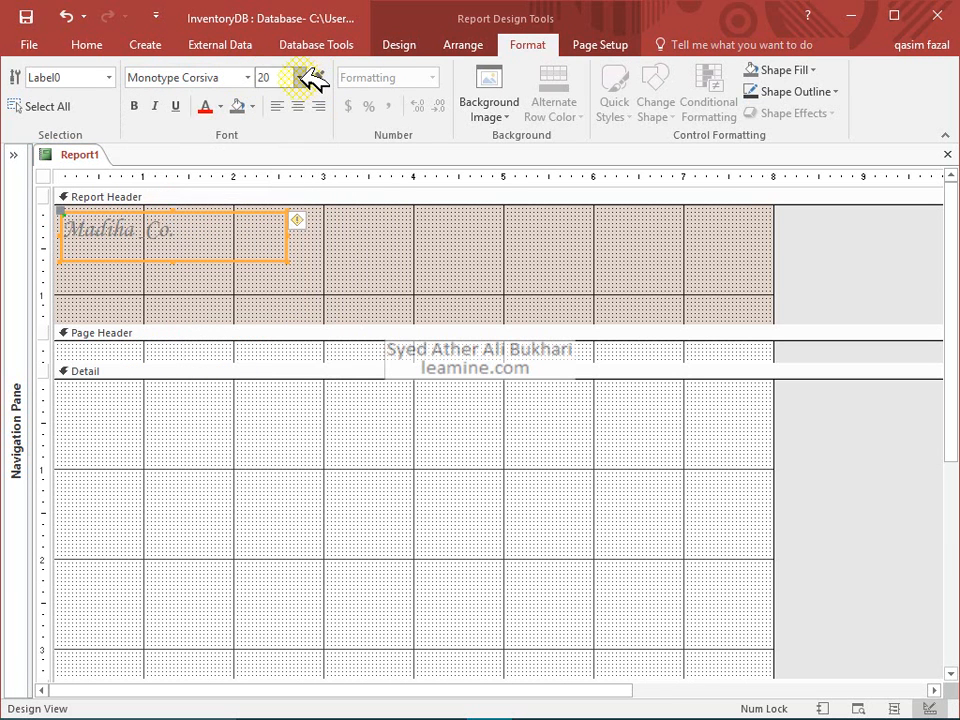
pyautogui.click(300, 78)
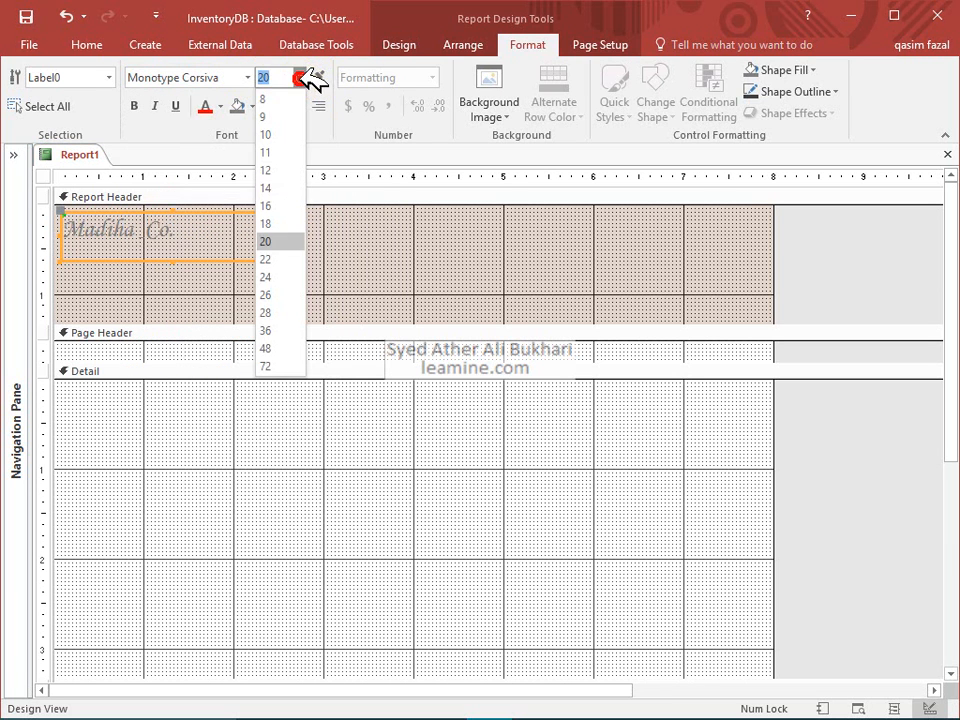
pyautogui.click(288, 330)
# Enlarge the company label to about 3.4 inches wide and 0.7 inches high
pyautogui.moveTo(290, 262); pyautogui.dragTo(334, 278)
pyautogui.click(212, 242)
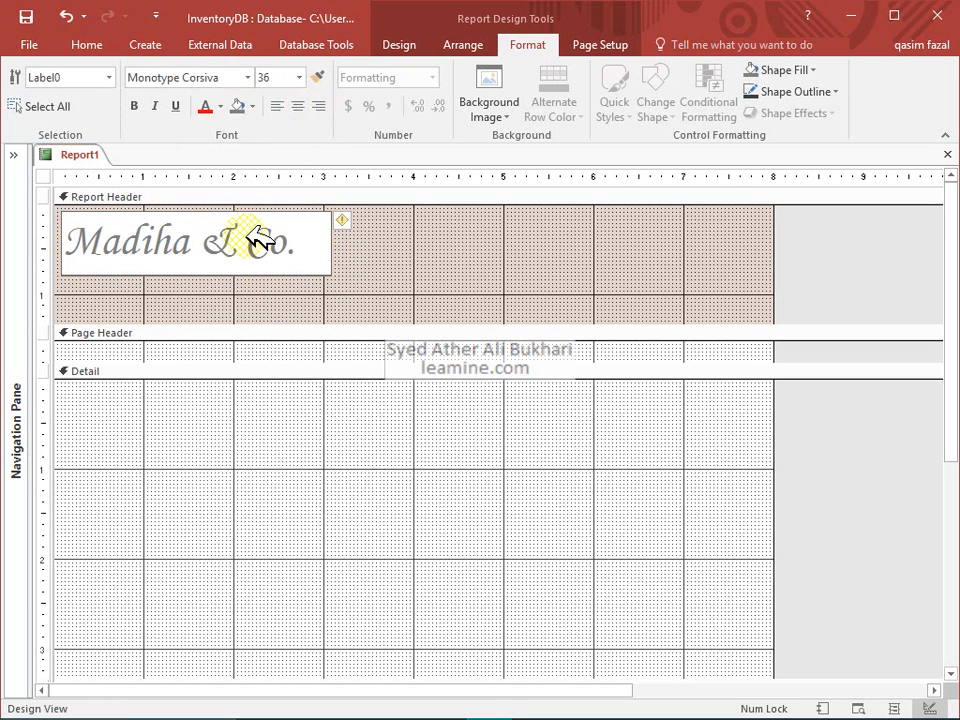
pyautogui.click(336, 251)
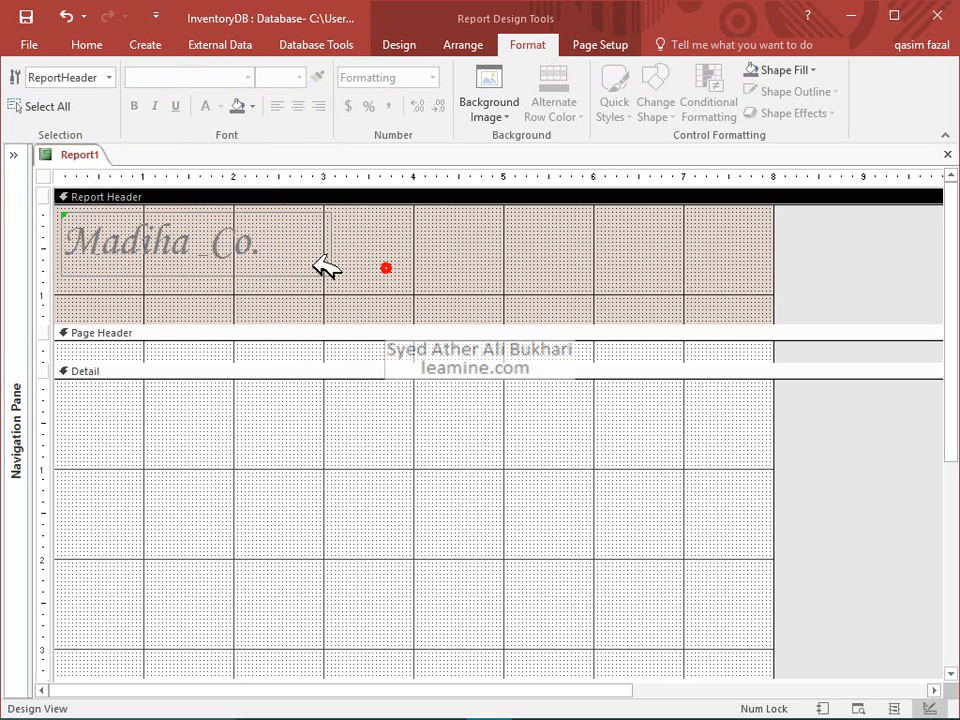
pyautogui.click(332, 251)
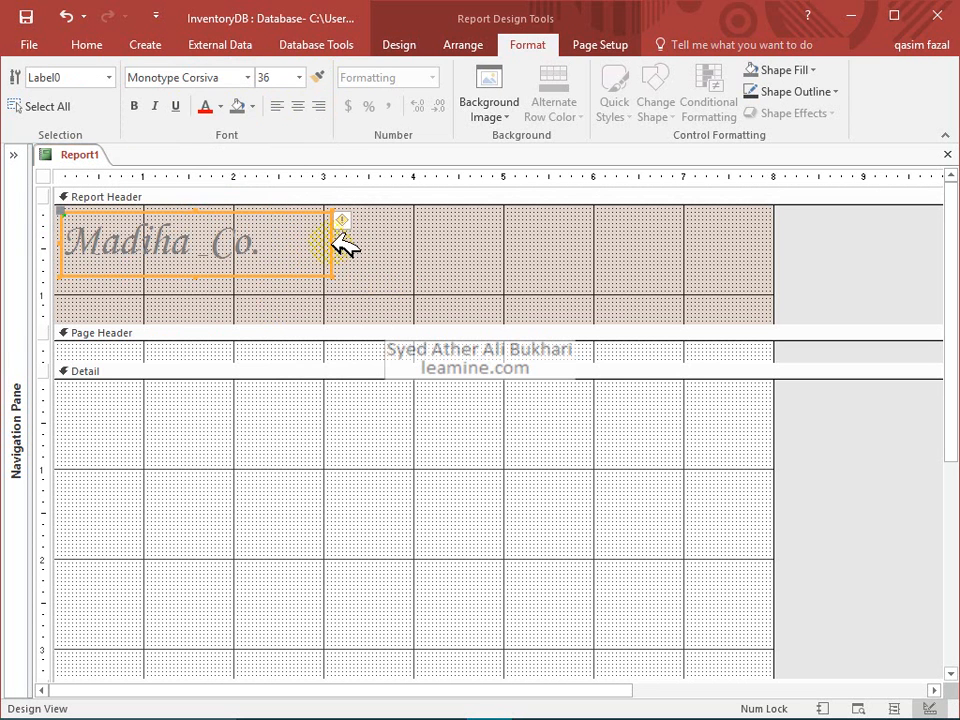
pyautogui.moveTo(336, 236); pyautogui.dragTo(368, 236)
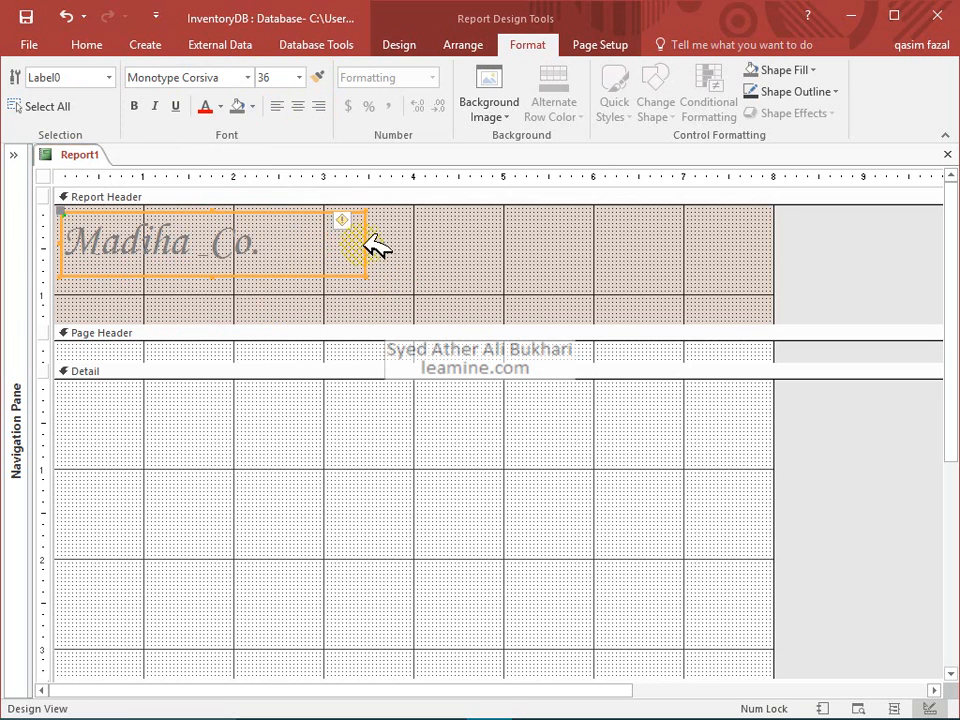
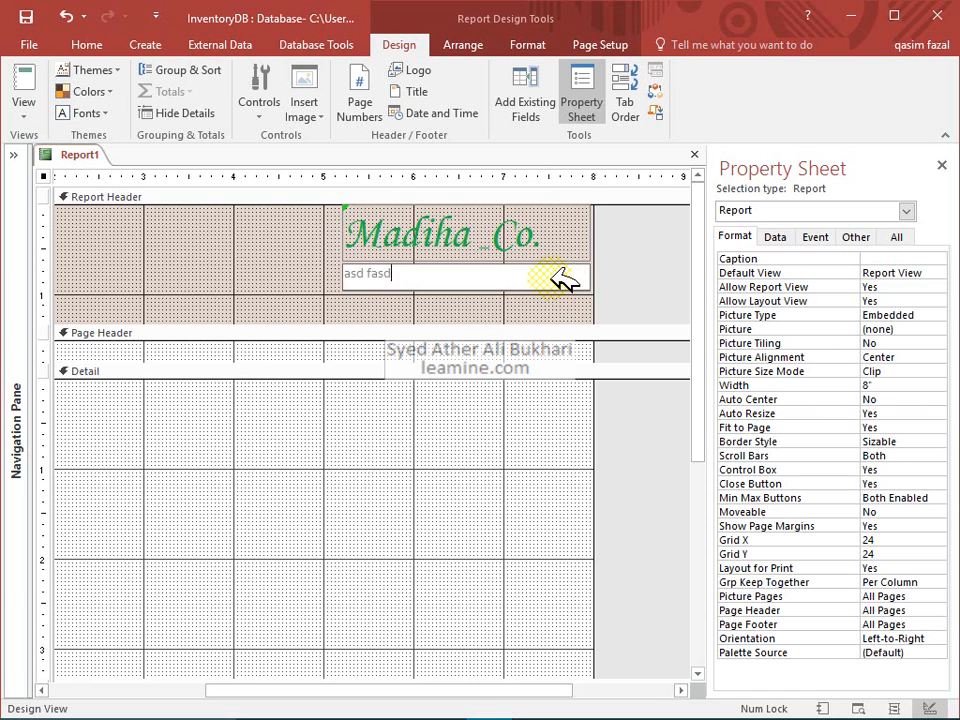
# Finish the placeholder text label under the company name, duplicate it directly below, and give the copy a ten-digit placeholder number as caption
pyautogui.click(516, 298)
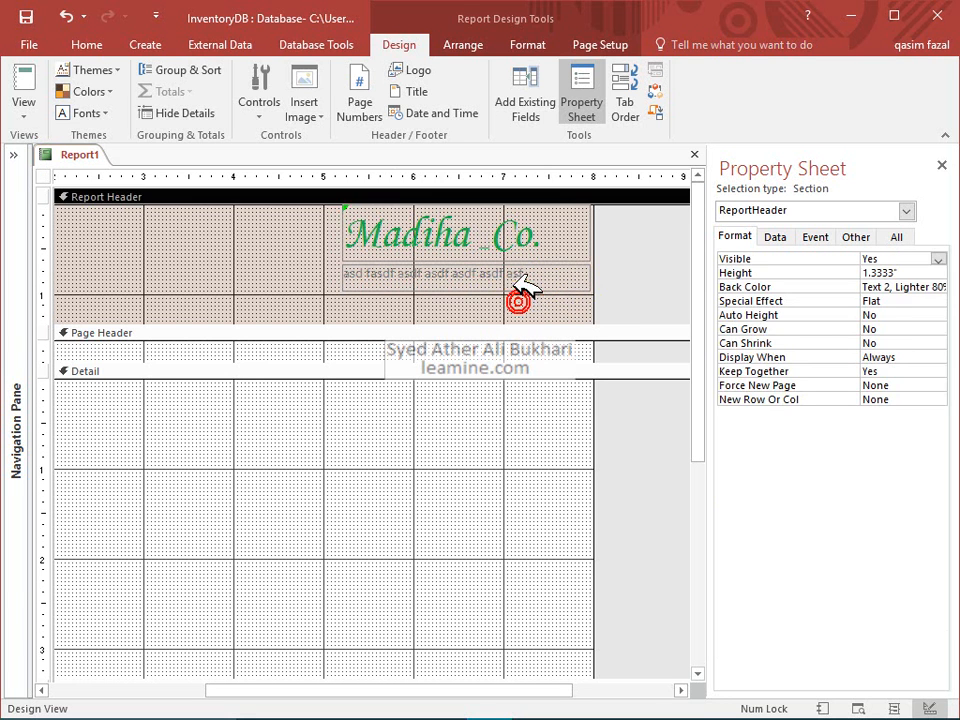
pyautogui.click(512, 283)
pyautogui.hotkey('ctrl', 'c')
pyautogui.hotkey('ctrl', 'v')
pyautogui.click(505, 305)
pyautogui.moveTo(521, 306); pyautogui.dragTo(170, 305)
pyautogui.write('4')
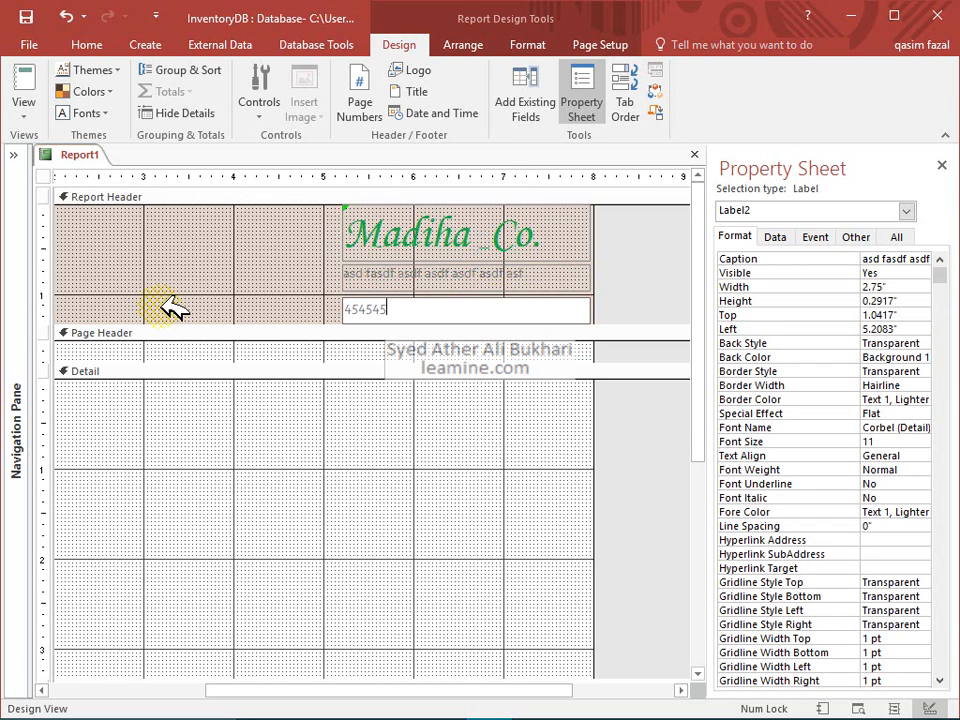
pyautogui.click(255, 290)
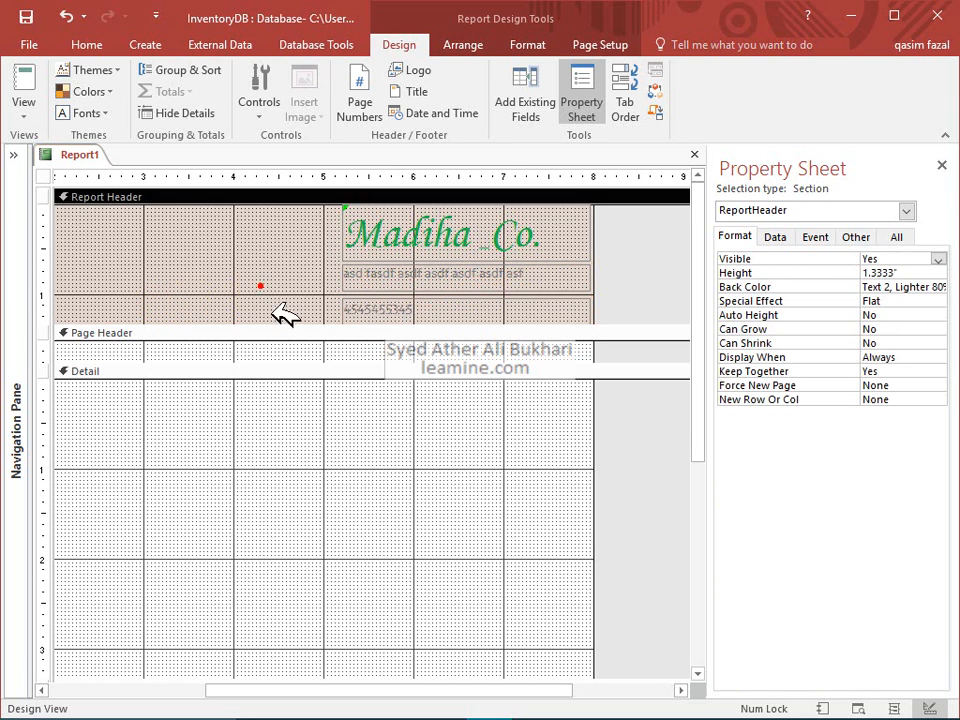
# Narrow the number label to about 1.17 inches from its left side, and right-align the text of all three header labels
pyautogui.click(347, 308)
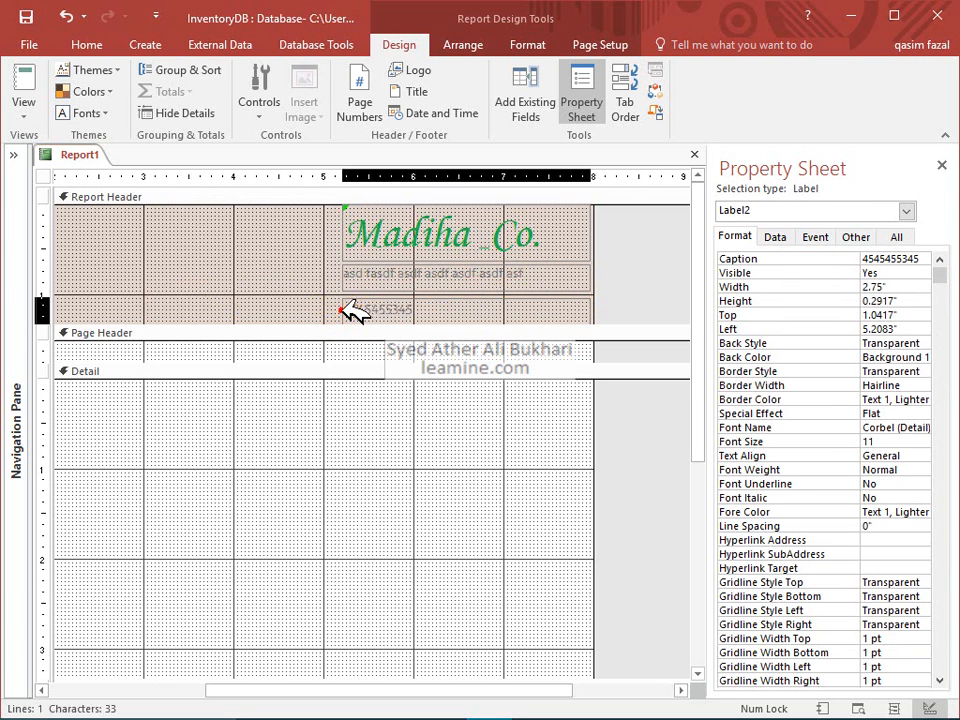
pyautogui.moveTo(422, 306); pyautogui.dragTo(488, 310)
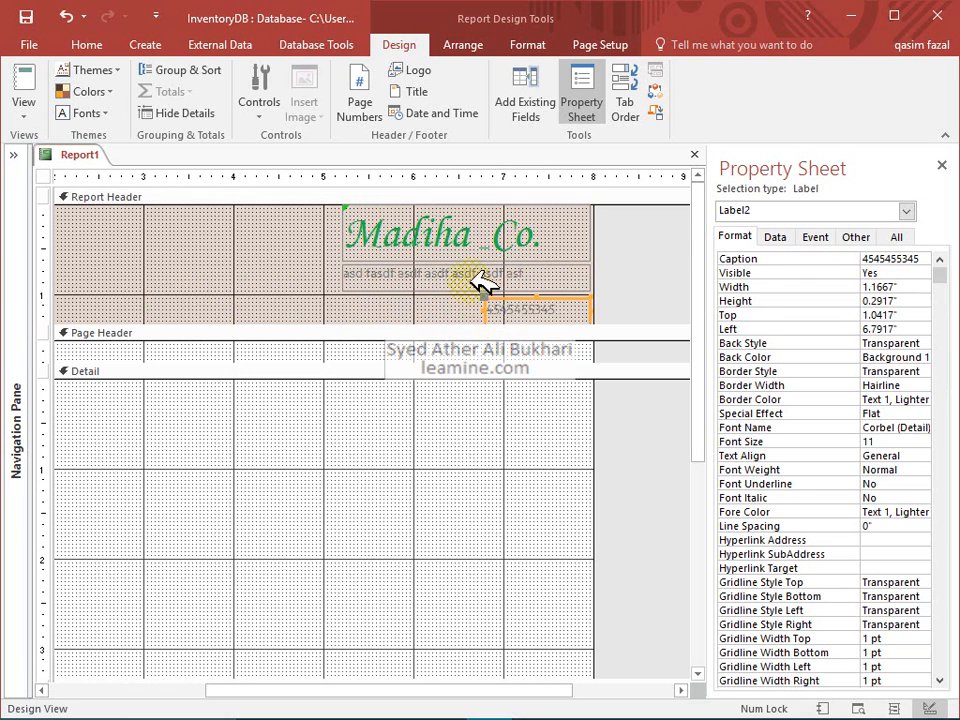
pyautogui.keyDown('shift'); pyautogui.click(480, 280); pyautogui.keyUp('shift')
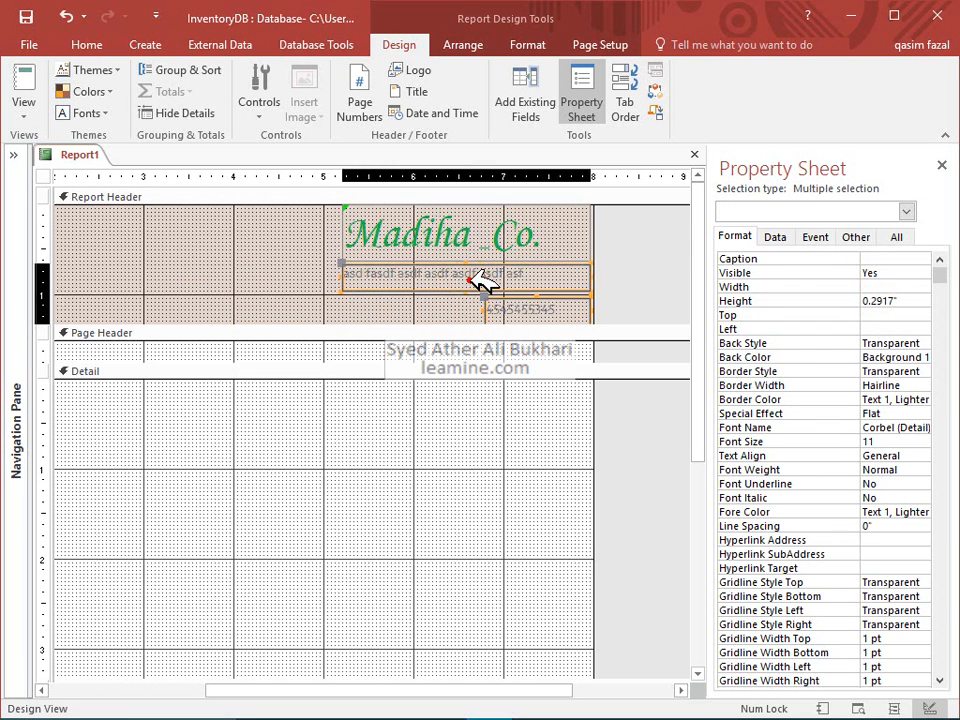
pyautogui.click(866, 329)
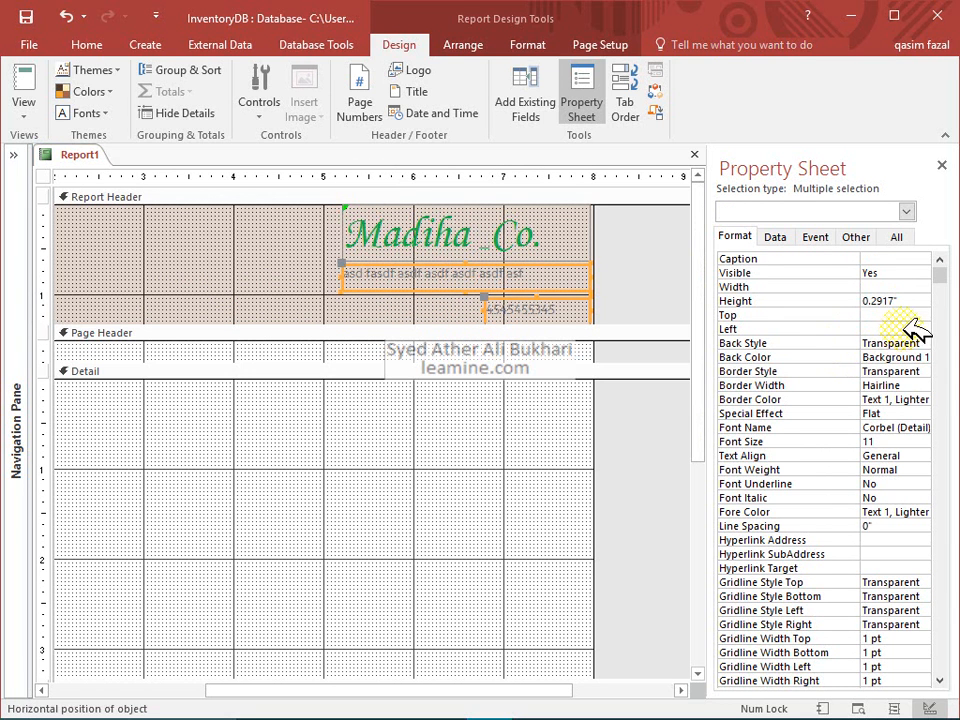
pyautogui.click(532, 46)
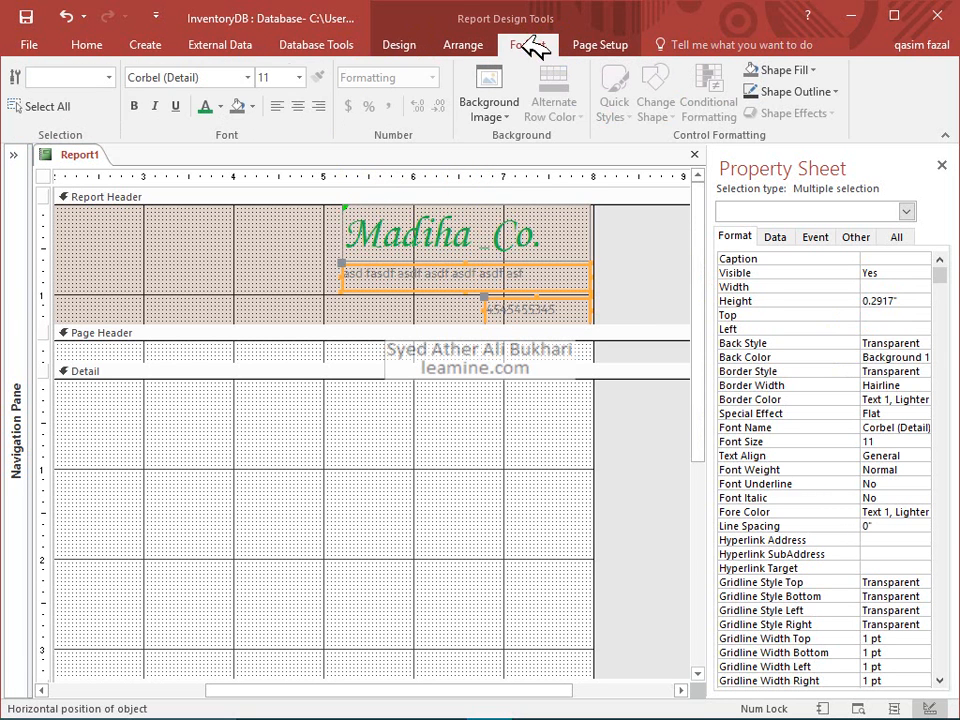
pyautogui.click(316, 107)
pyautogui.click(351, 249)
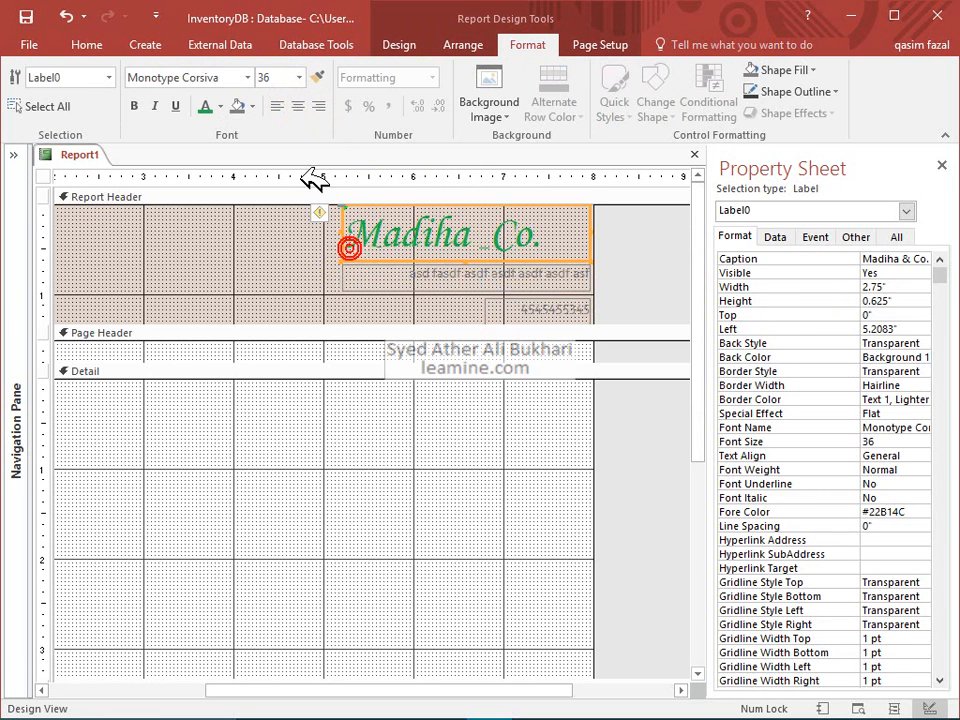
pyautogui.click(316, 107)
# Nudge the placeholder text label up to sit directly beneath the company name
pyautogui.click(320, 273)
pyautogui.click(503, 286)
pyautogui.press('Up')
pyautogui.press('Up')
pyautogui.press('Up')
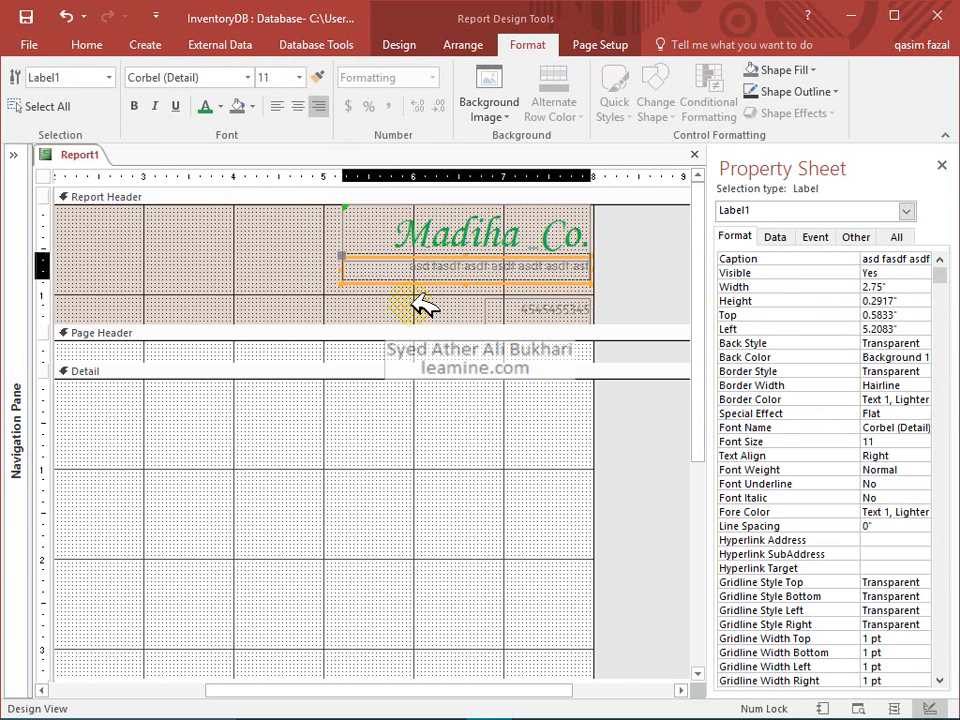
# Nudge the number label up close under the placeholder text label, with its top at about 0.75 inches
pyautogui.click(505, 303)
pyautogui.press('Up')
pyautogui.press('Up')
pyautogui.press('Up')
pyautogui.press('Up')
pyautogui.press('Up')
pyautogui.press('Up')
pyautogui.press('Up')
pyautogui.press('Up')
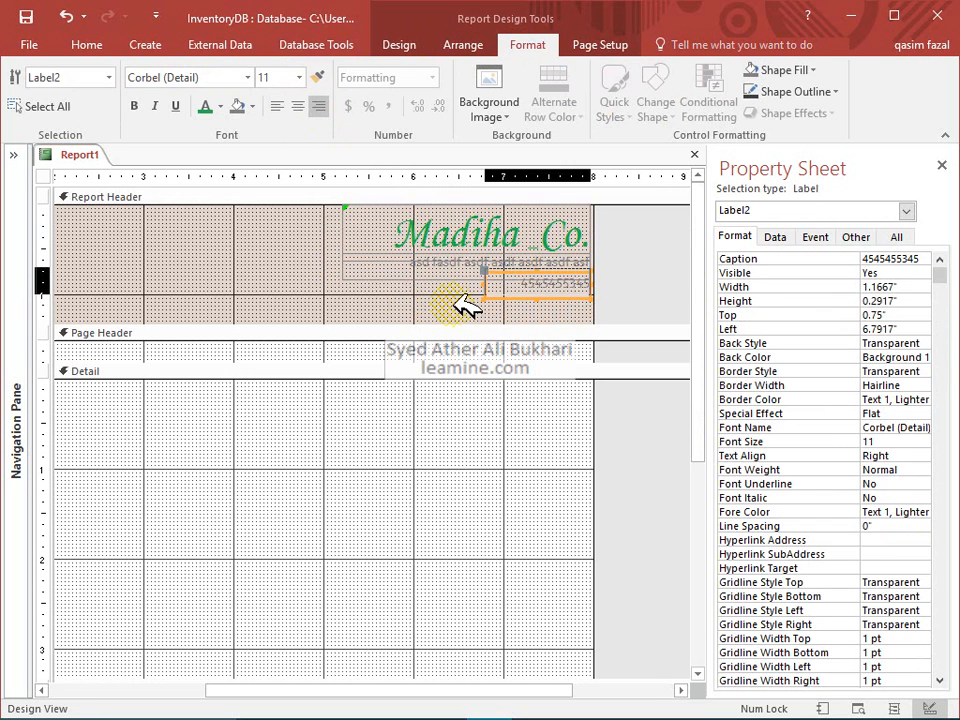
pyautogui.press('Down')
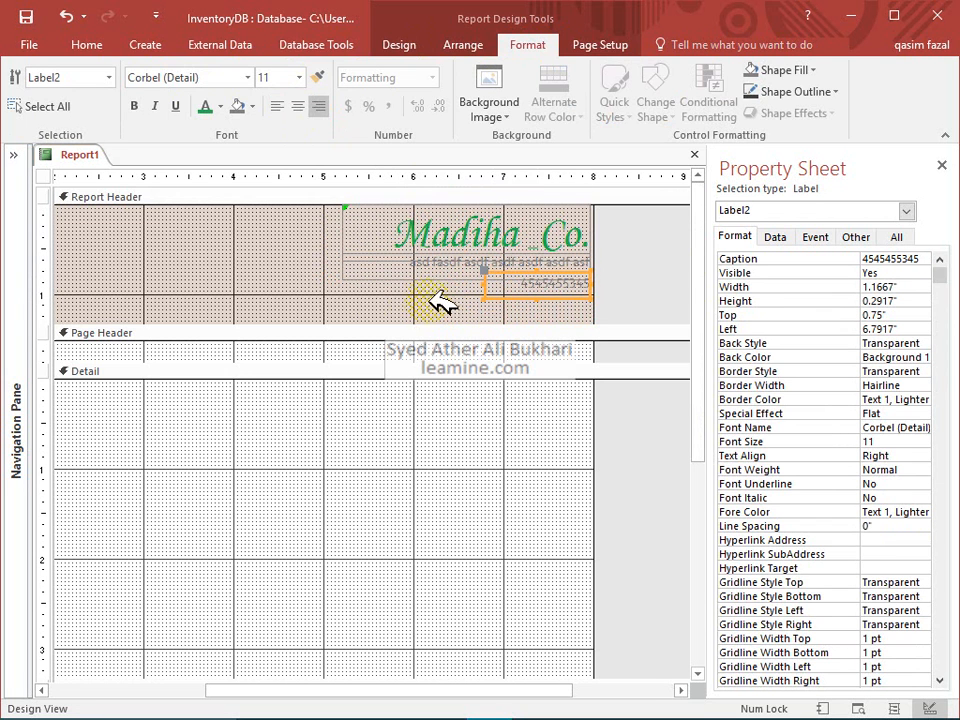
pyautogui.click(422, 300)
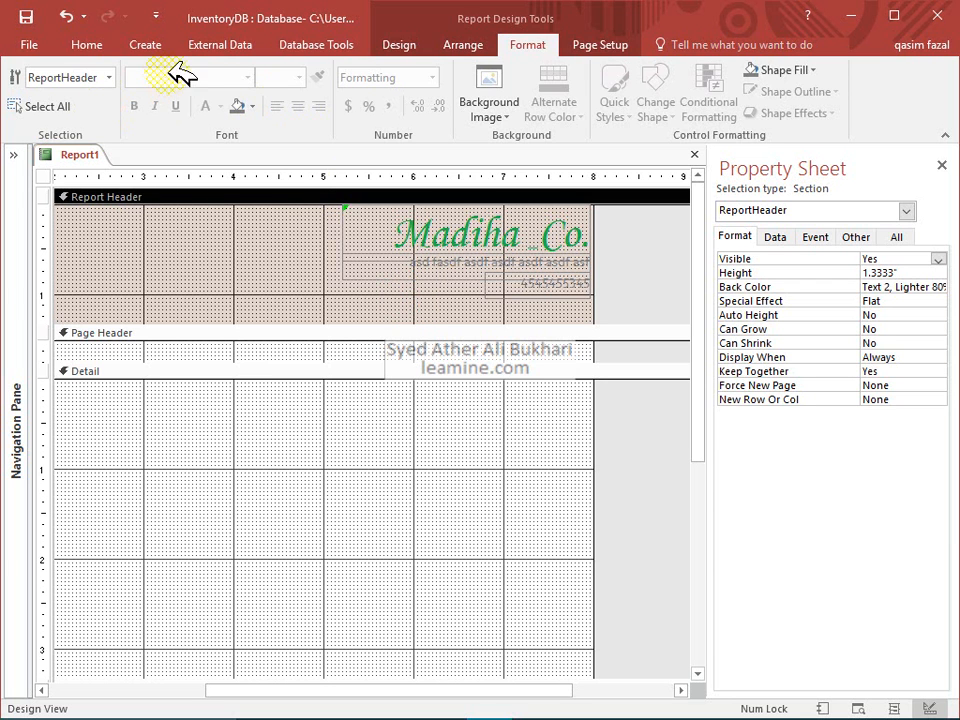
# Draw a horizontal line about 8 inches long across the Report Header just below the number label, with a second line slightly beneath it
pyautogui.click(399, 44)
pyautogui.click(268, 104)
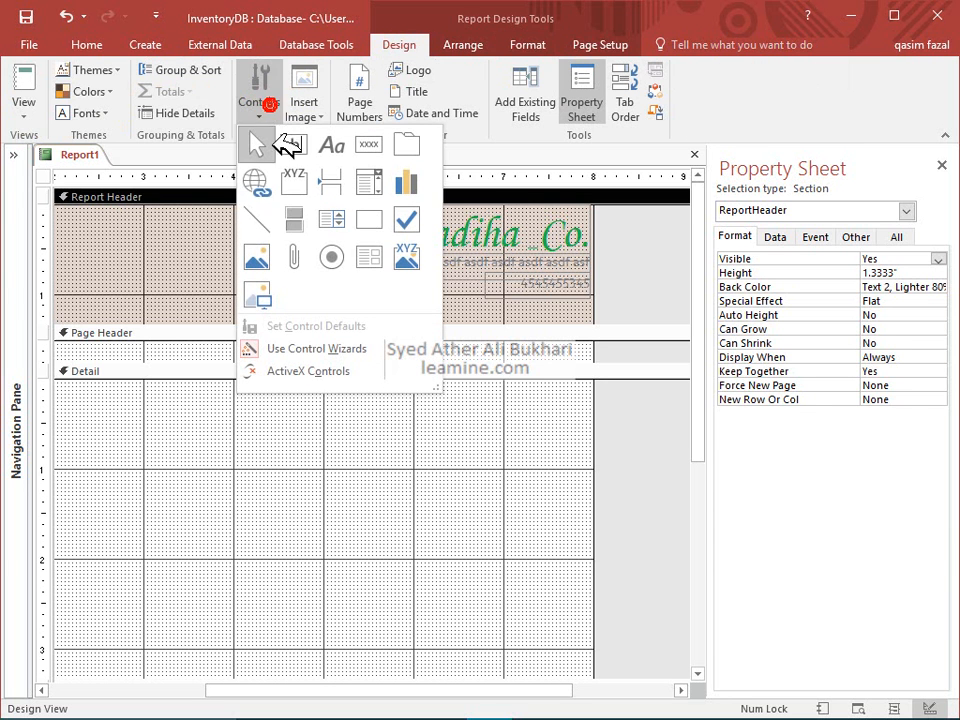
pyautogui.click(258, 218)
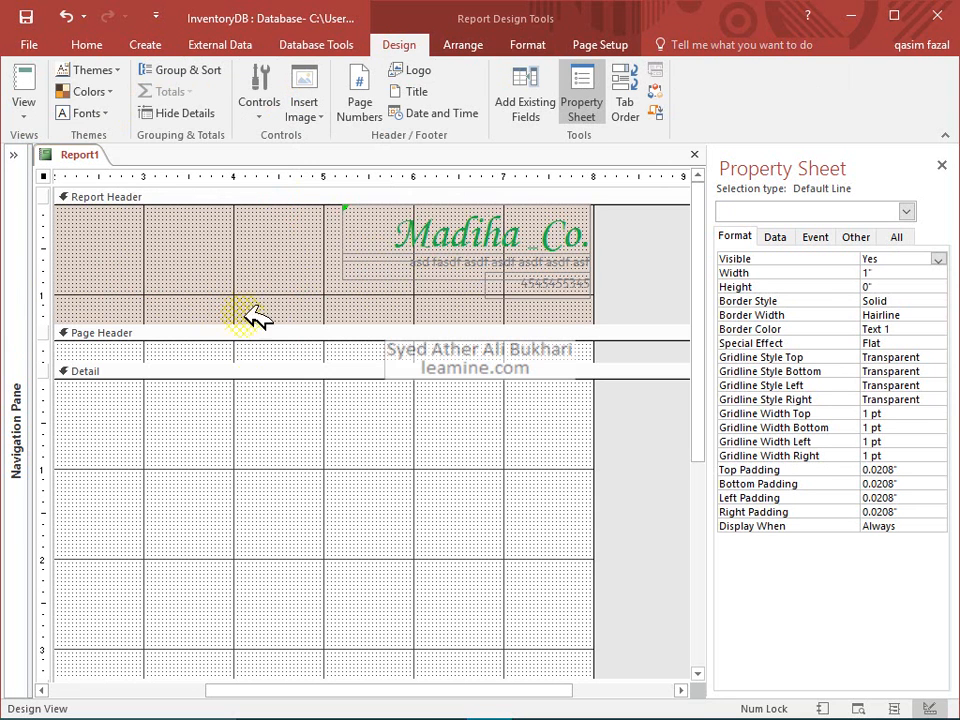
pyautogui.moveTo(470, 687)
pyautogui.click(942, 163)
pyautogui.moveTo(401, 690); pyautogui.dragTo(171, 690)
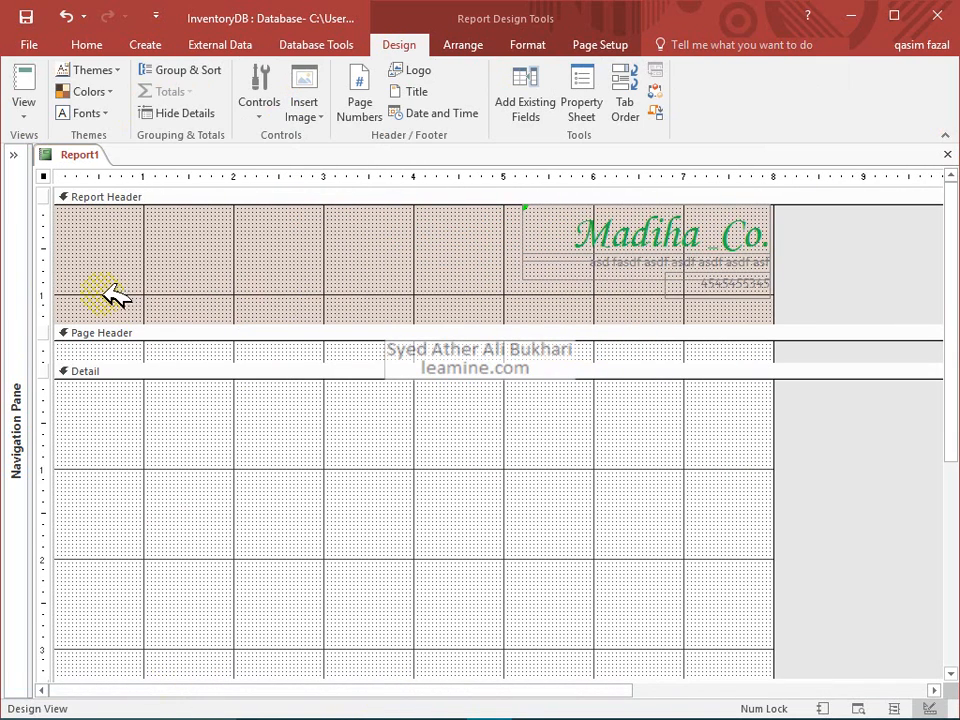
pyautogui.moveTo(55, 295); pyautogui.dragTo(773, 296)
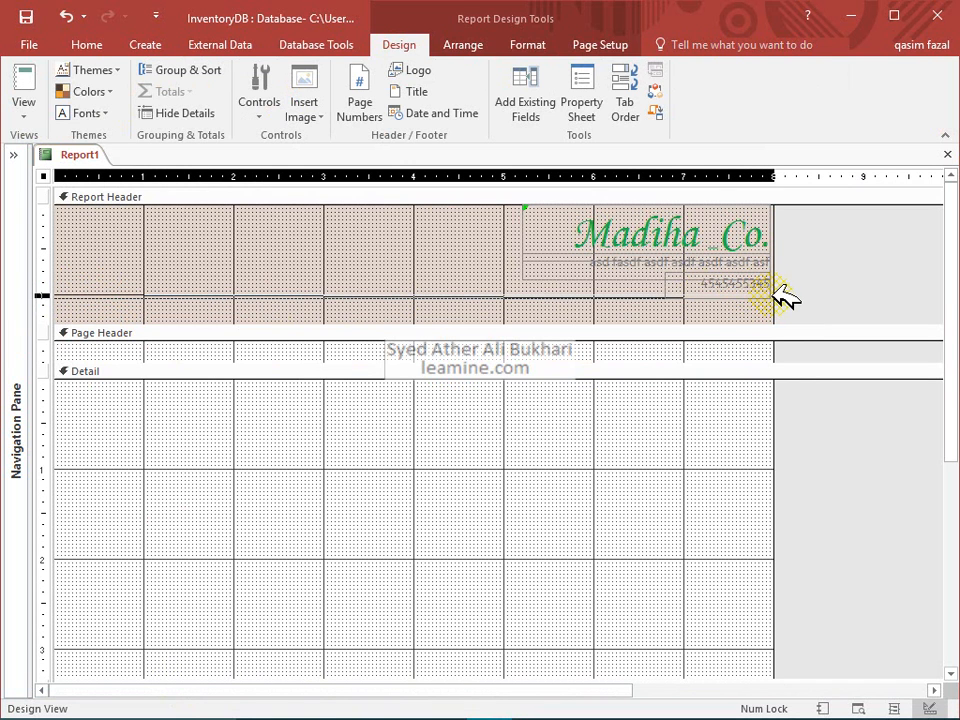
pyautogui.moveTo(783, 295); pyautogui.dragTo(781, 294)
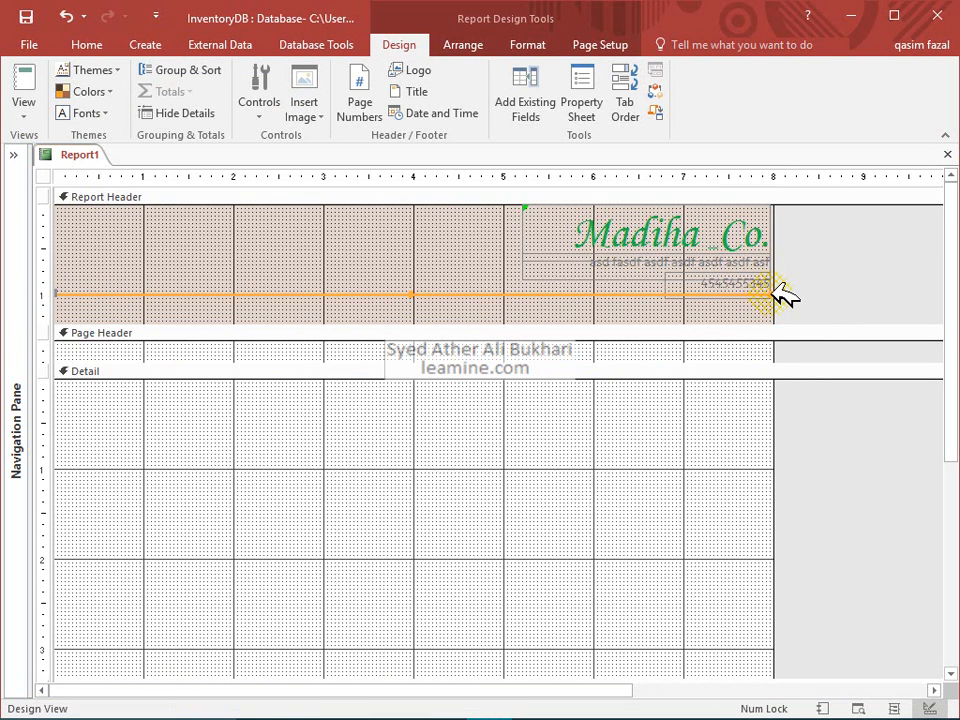
pyautogui.press('Down')
pyautogui.press('Down')
pyautogui.press('Up')
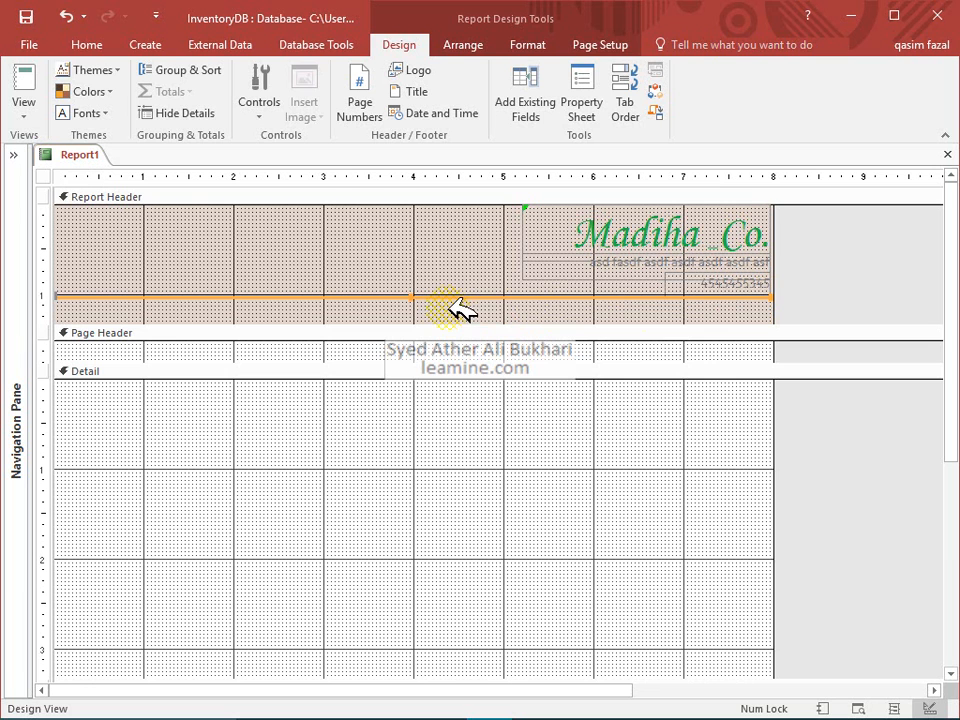
# Set the outline color of both header lines to red, and shorten the Report Header to end just below them
pyautogui.click(400, 276)
pyautogui.click(388, 295)
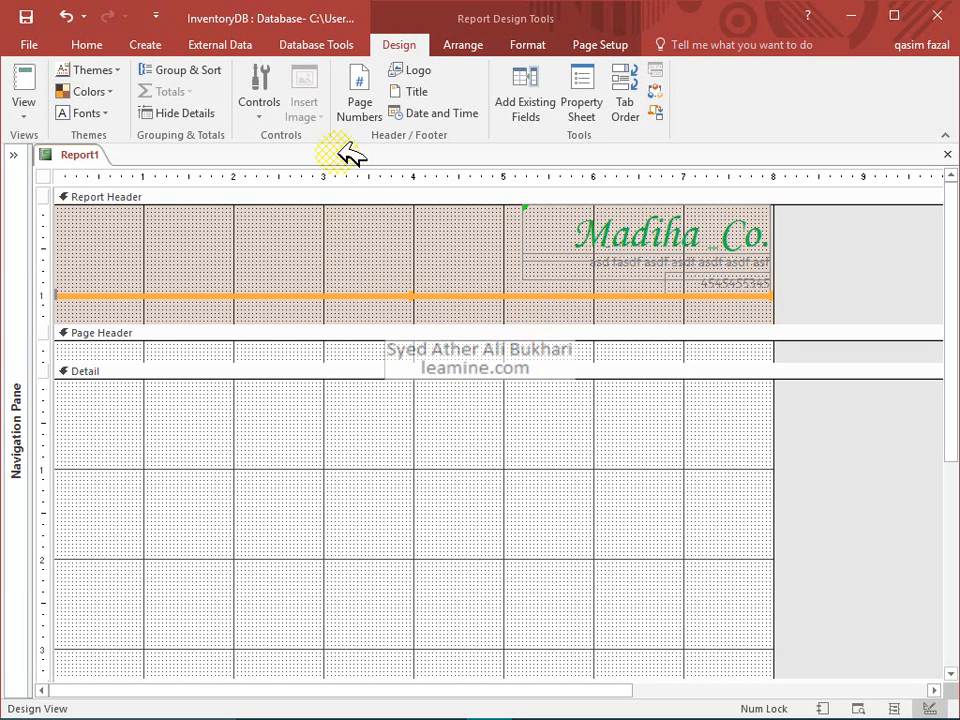
pyautogui.click(516, 42)
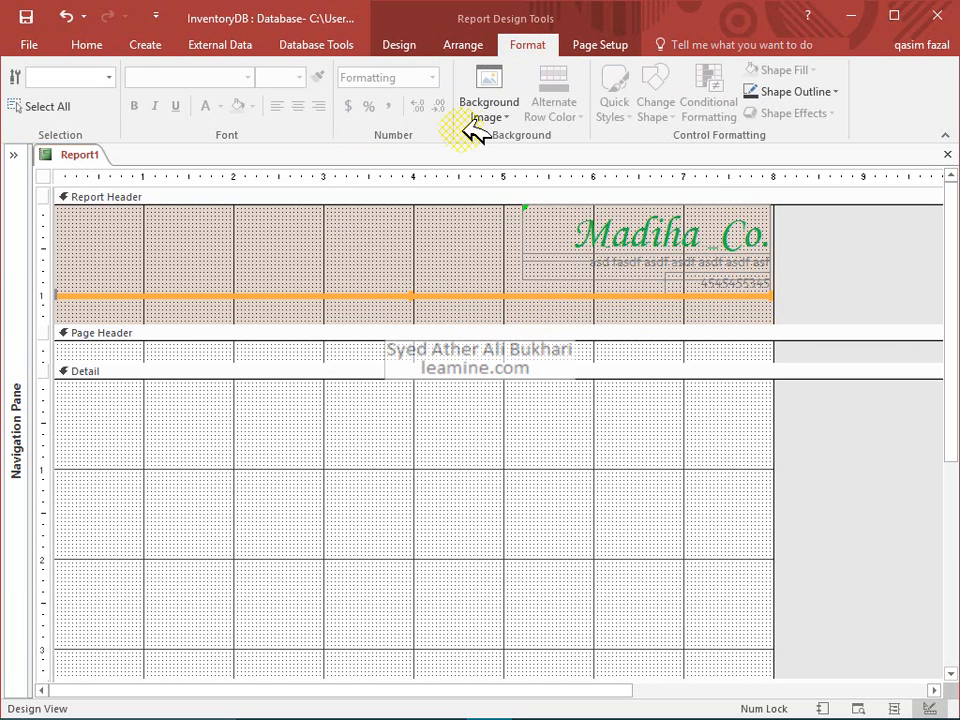
pyautogui.click(816, 91)
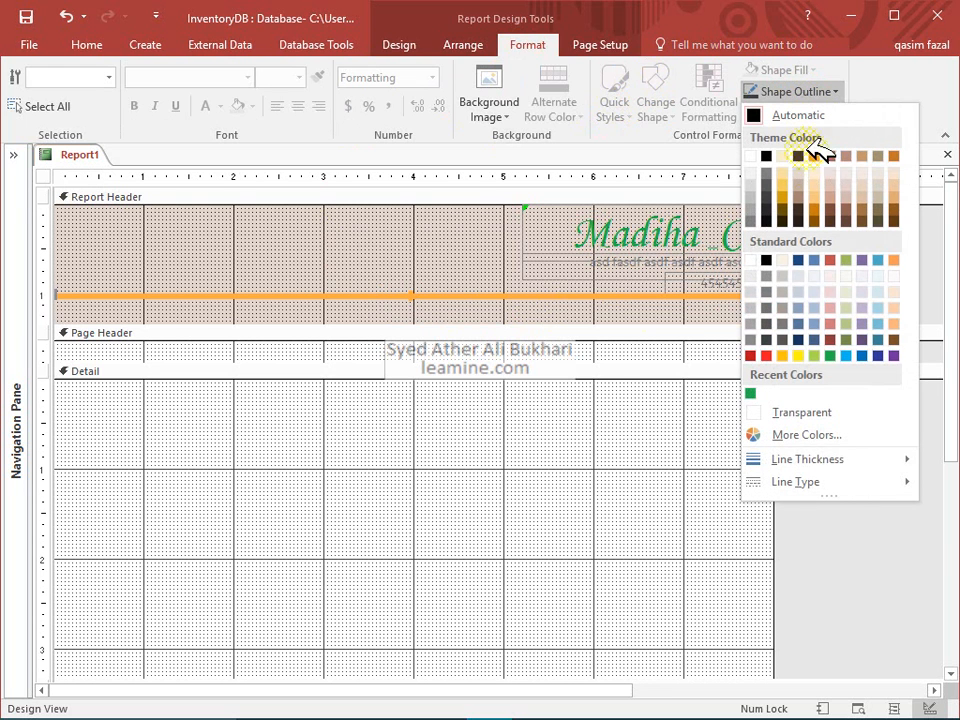
pyautogui.click(770, 354)
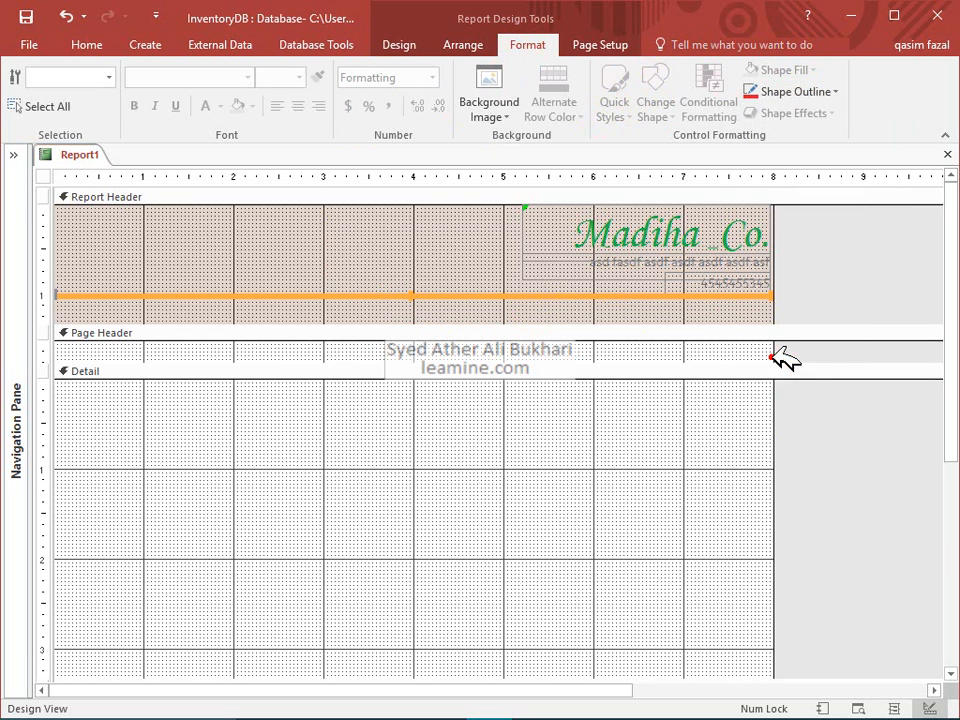
pyautogui.click(414, 249)
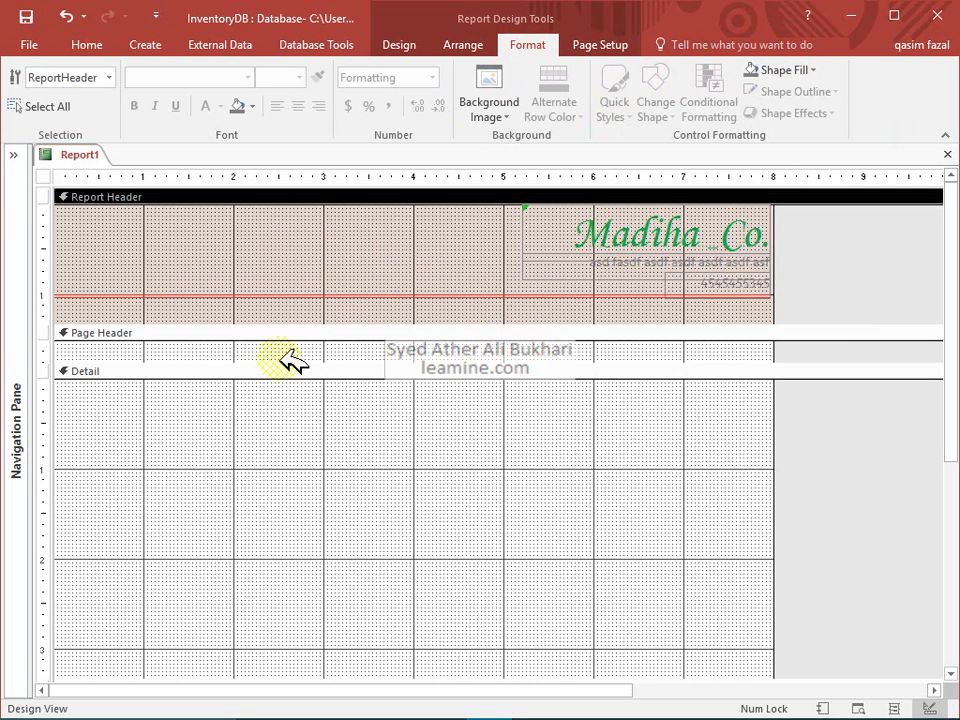
pyautogui.moveTo(289, 316); pyautogui.dragTo(290, 294)
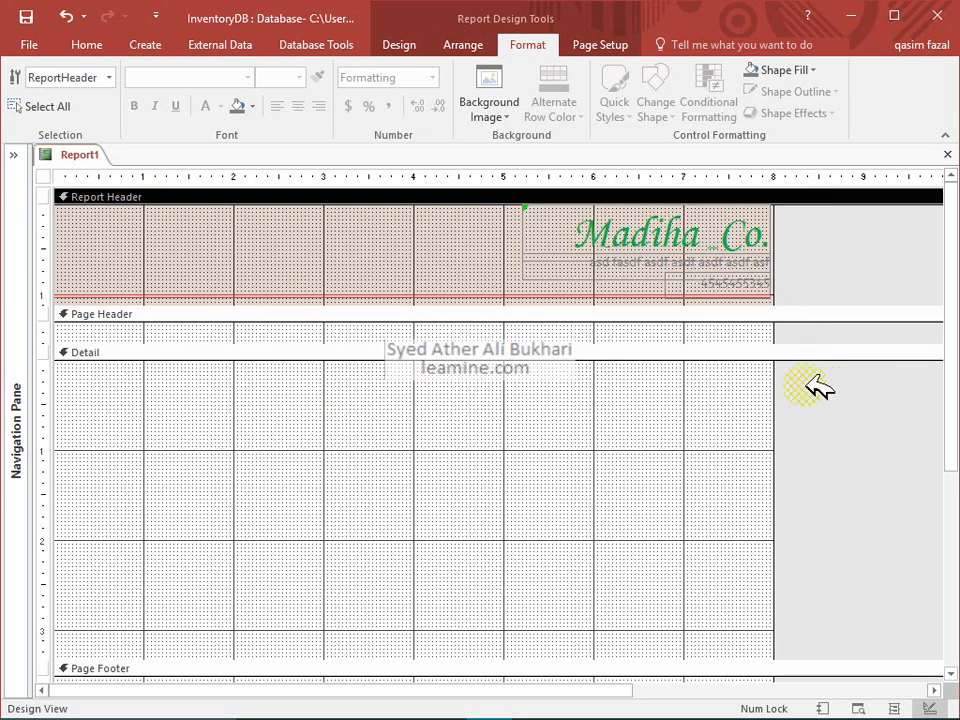
# Open the report's properties, and show the field list with all database tables
pyautogui.doubleClick(843, 390)
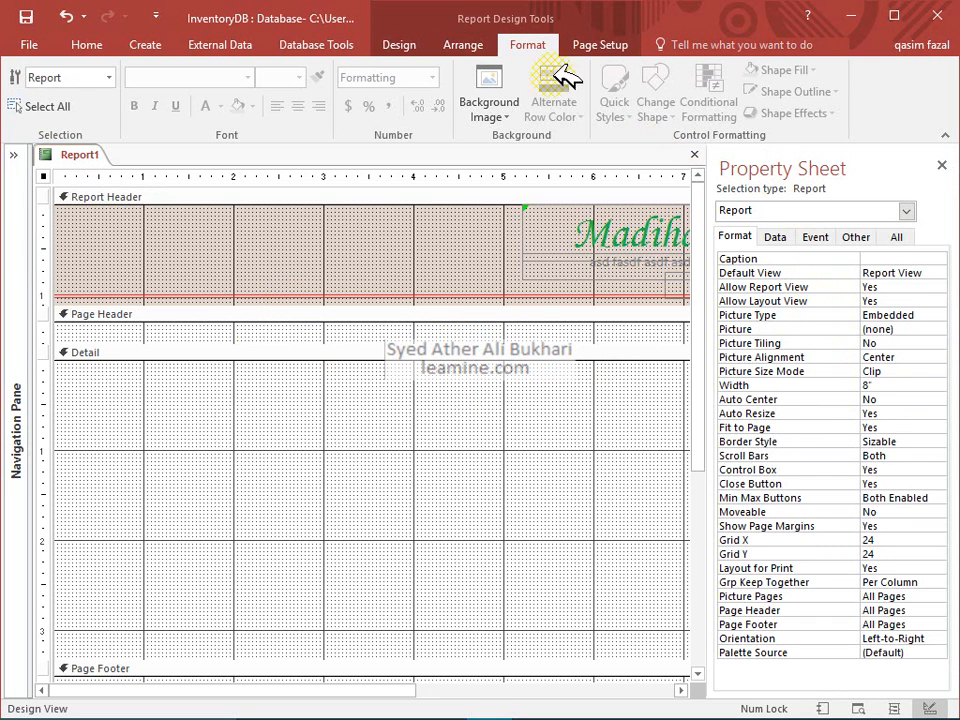
pyautogui.click(405, 45)
pyautogui.click(525, 98)
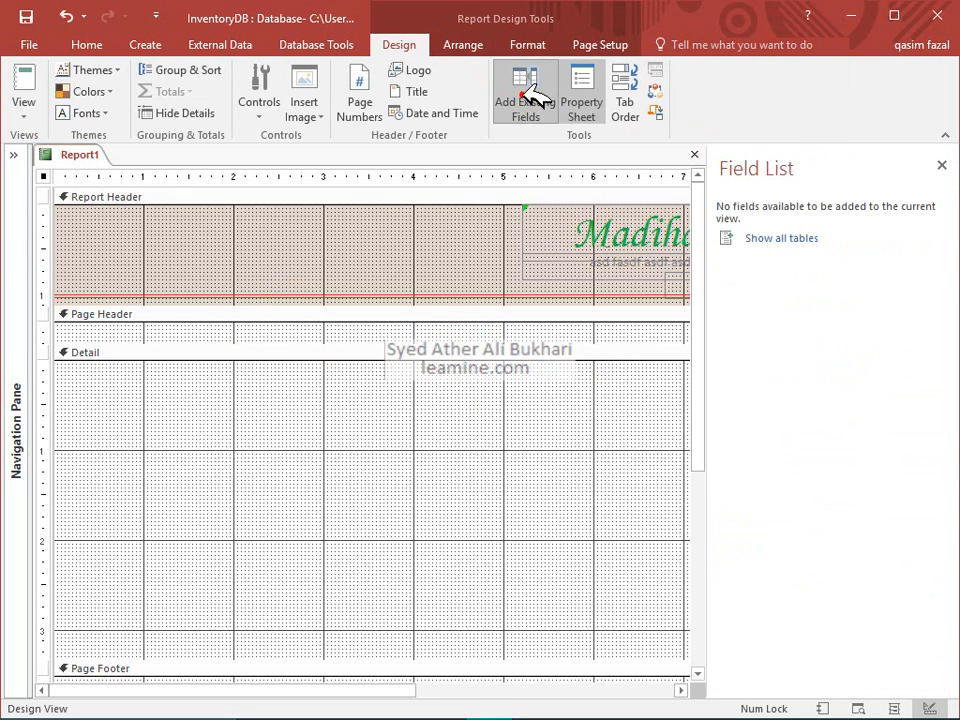
pyautogui.click(777, 240)
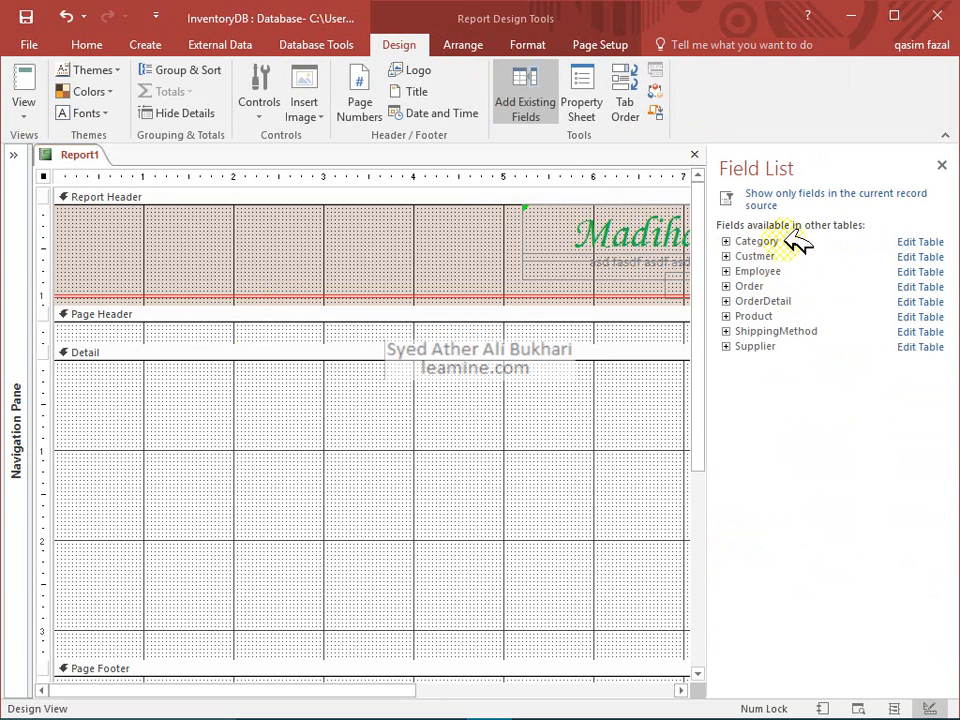
# Set the report's record source to the Product table
pyautogui.click(583, 96)
pyautogui.click(776, 237)
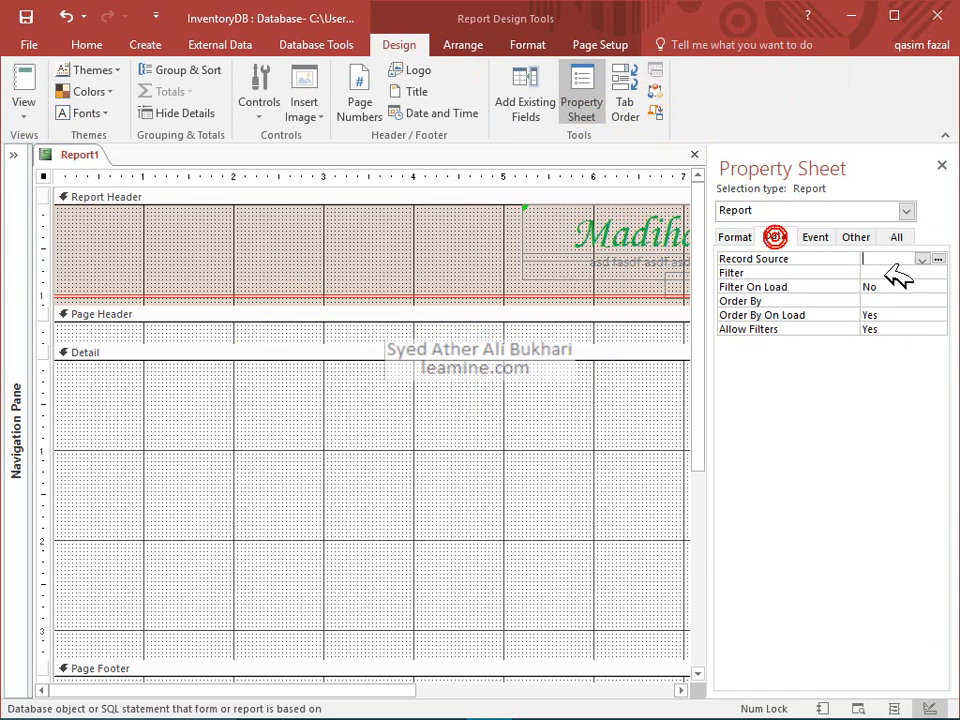
pyautogui.click(924, 259)
pyautogui.click(838, 258)
pyautogui.click(888, 258)
pyautogui.click(924, 259)
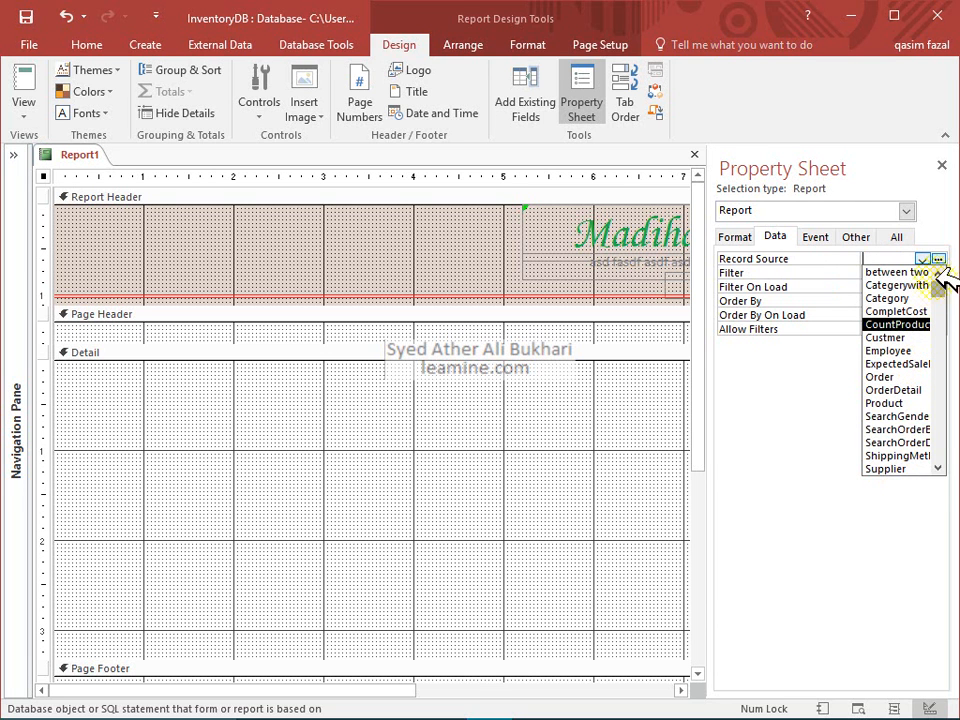
pyautogui.click(938, 468)
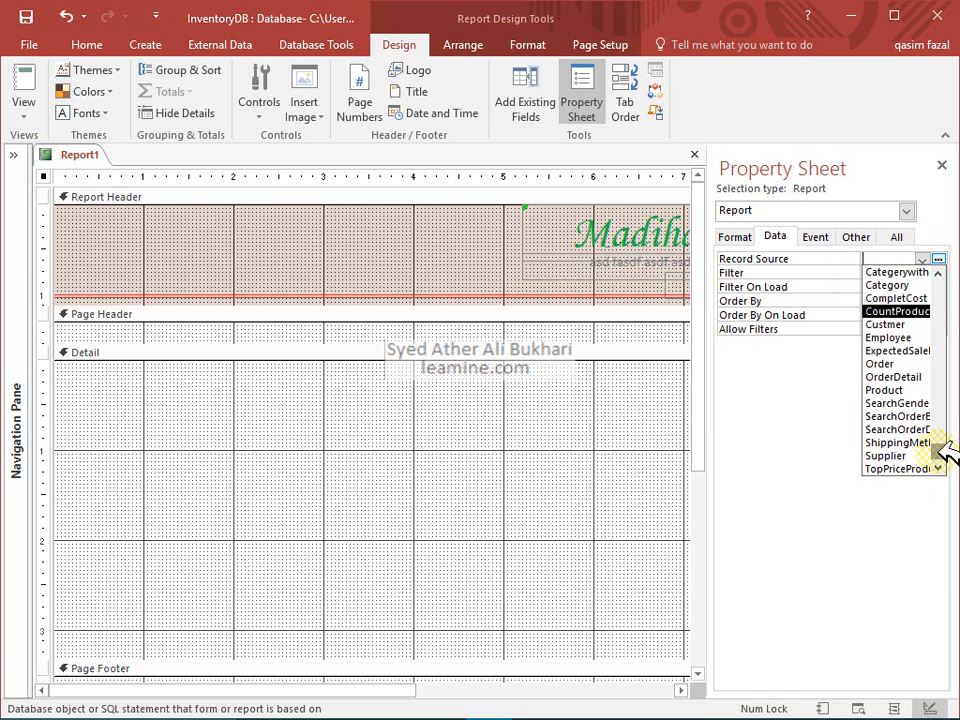
pyautogui.click(885, 390)
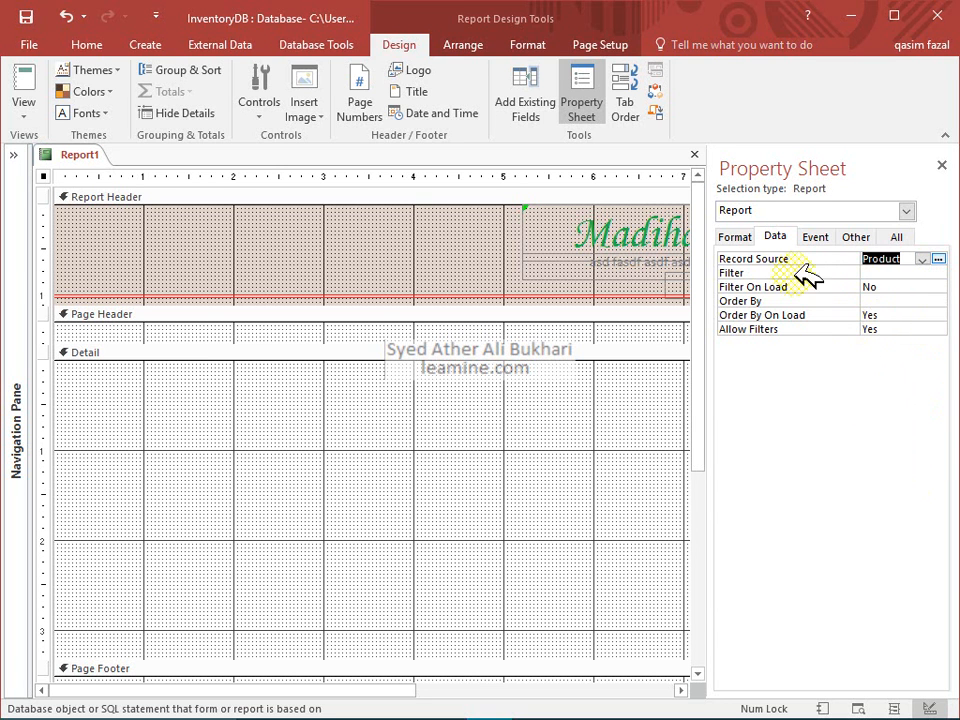
pyautogui.click(868, 272)
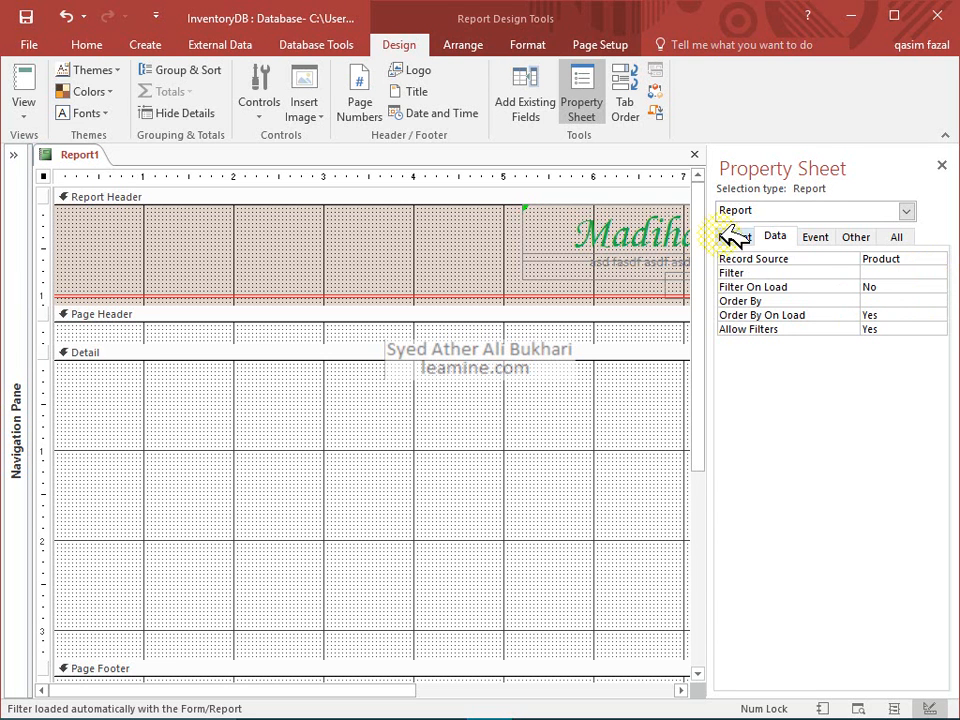
pyautogui.click(941, 164)
pyautogui.click(590, 108)
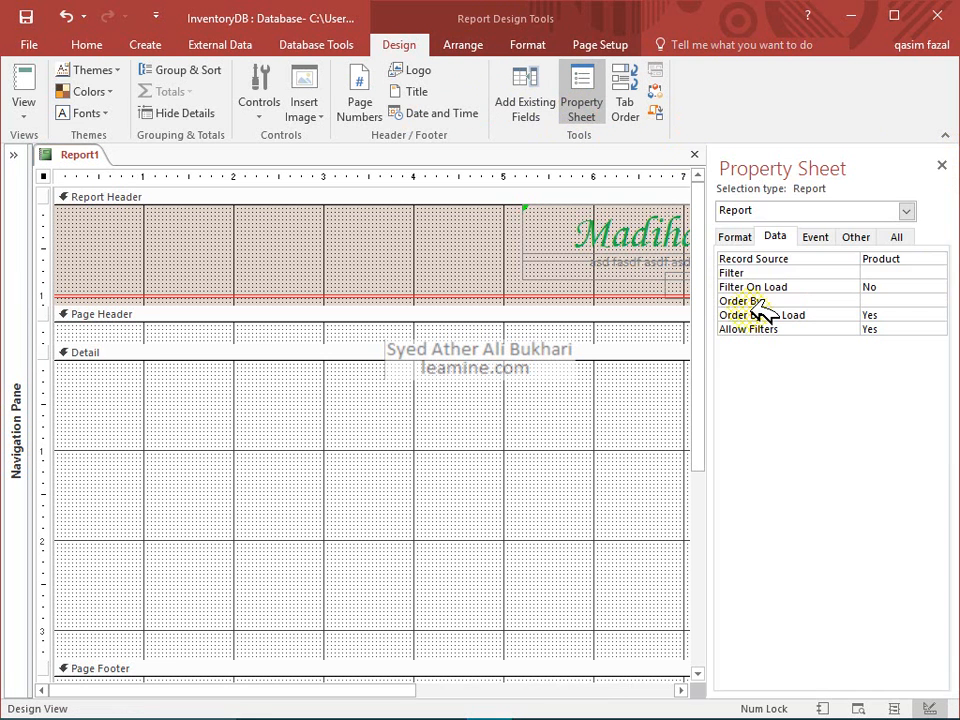
# Add all Product fields from ProductID through Discountinued to the Detail section, and close the field list
pyautogui.click(545, 102)
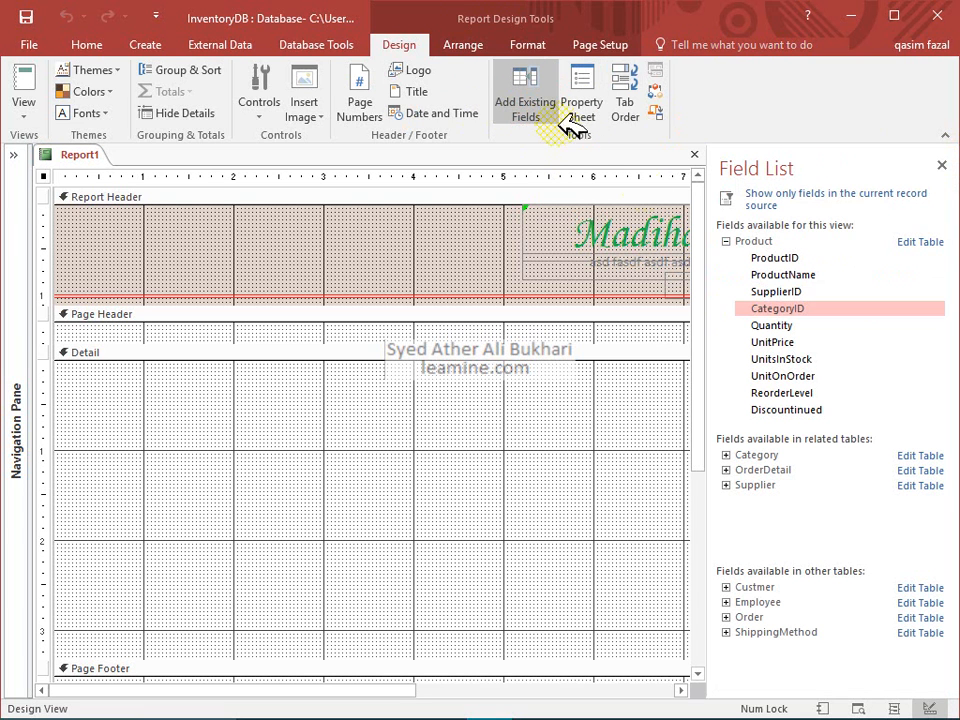
pyautogui.click(777, 258)
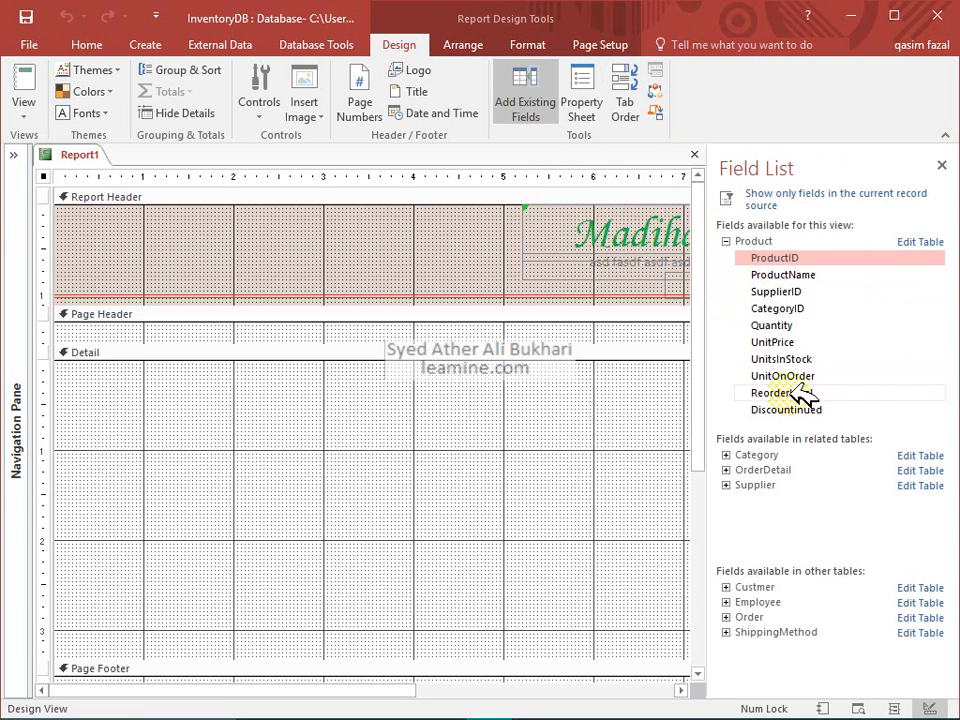
pyautogui.keyDown('shift'); pyautogui.click(795, 407); pyautogui.keyUp('shift')
pyautogui.moveTo(805, 260); pyautogui.dragTo(213, 385)
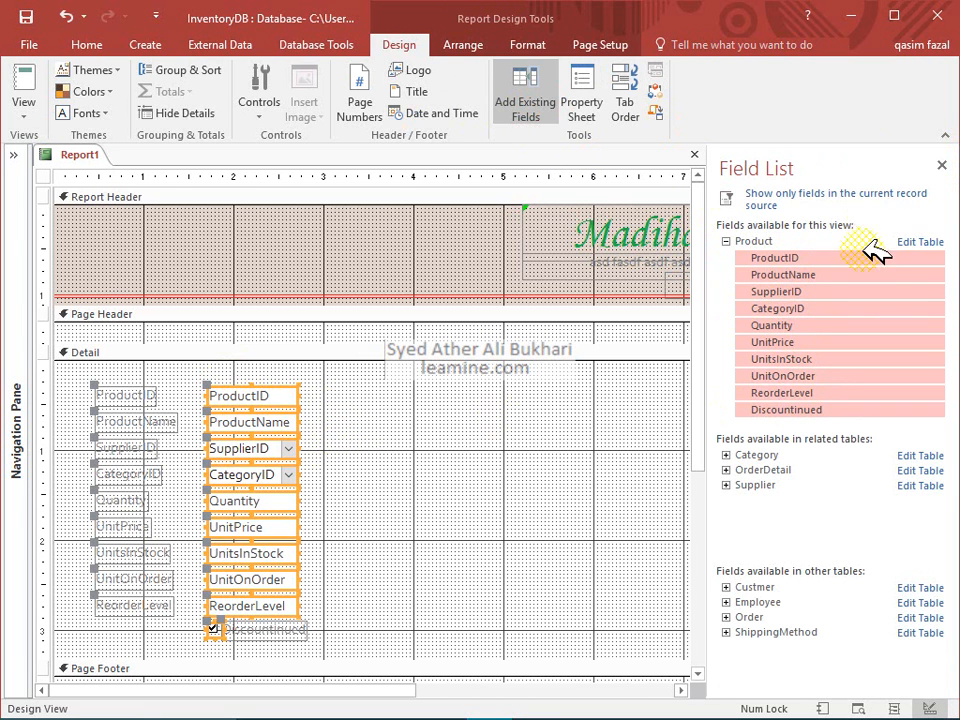
pyautogui.click(942, 162)
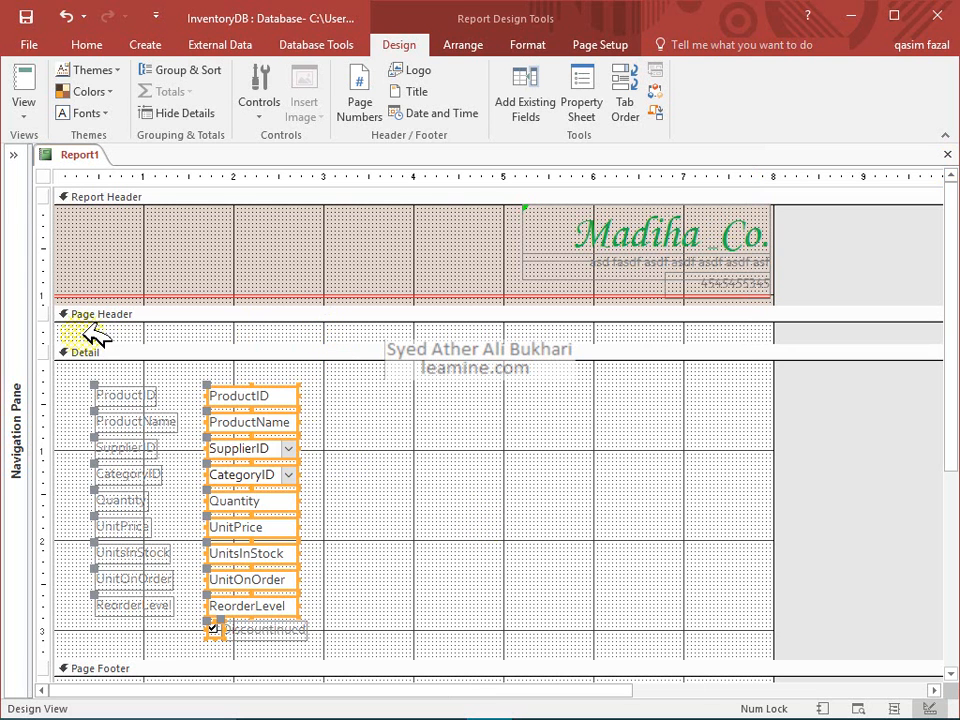
# Remove the Page Header and Page Footer sections from the report
pyautogui.click(45, 314)
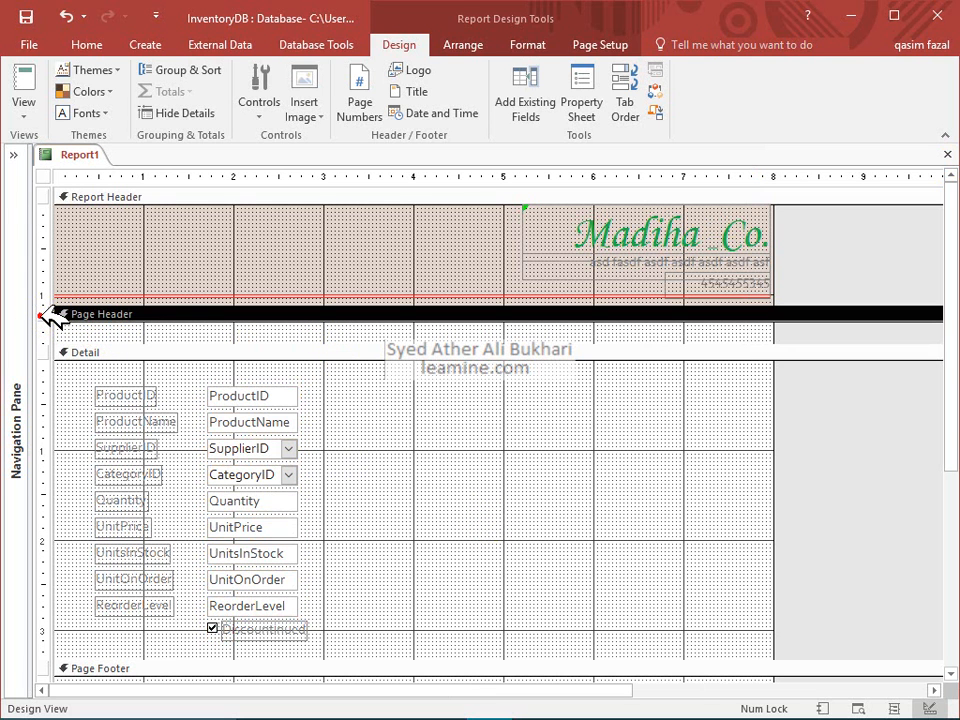
pyautogui.rightClick(45, 314)
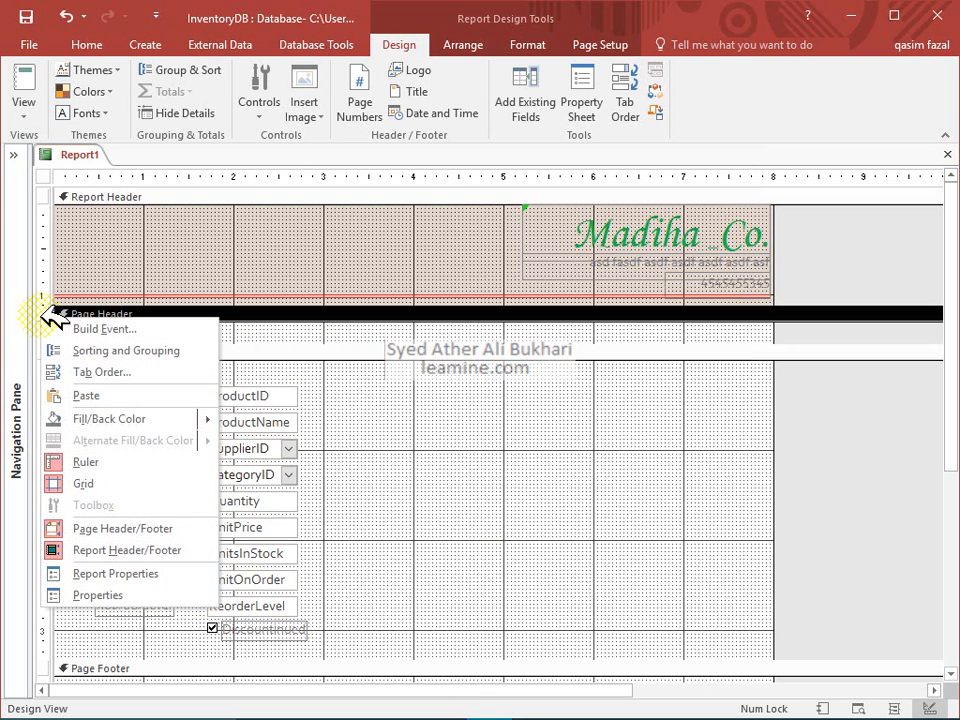
pyautogui.click(85, 530)
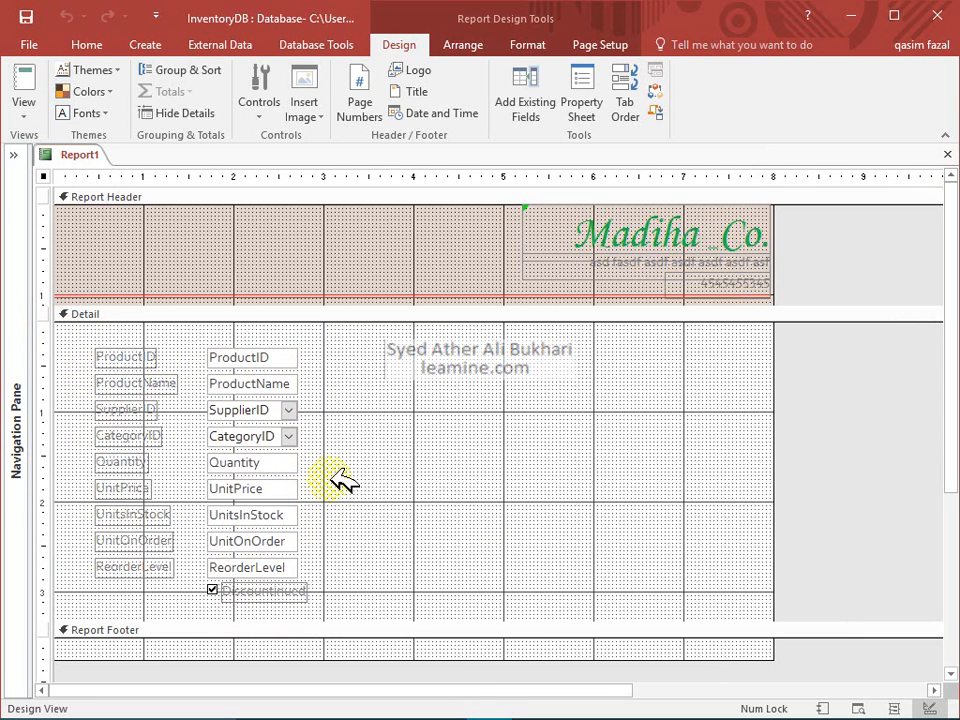
# Move UnitPrice through Discountinued into a second column beside the ProductID-to-Quantity fields, and shorten the Detail section to end just below both columns
pyautogui.moveTo(340, 500); pyautogui.dragTo(122, 585)
pyautogui.moveTo(150, 512); pyautogui.dragTo(463, 353)
pyautogui.moveTo(354, 343); pyautogui.dragTo(118, 468)
pyautogui.moveTo(137, 356); pyautogui.dragTo(159, 360)
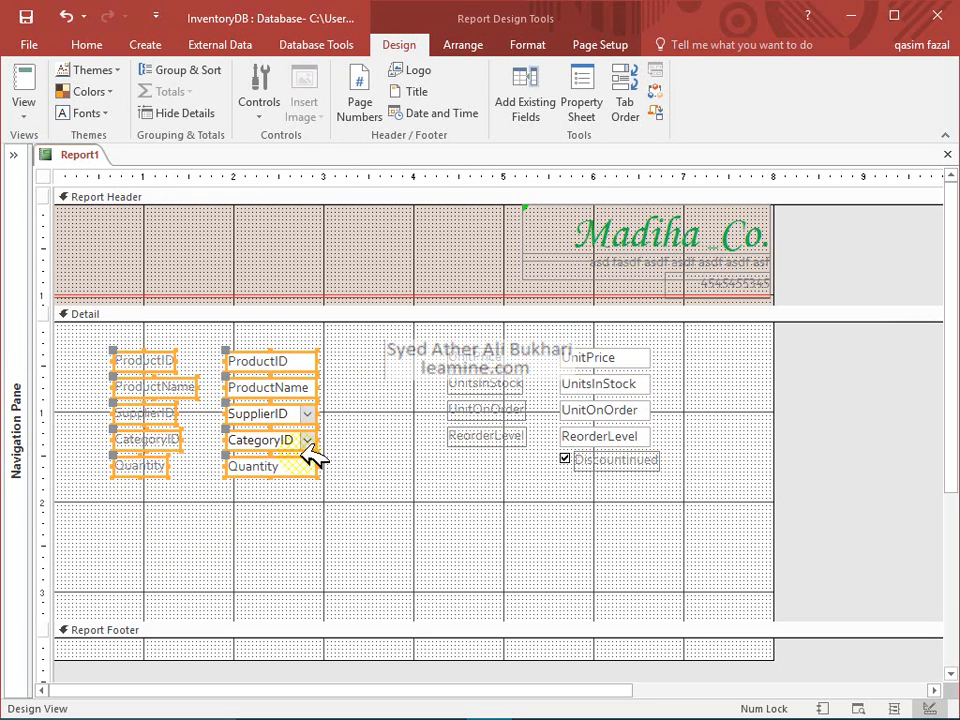
pyautogui.click(345, 495)
pyautogui.moveTo(396, 621); pyautogui.dragTo(394, 495)
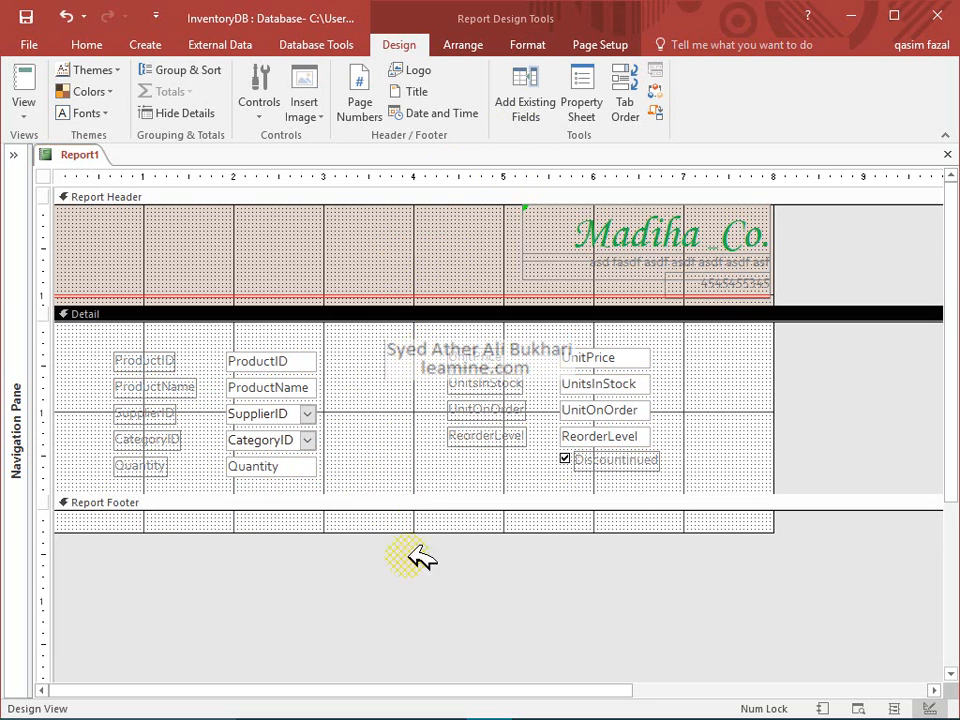
# Insert right-aligned page numbers in Page N format at the bottom of the page, and collapse the Page Header's height
pyautogui.click(422, 575)
pyautogui.click(420, 510)
pyautogui.click(360, 100)
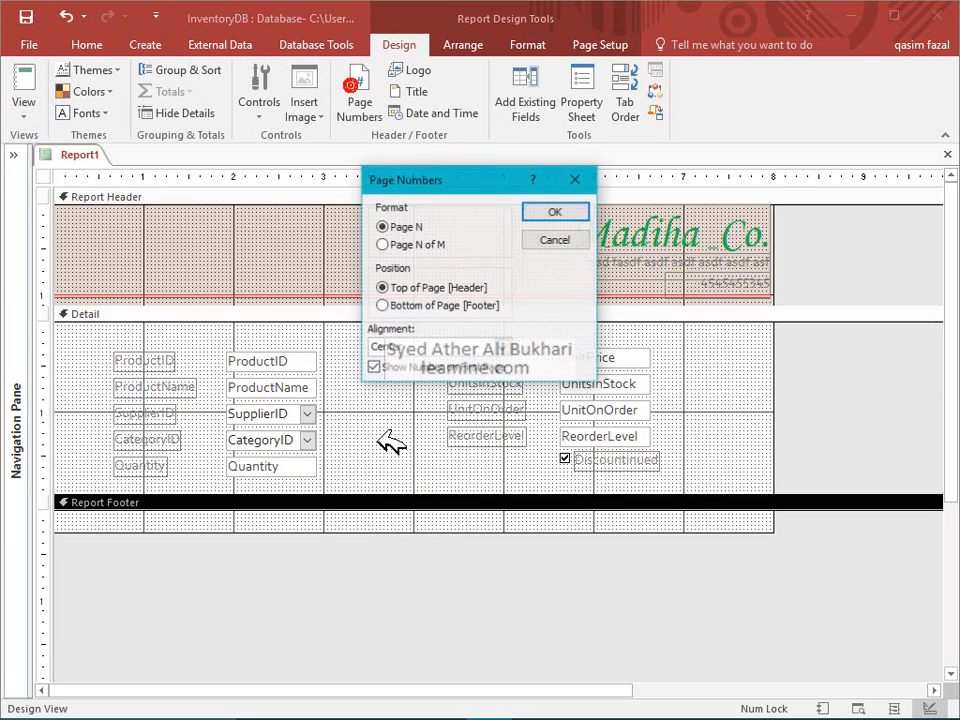
pyautogui.click(424, 302)
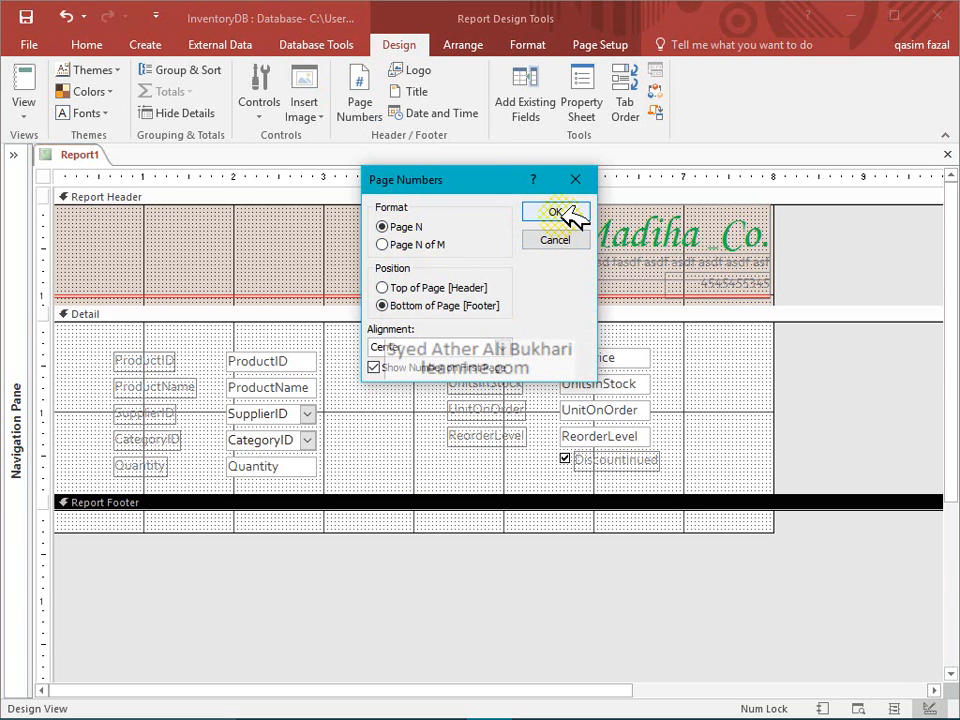
pyautogui.click(502, 347)
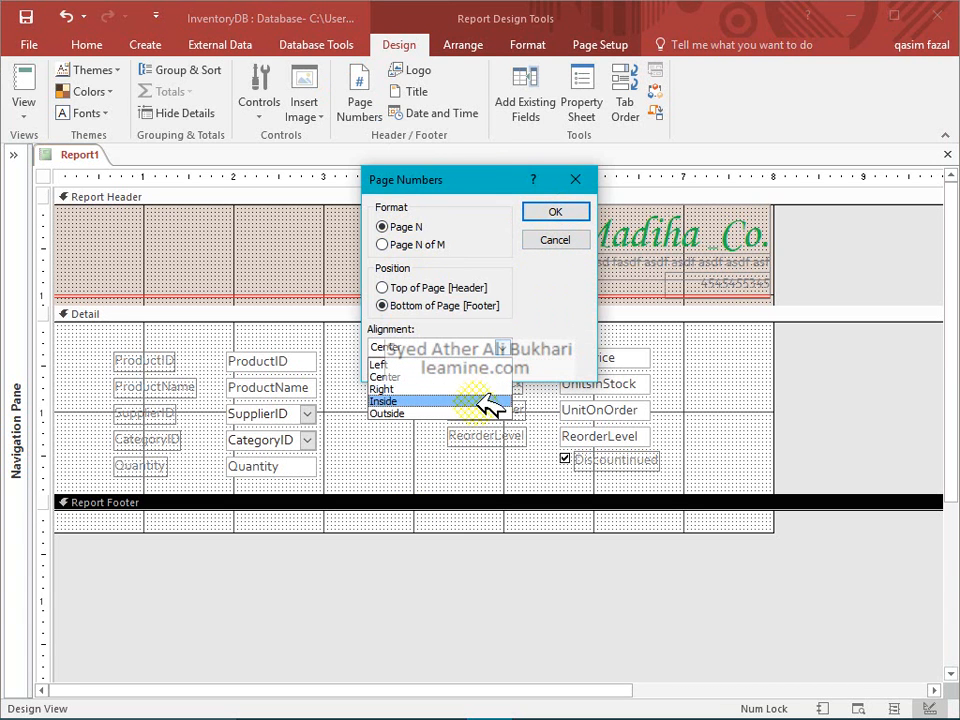
pyautogui.click(489, 390)
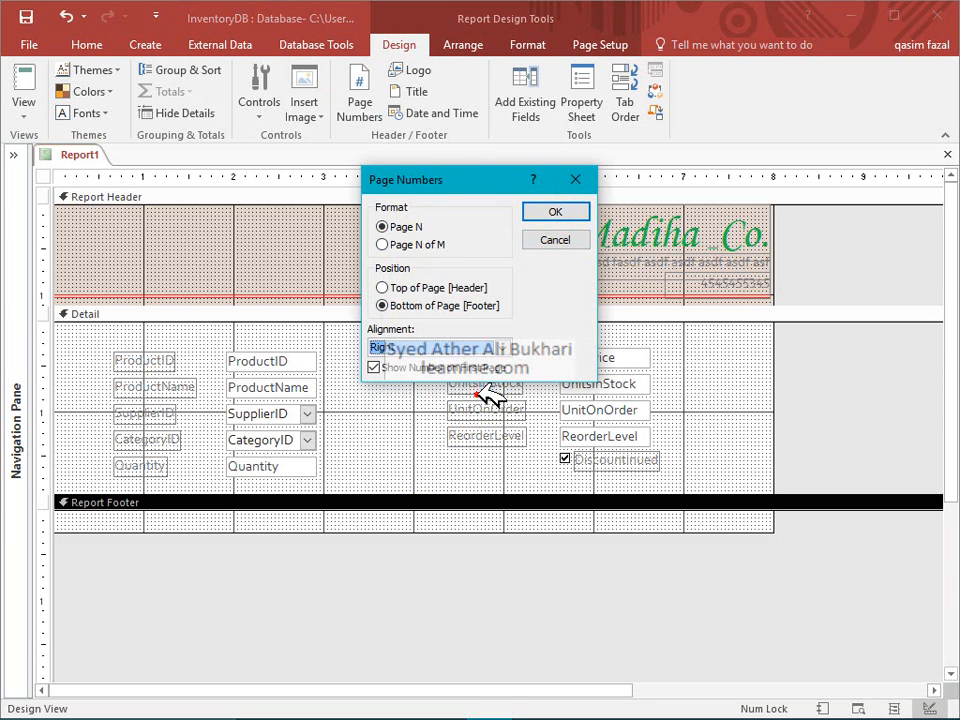
pyautogui.click(550, 214)
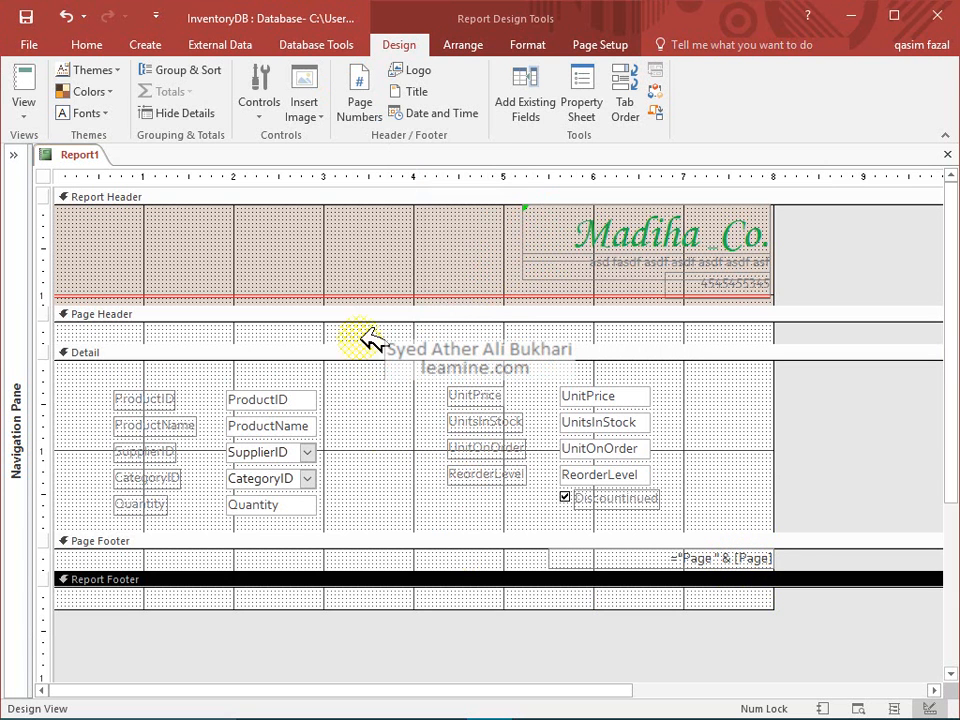
pyautogui.moveTo(368, 334); pyautogui.dragTo(376, 314)
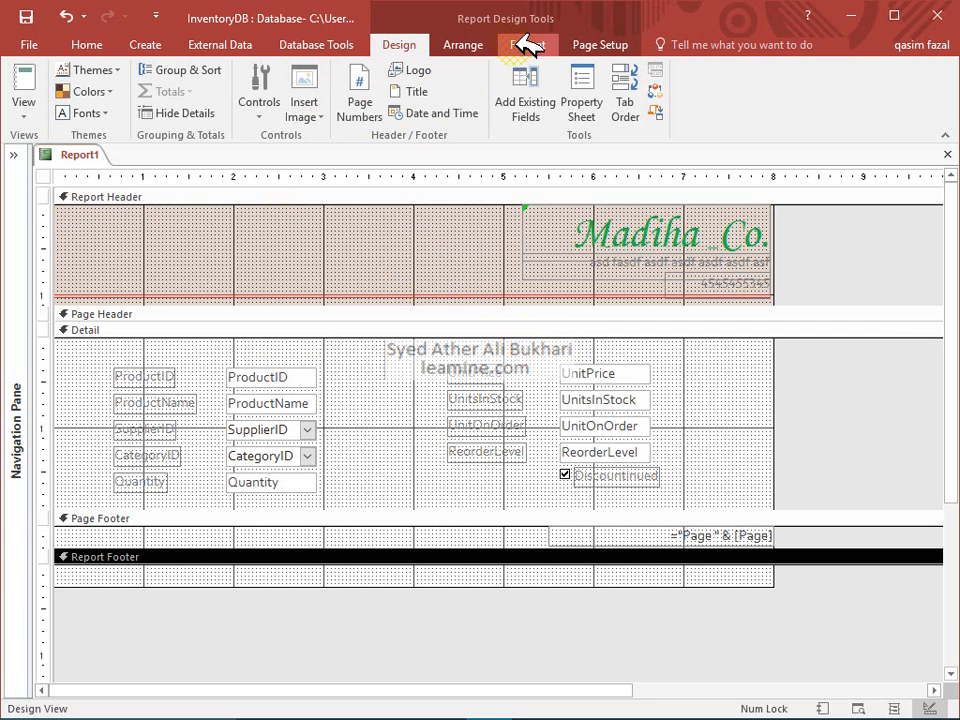
# Add a "Products Information" label on the left side of the Report Header, about 3" wide and 0.33" high
pyautogui.click(258, 96)
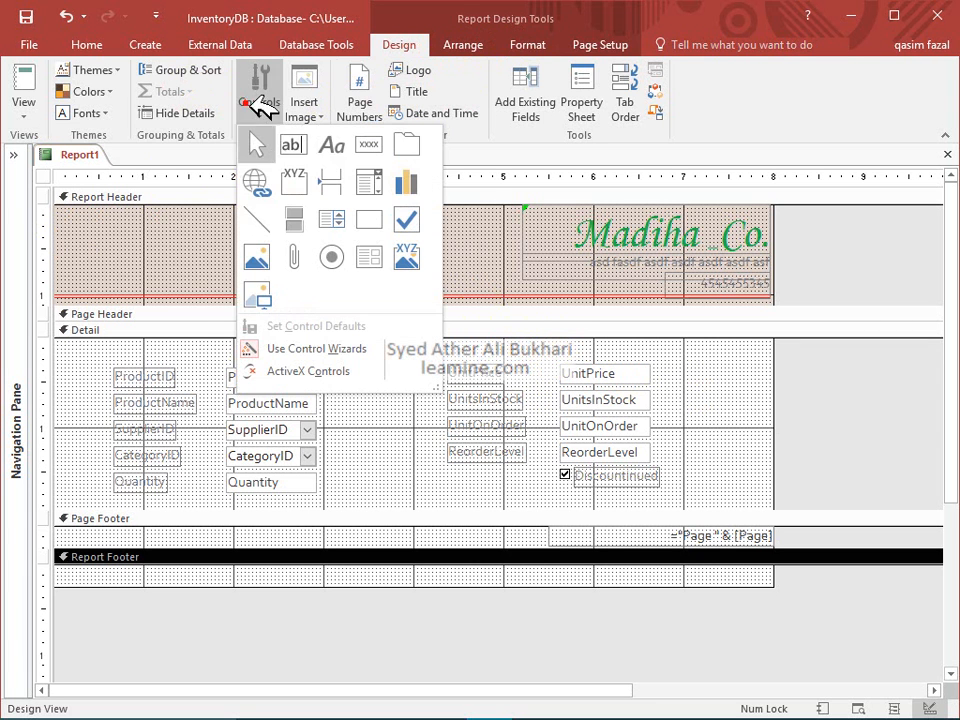
pyautogui.click(334, 146)
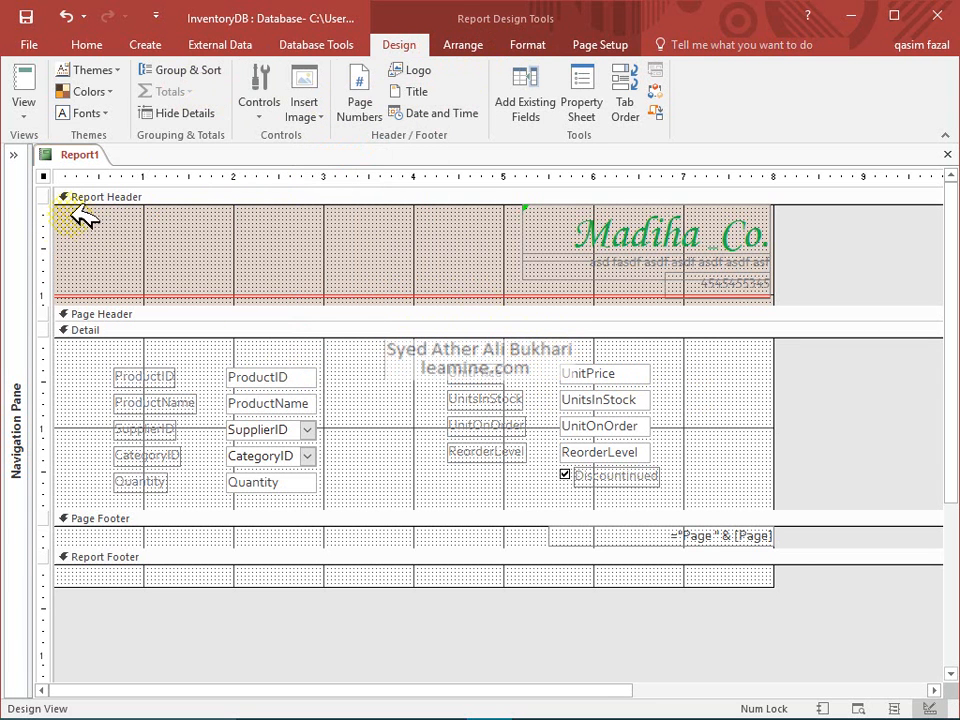
pyautogui.moveTo(62, 211); pyautogui.dragTo(331, 271)
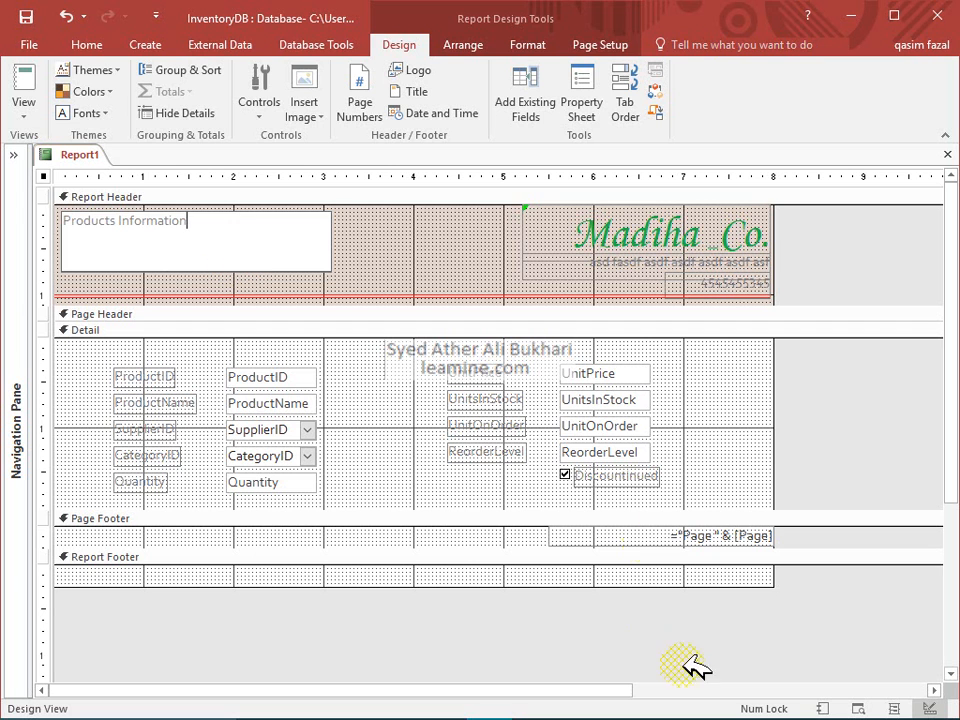
pyautogui.click(402, 234)
pyautogui.click(327, 240)
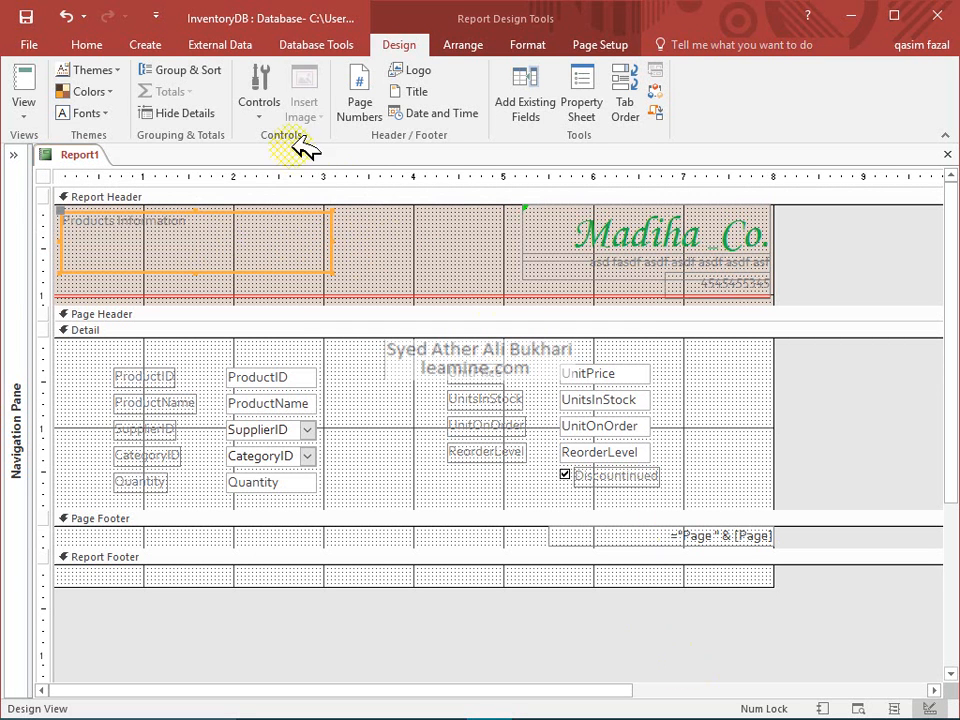
pyautogui.moveTo(200, 207); pyautogui.dragTo(204, 237)
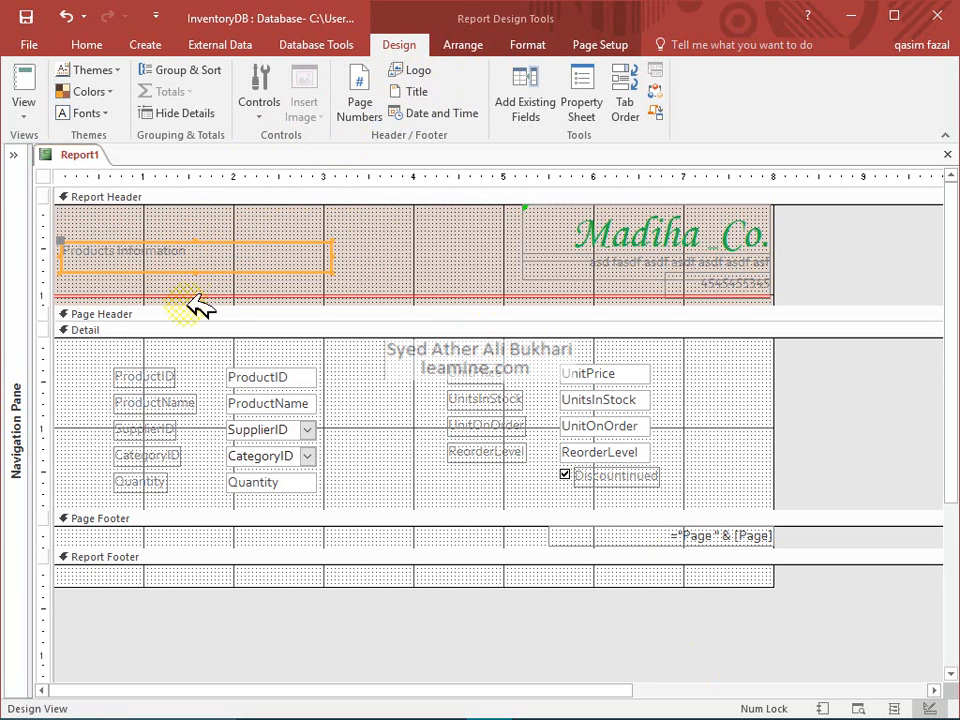
# Set the Products Information label's font size to 24
pyautogui.doubleClick(225, 270)
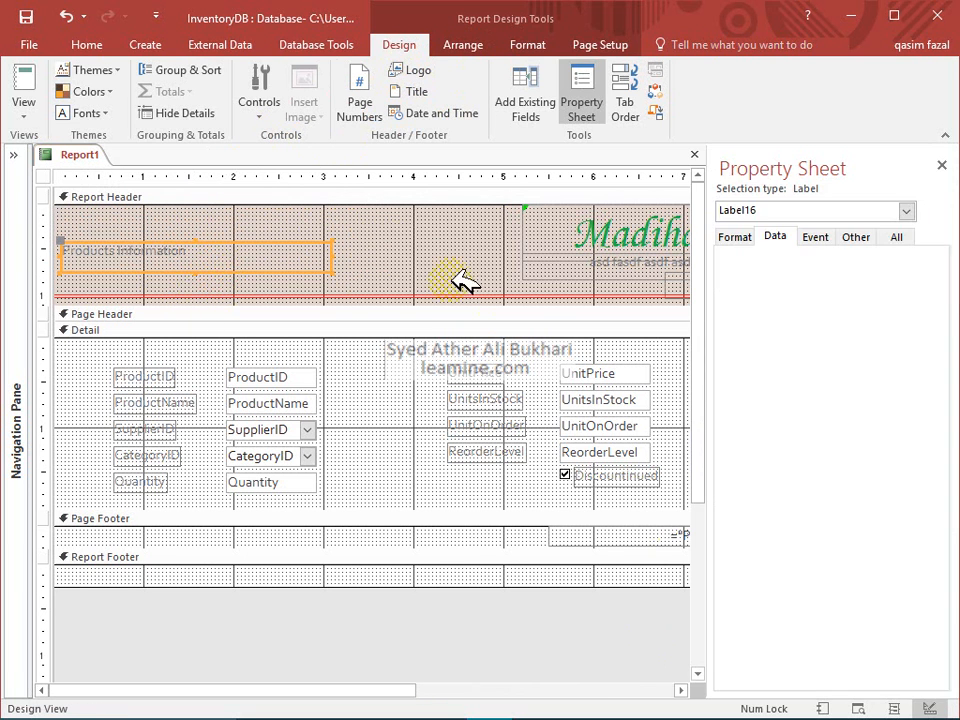
pyautogui.click(740, 236)
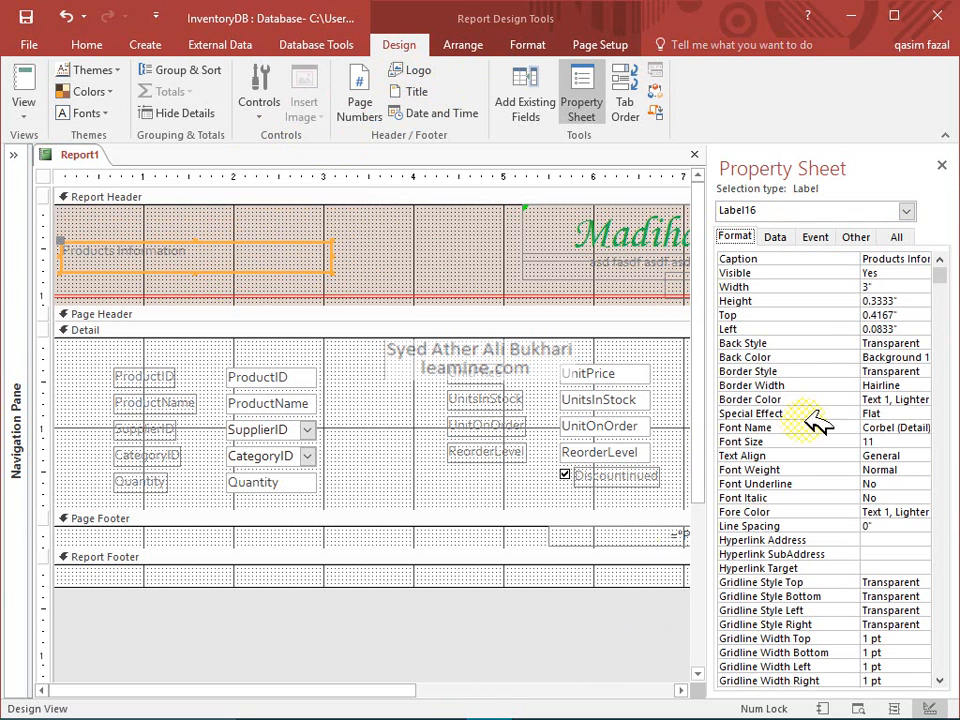
pyautogui.click(905, 442)
pyautogui.click(922, 442)
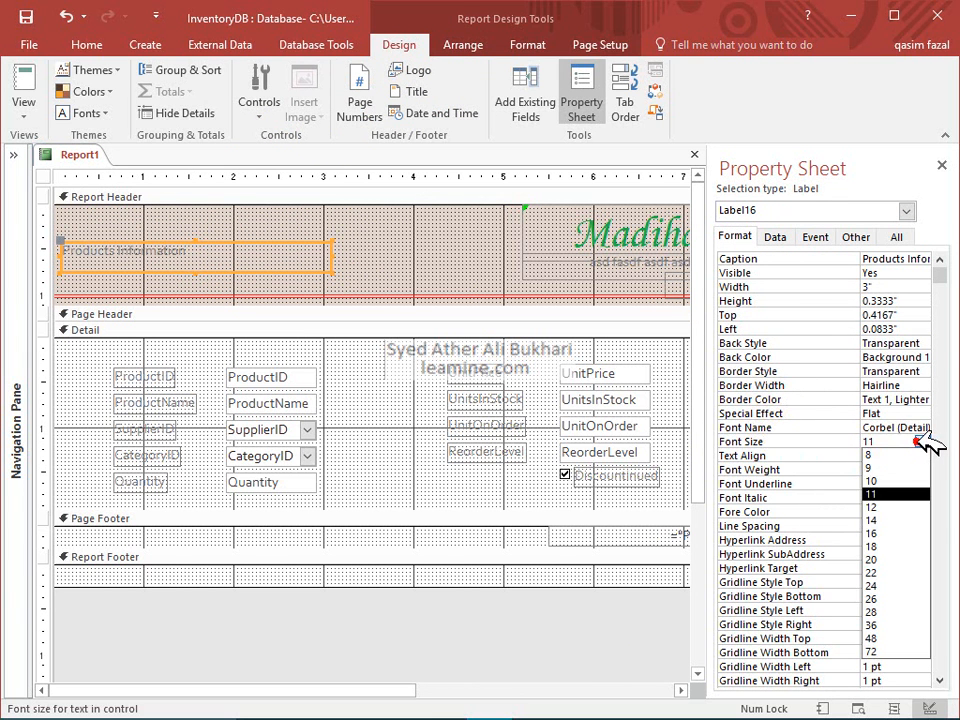
pyautogui.click(910, 533)
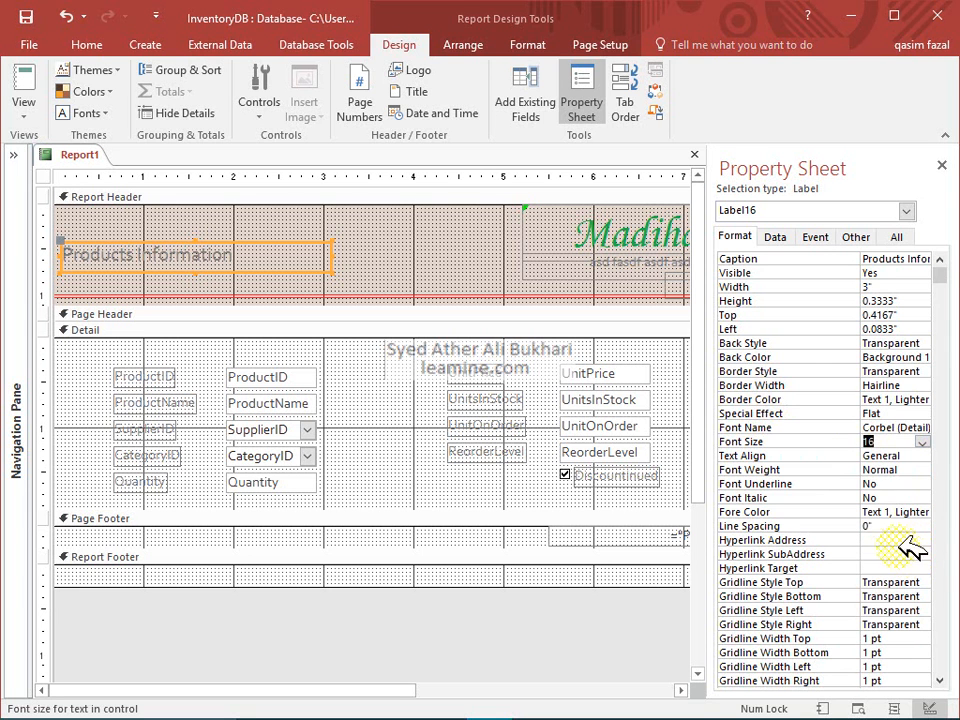
pyautogui.click(922, 442)
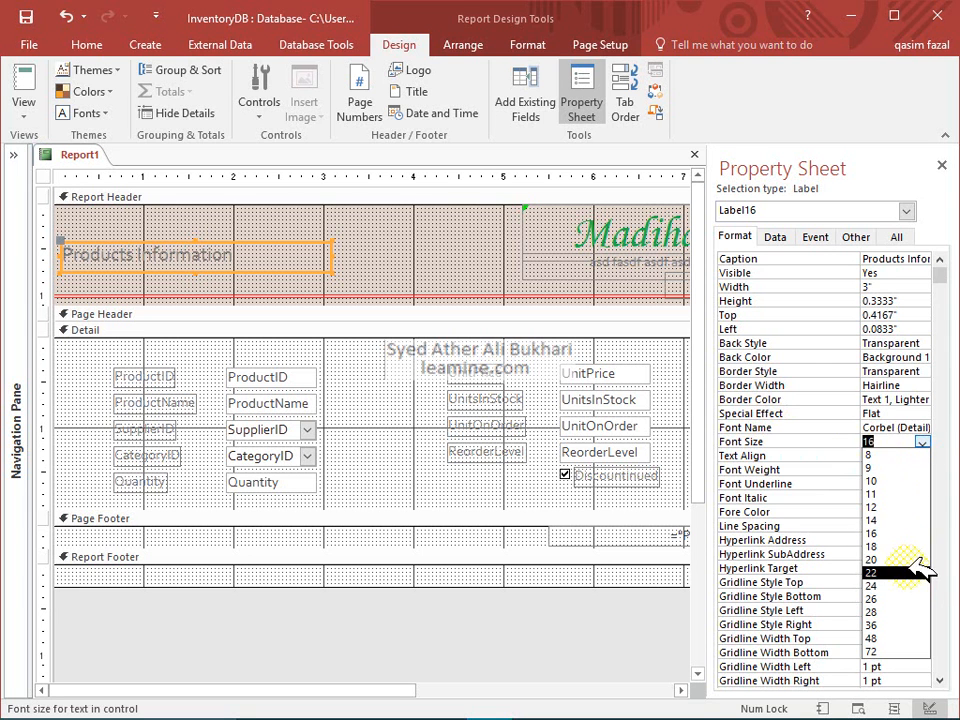
pyautogui.click(912, 586)
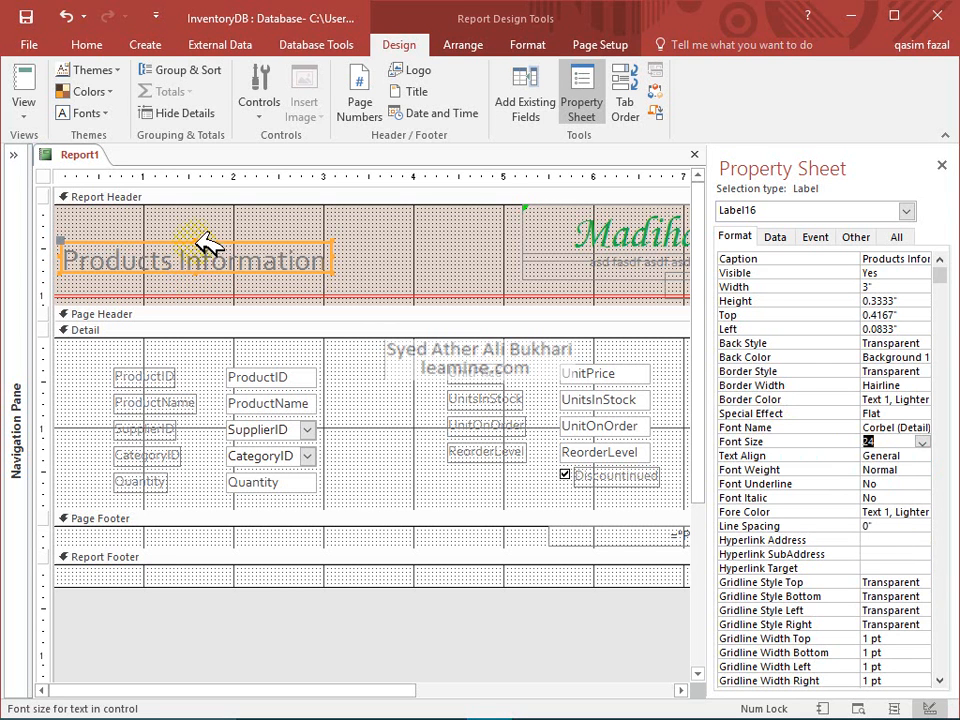
# Heighten the Products Information label to about 0.42" and move it to 0.5" from the top and about 0.04" from the left
pyautogui.moveTo(204, 242); pyautogui.dragTo(190, 236)
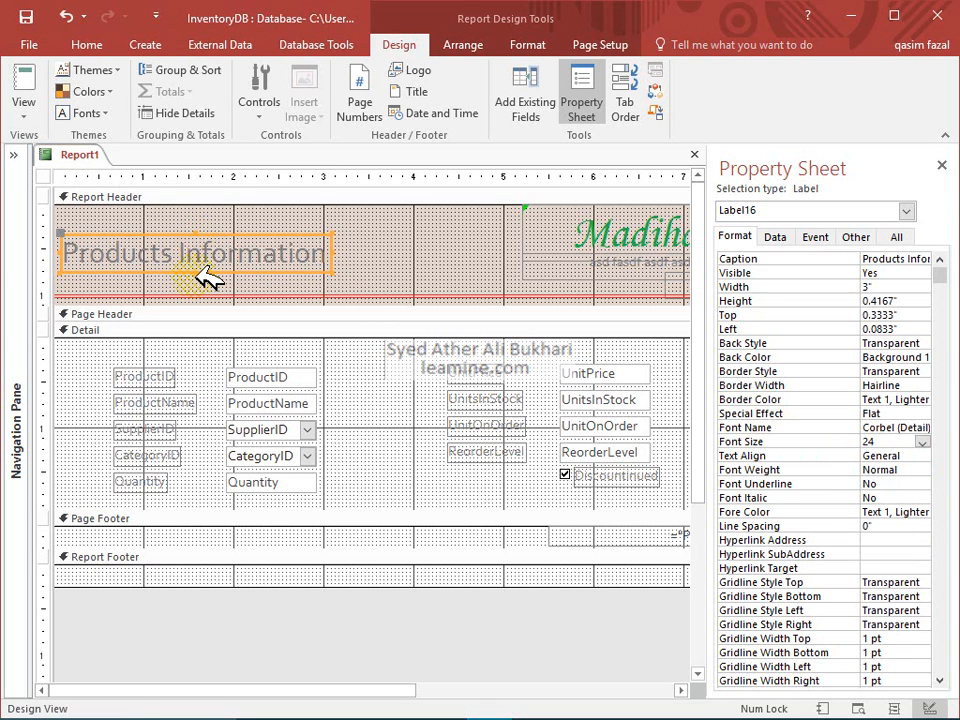
pyautogui.press('Down')
pyautogui.press('Down')
pyautogui.press('Down')
pyautogui.press('Down')
pyautogui.press('Down')
pyautogui.press('Left')
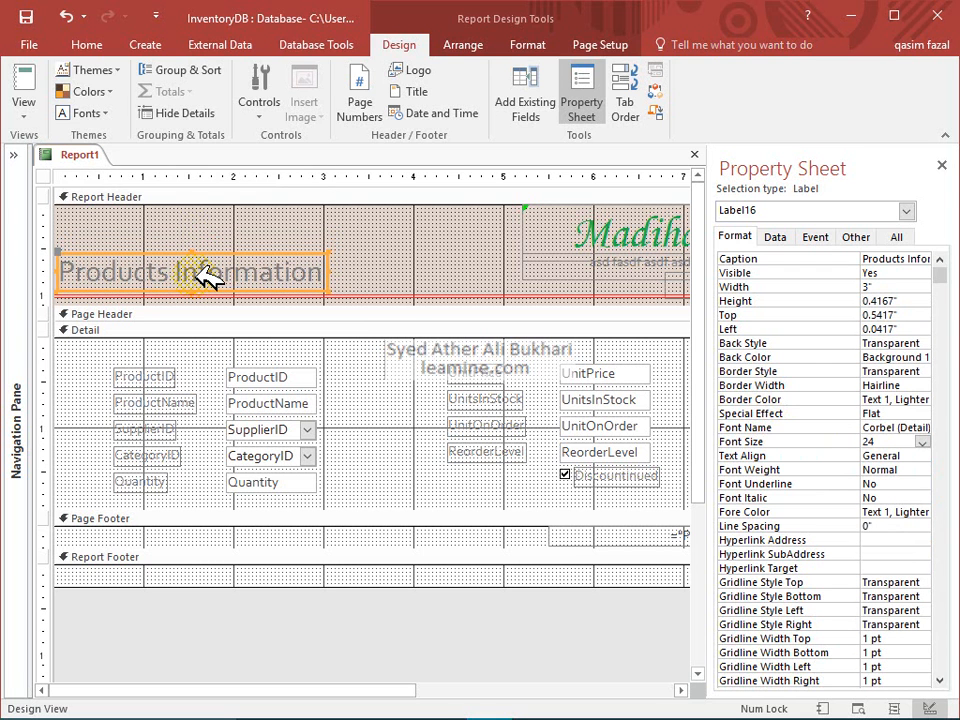
pyautogui.press('Up')
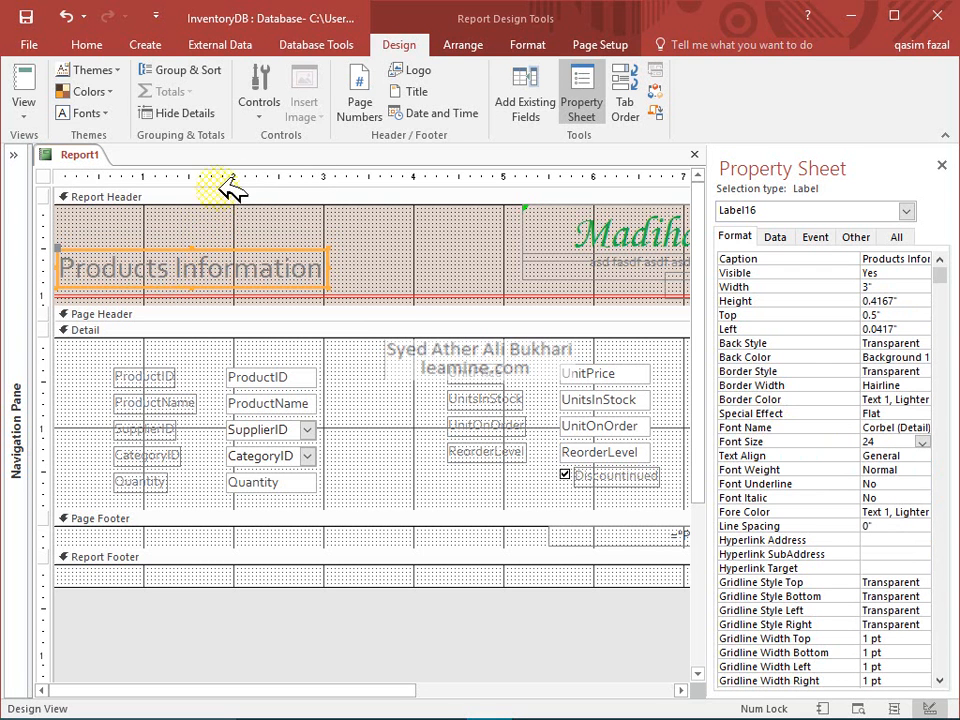
# Make the Products Information label bold, and widen it to fit its text
pyautogui.click(917, 469)
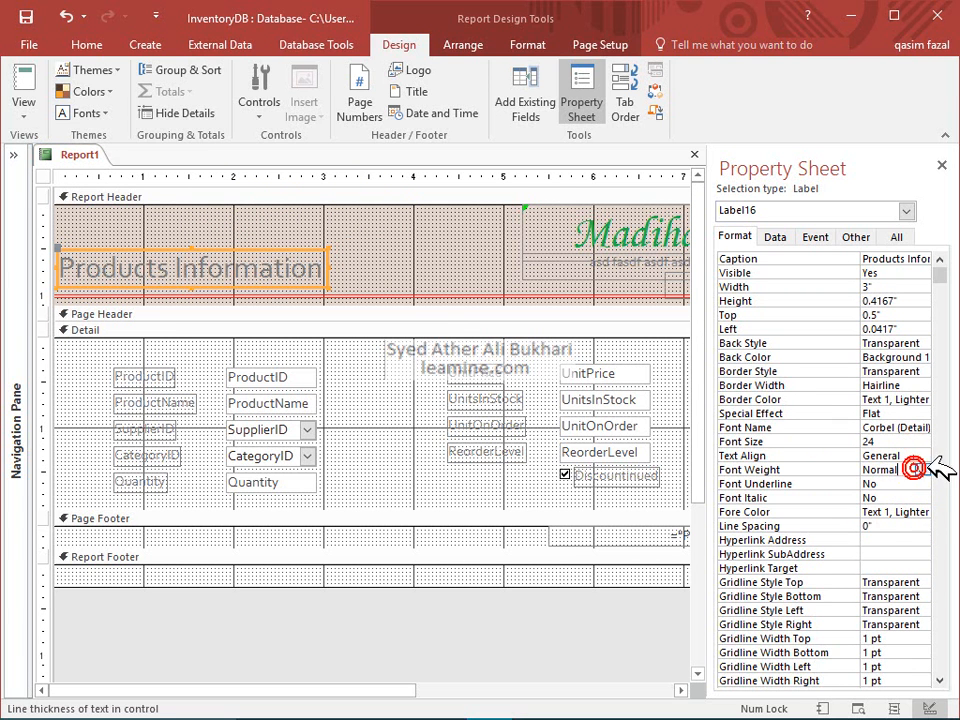
pyautogui.click(924, 469)
pyautogui.click(924, 561)
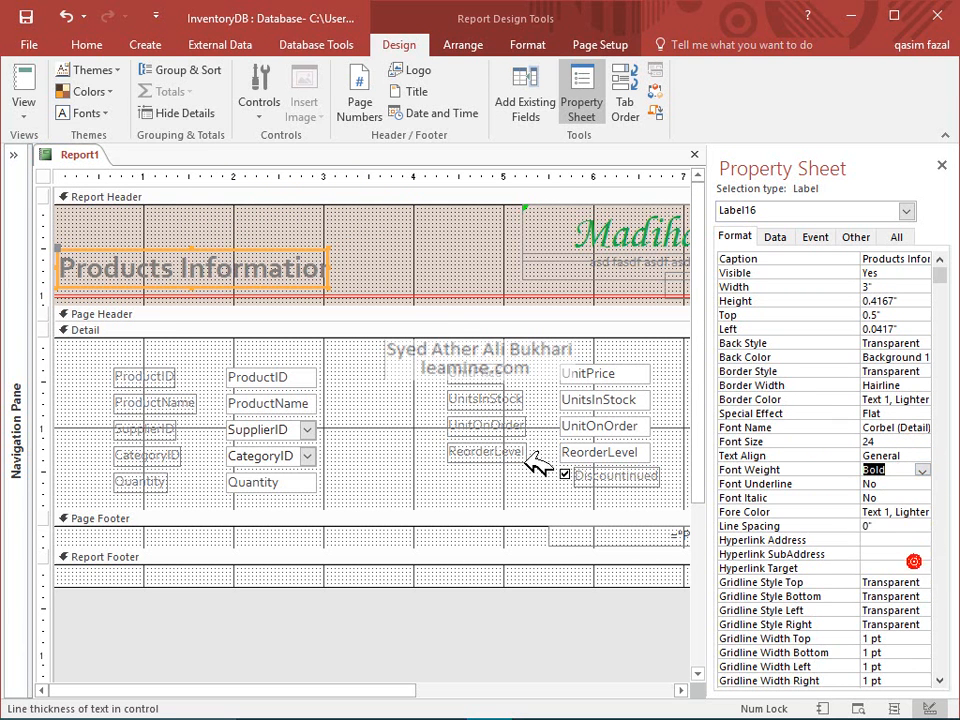
pyautogui.click(428, 262)
pyautogui.click(325, 272)
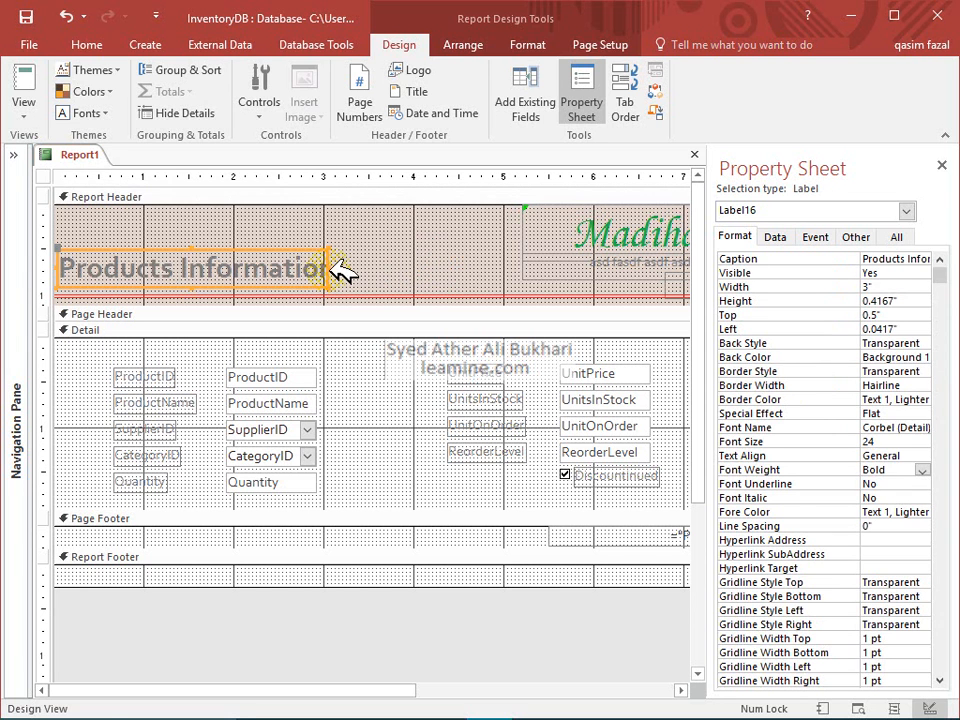
pyautogui.doubleClick(327, 270)
pyautogui.click(374, 249)
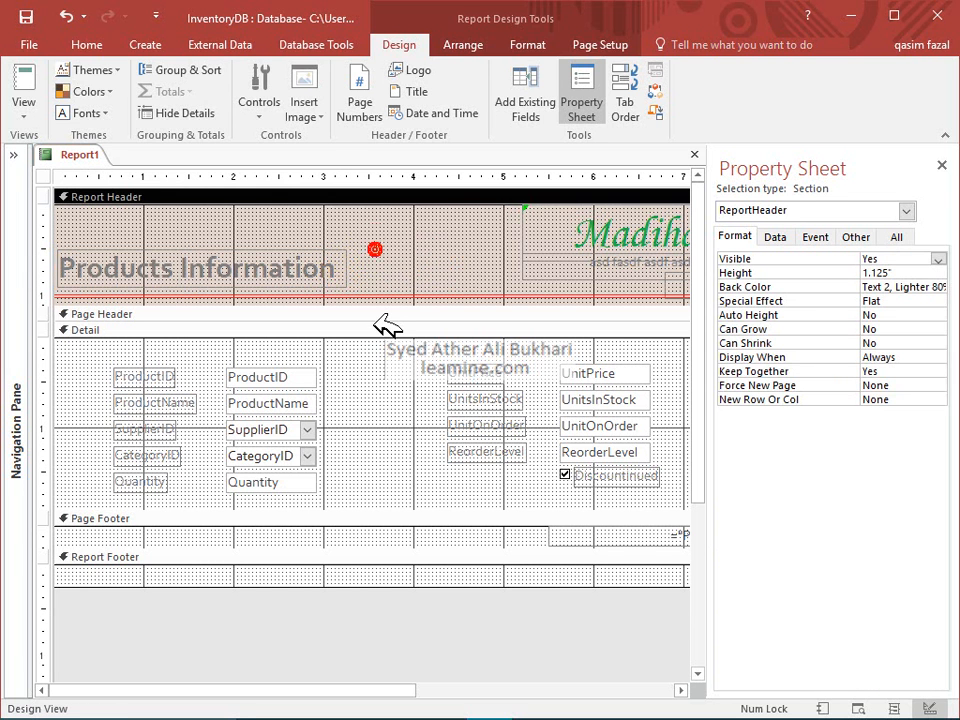
# Save the report as rptProducts, and close the property sheet
pyautogui.hotkey('ctrl', 's')
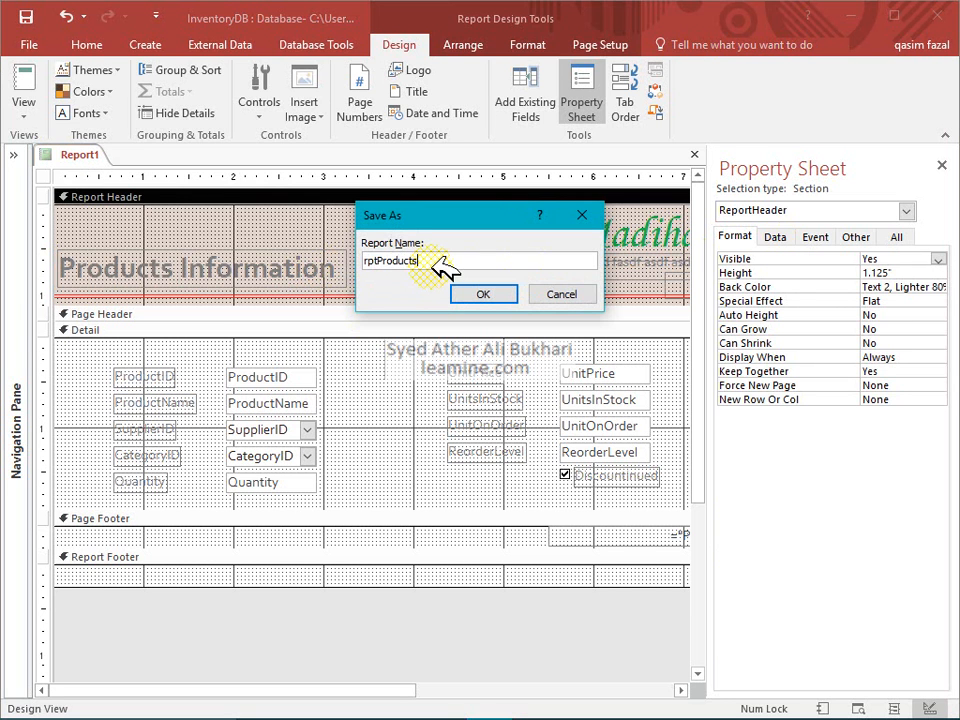
pyautogui.press('Return')
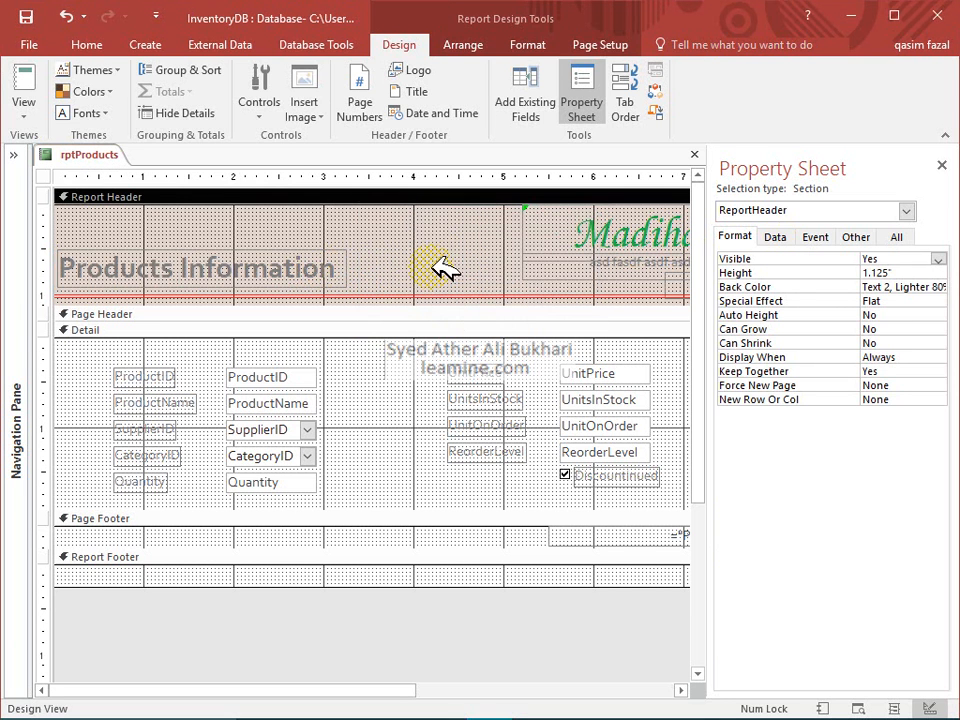
pyautogui.click(940, 166)
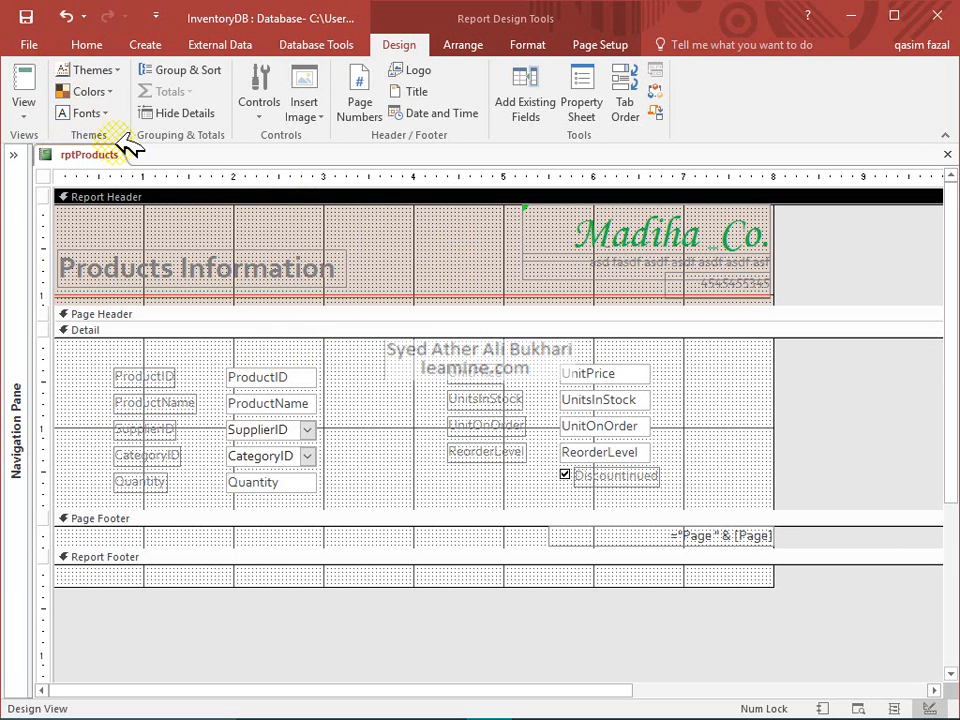
# Show the report in Layout View, and examine the product records down to the page number
pyautogui.click(27, 100)
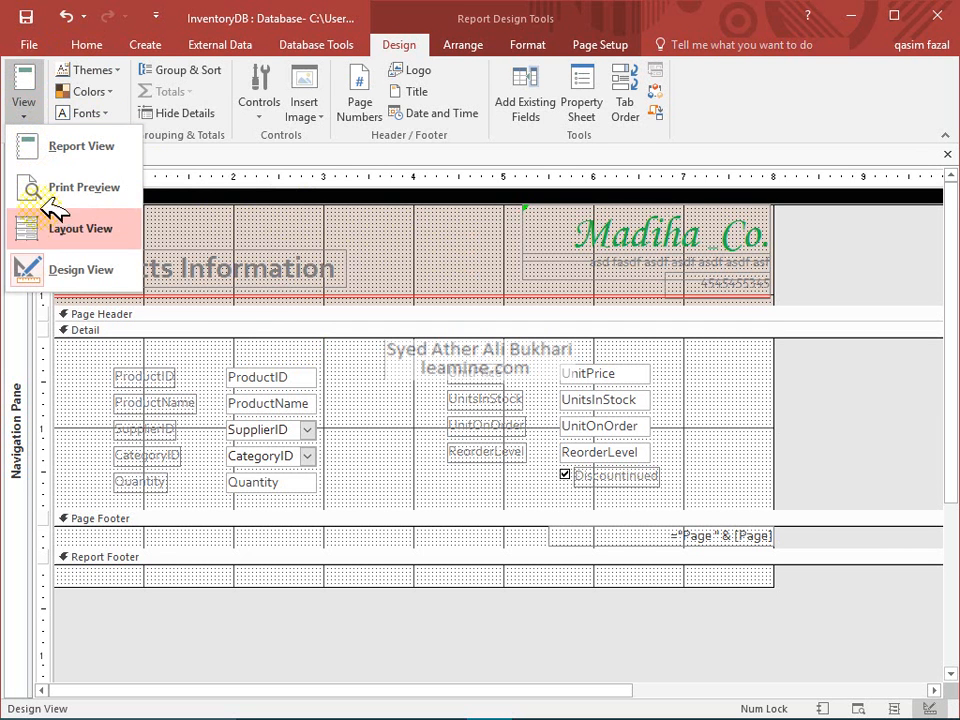
pyautogui.click(66, 229)
pyautogui.scroll(-1, 390, 412)
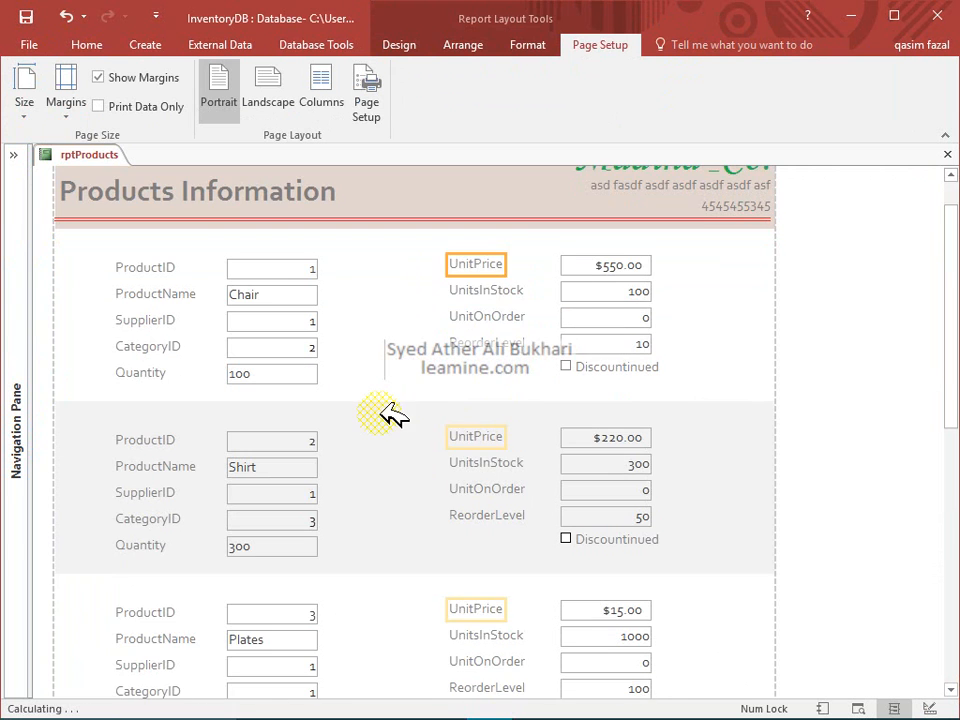
pyautogui.scroll(-2, 430, 400)
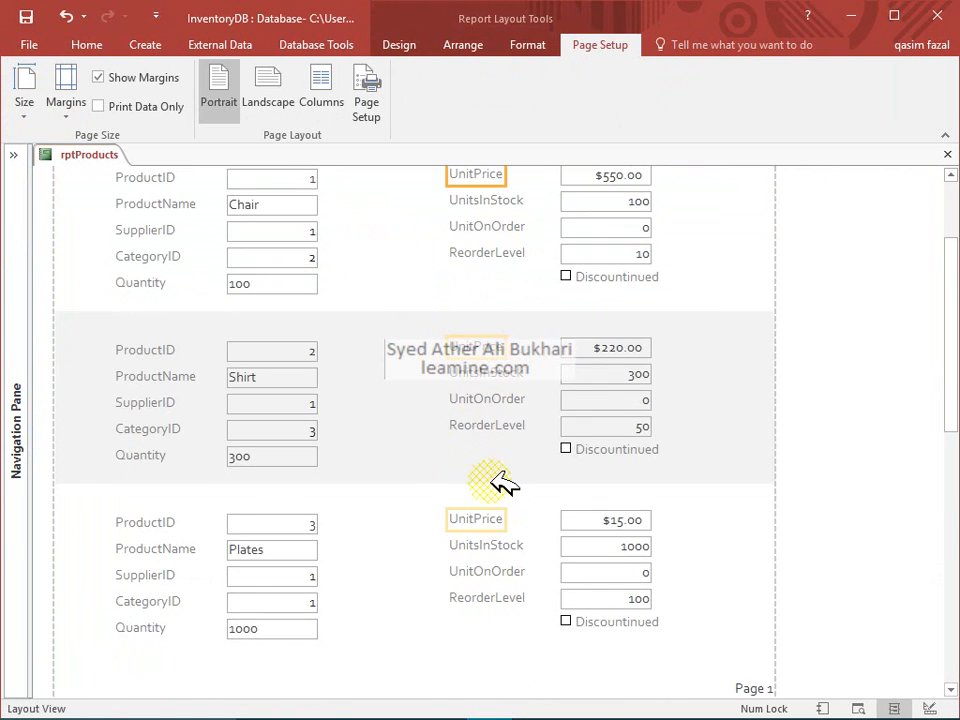
# Return to the top of the product report and show it in Report View
pyautogui.scroll(-1, 500, 480)
pyautogui.scroll(4, 493, 482)
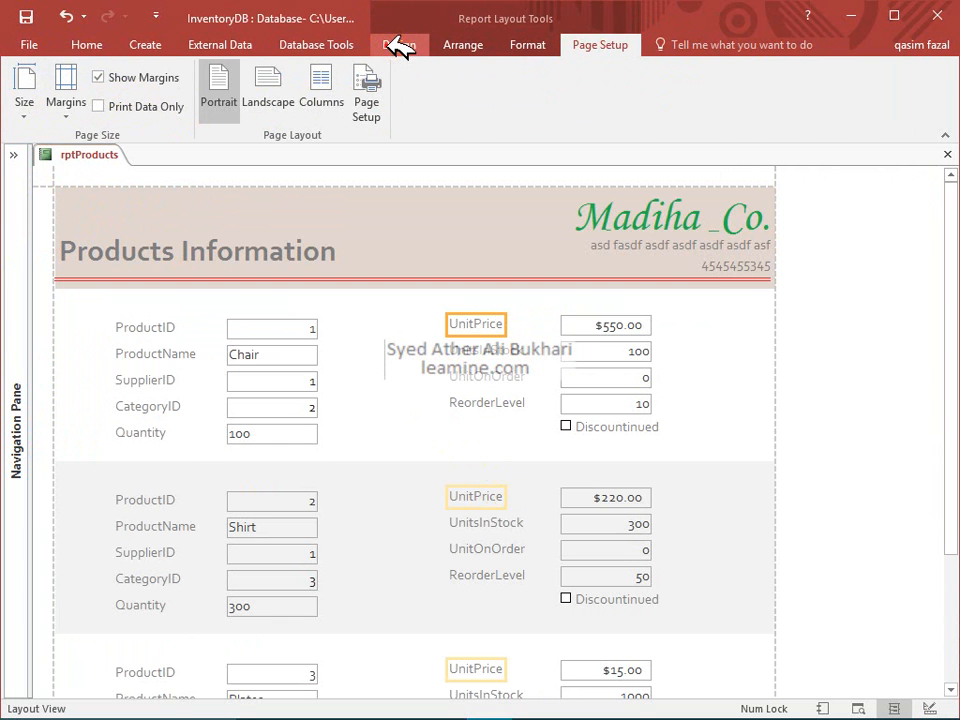
pyautogui.click(399, 45)
pyautogui.click(24, 112)
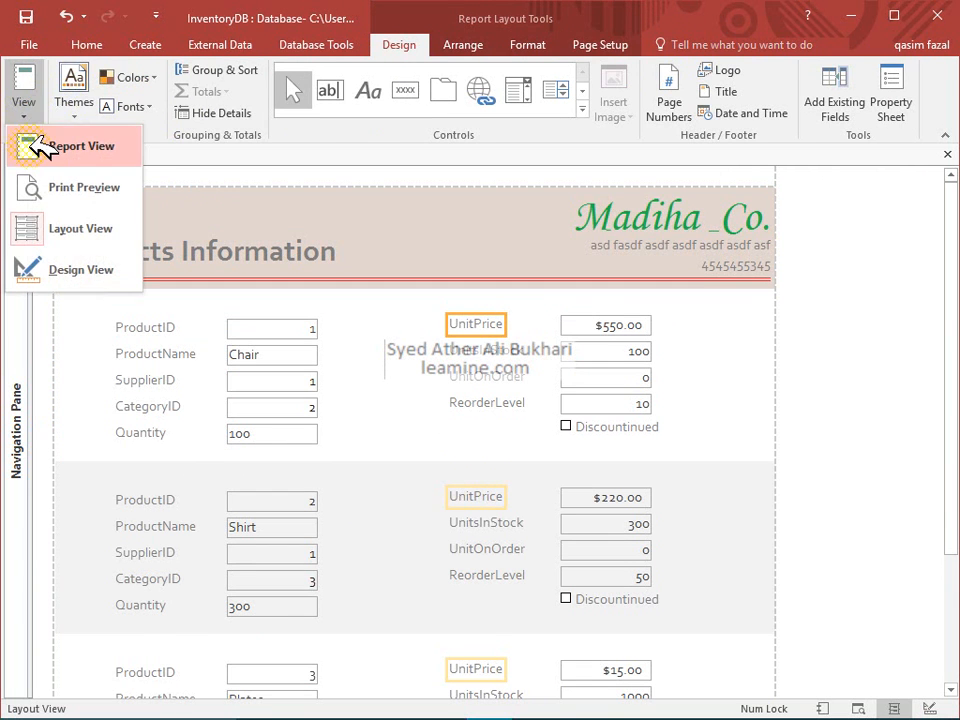
pyautogui.click(36, 147)
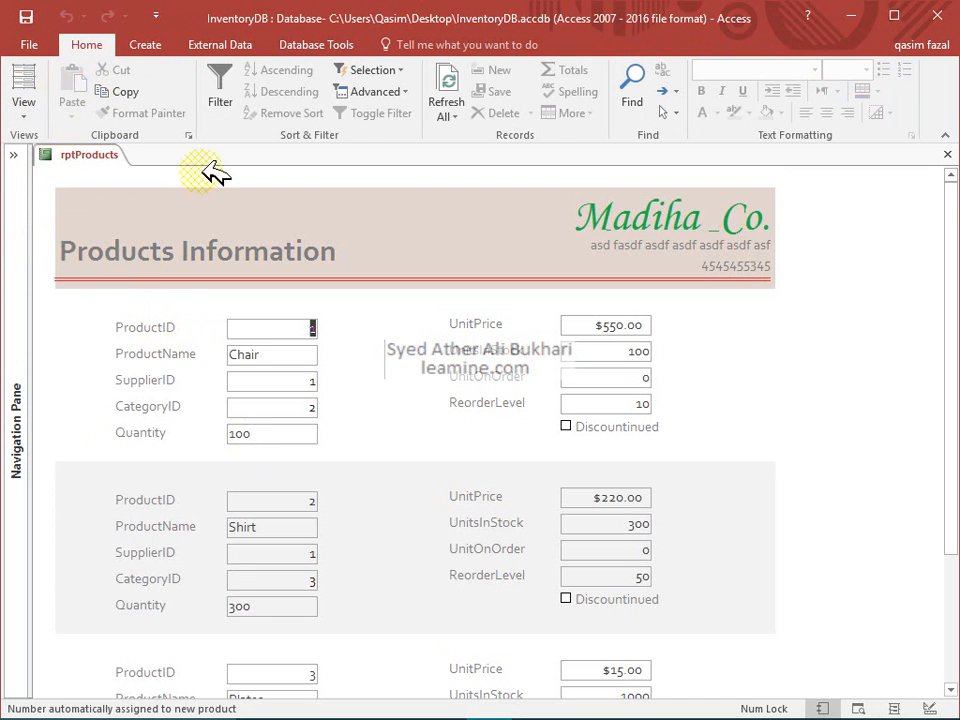
# Examine the report in Print Preview from the company header down to the page number, and close the preview
pyautogui.click(24, 112)
pyautogui.click(42, 185)
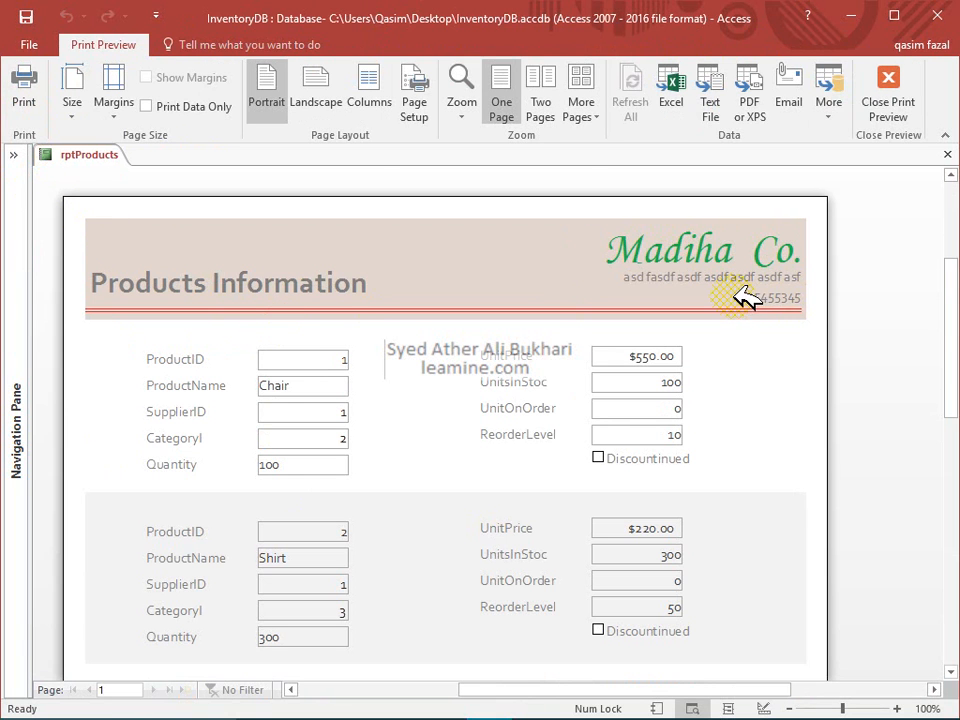
pyautogui.scroll(-1, 731, 318)
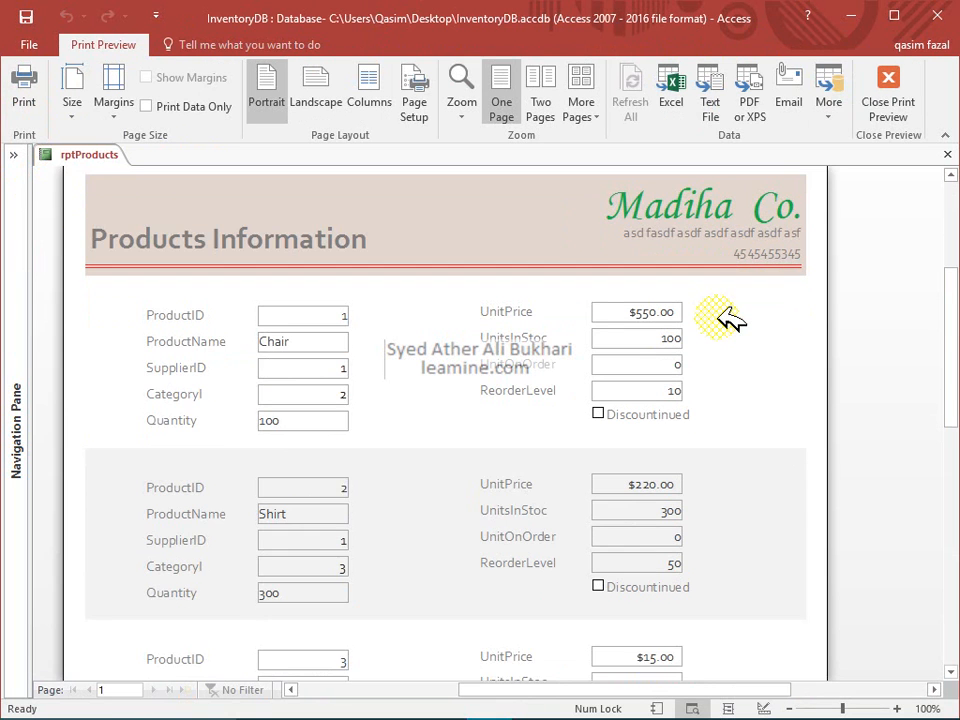
pyautogui.scroll(-5, 731, 318)
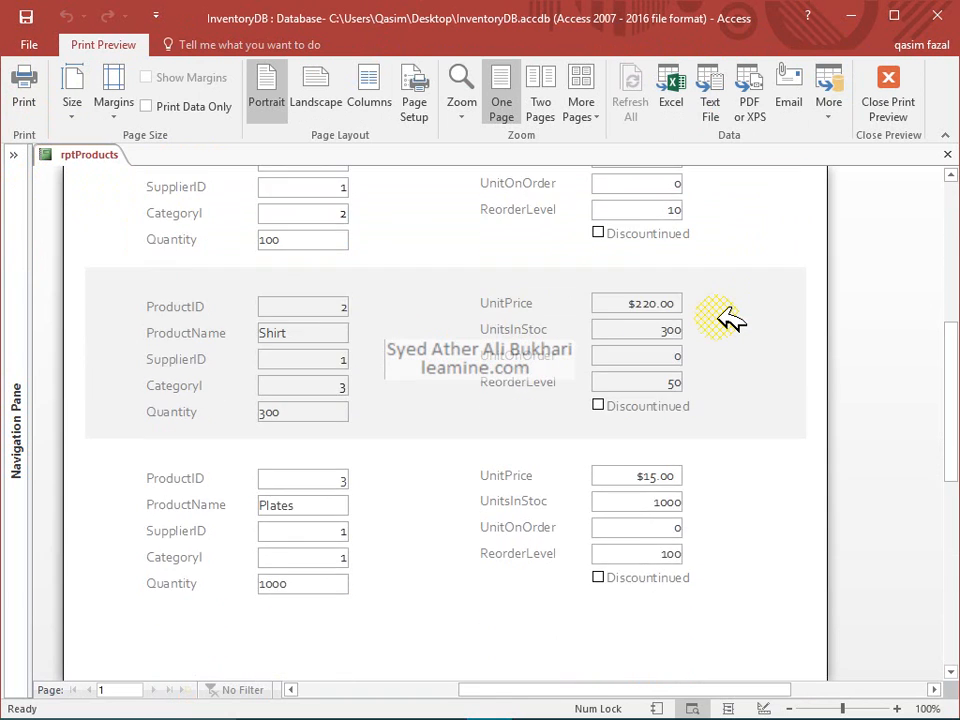
pyautogui.scroll(5, 725, 318)
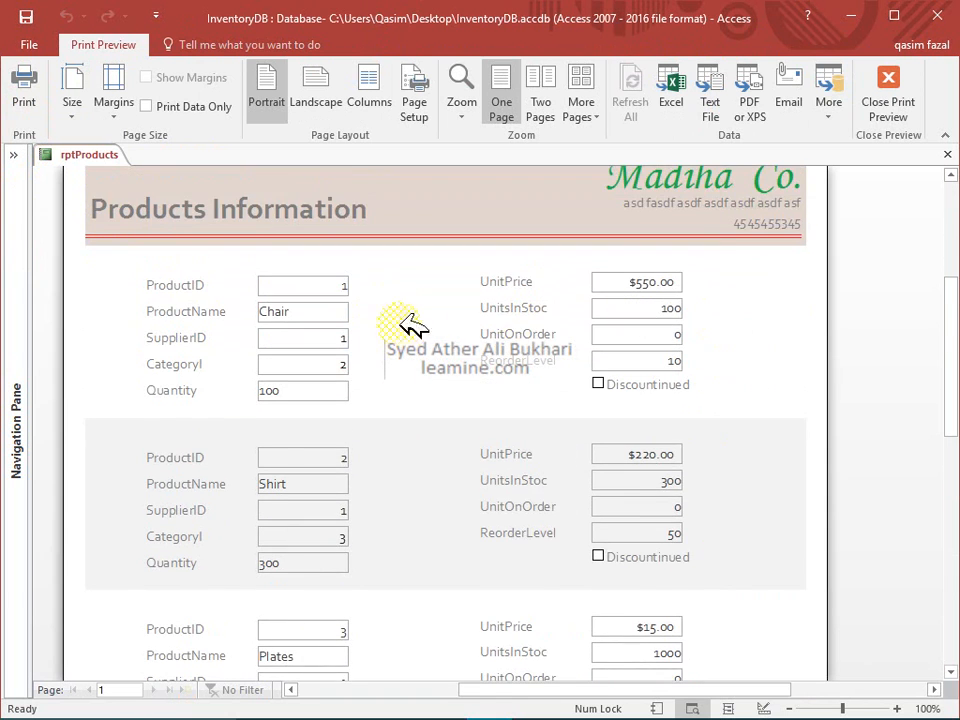
pyautogui.scroll(-1, 495, 364)
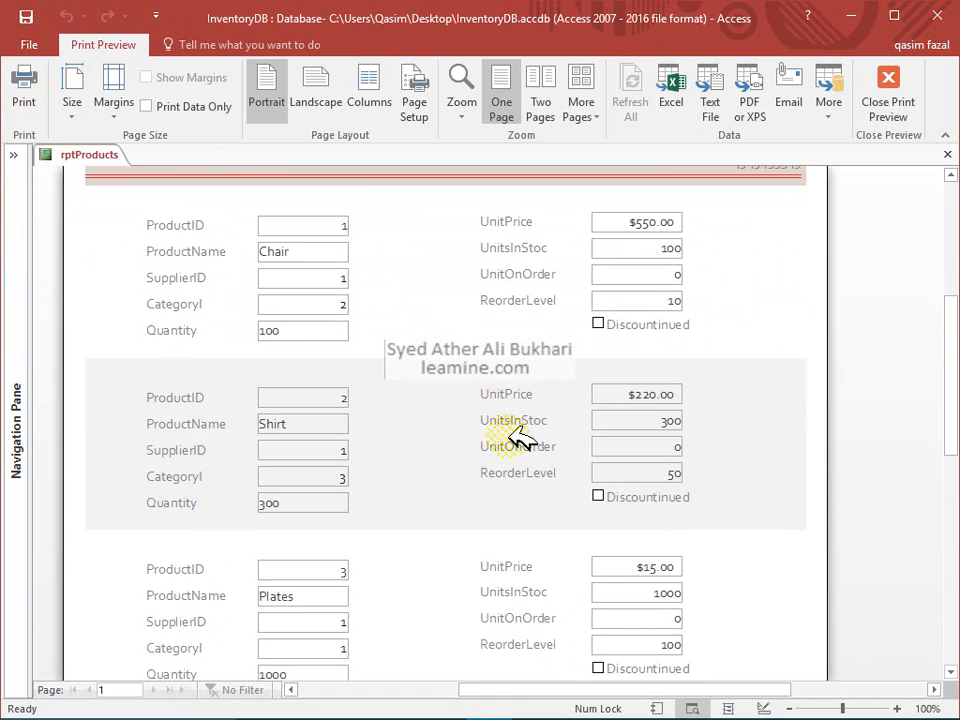
pyautogui.scroll(-3, 540, 527)
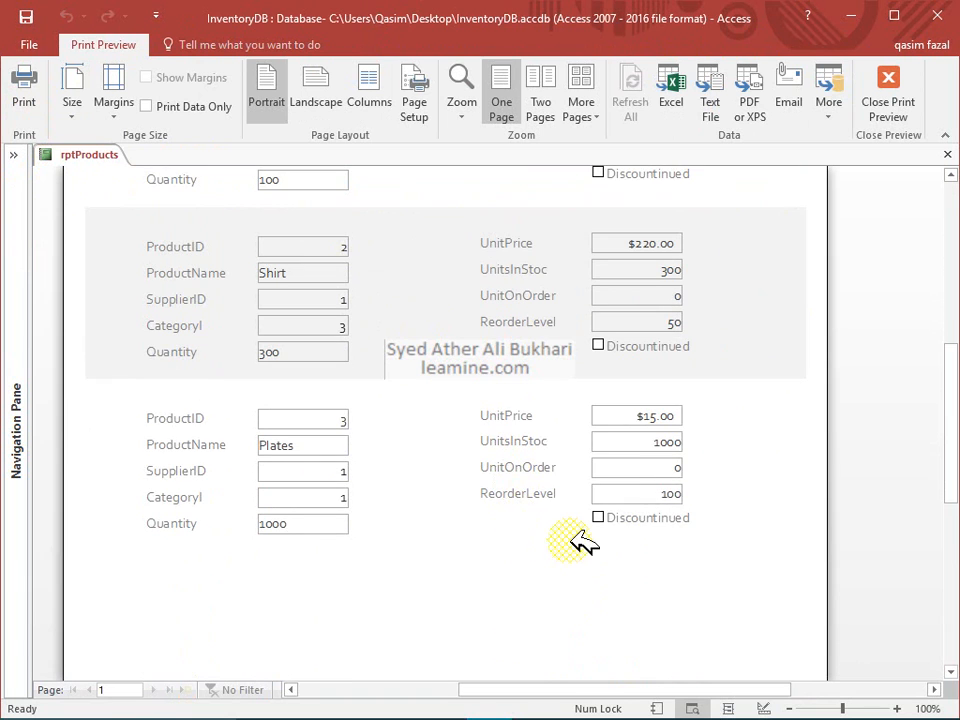
pyautogui.scroll(-6, 578, 537)
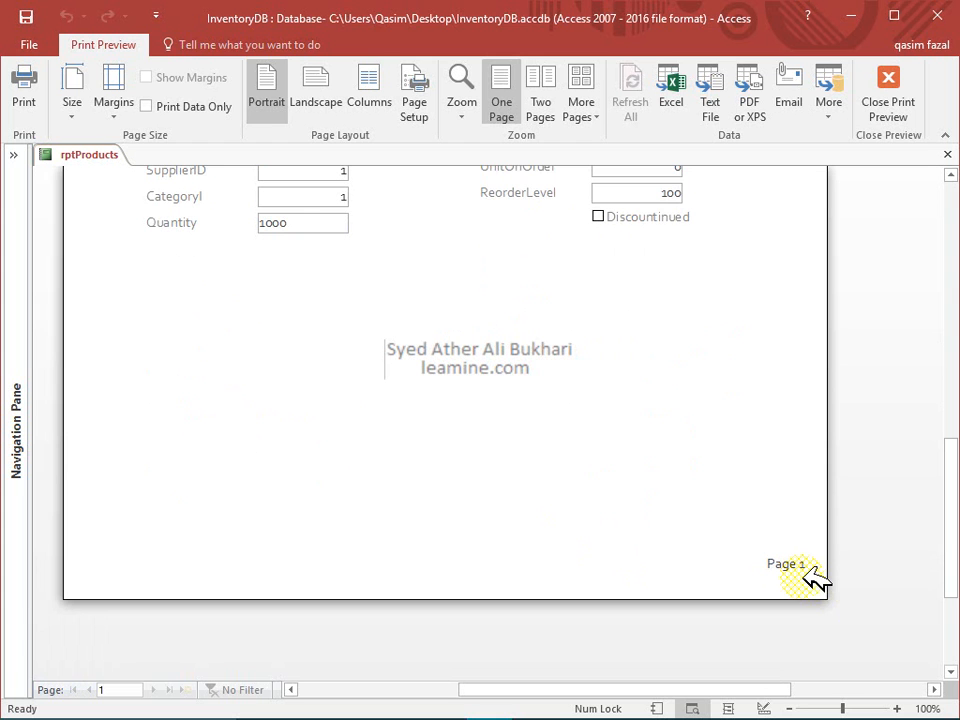
pyautogui.scroll(12, 813, 578)
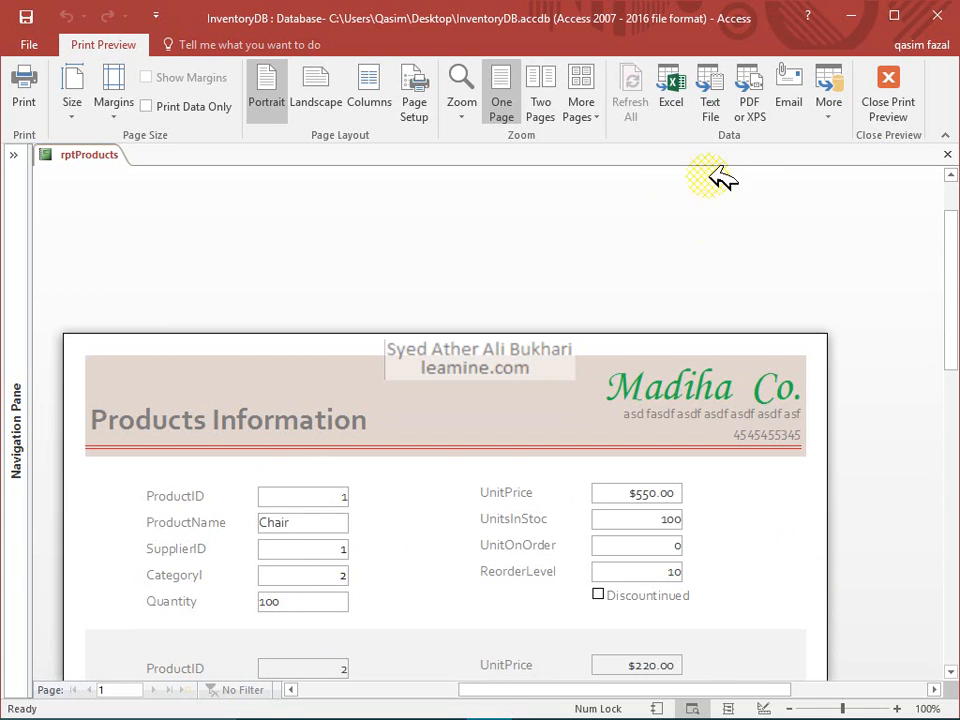
pyautogui.click(895, 90)
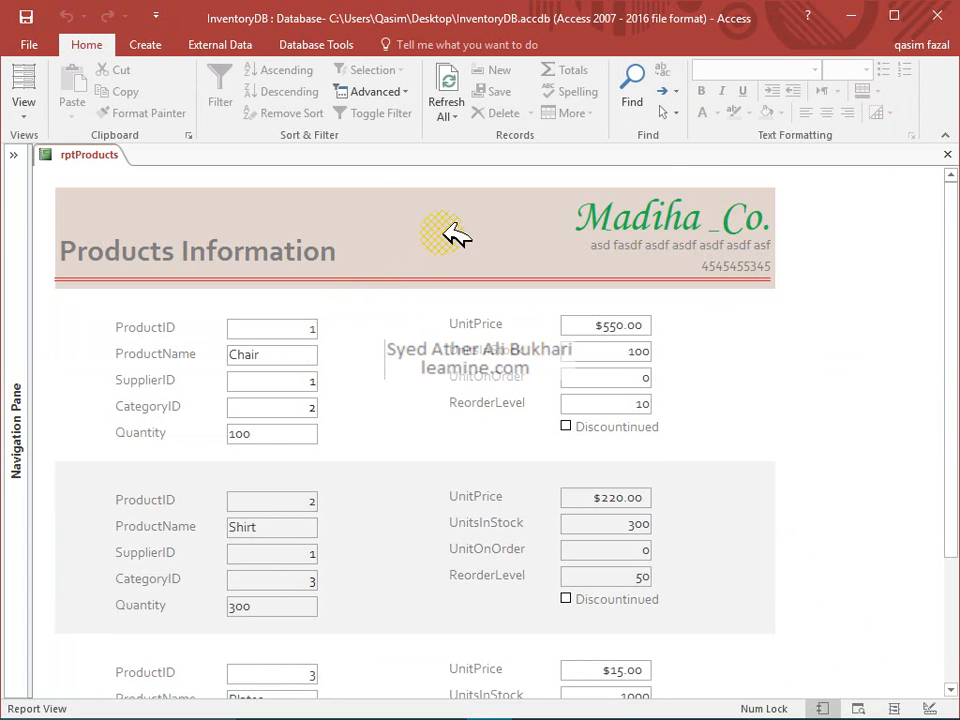
# Close the rptProducts report
pyautogui.click(40, 48)
pyautogui.click(42, 38)
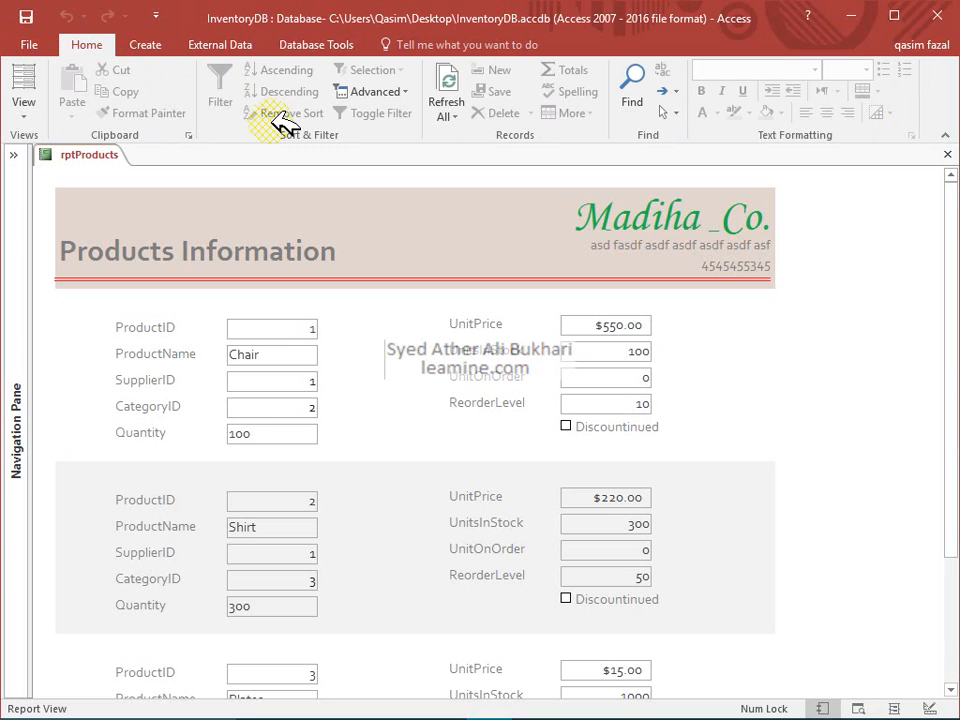
pyautogui.click(145, 44)
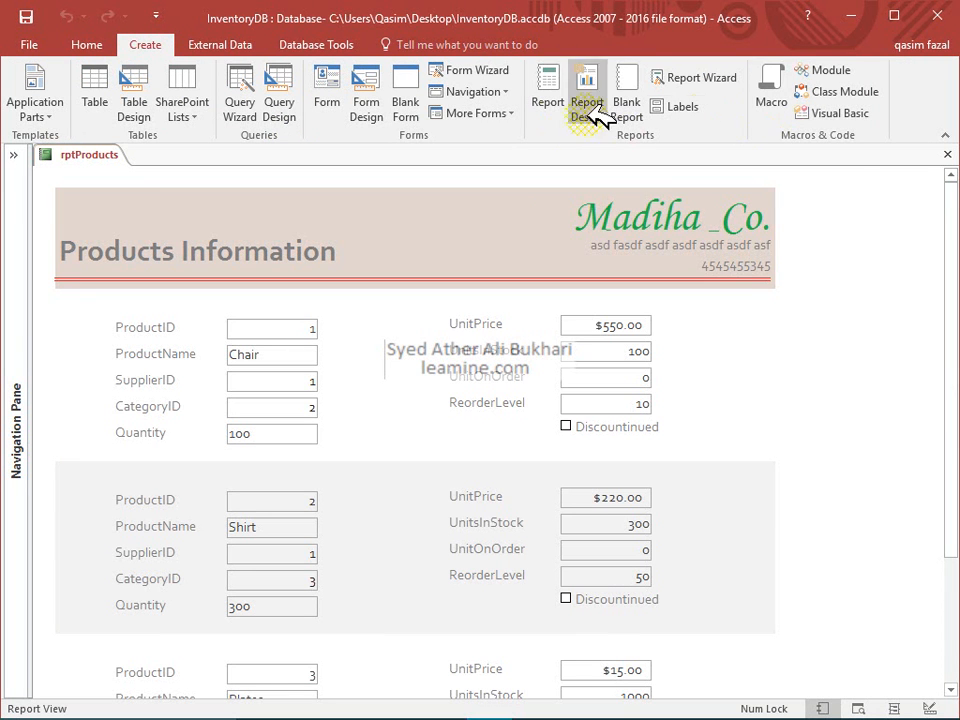
pyautogui.click(947, 154)
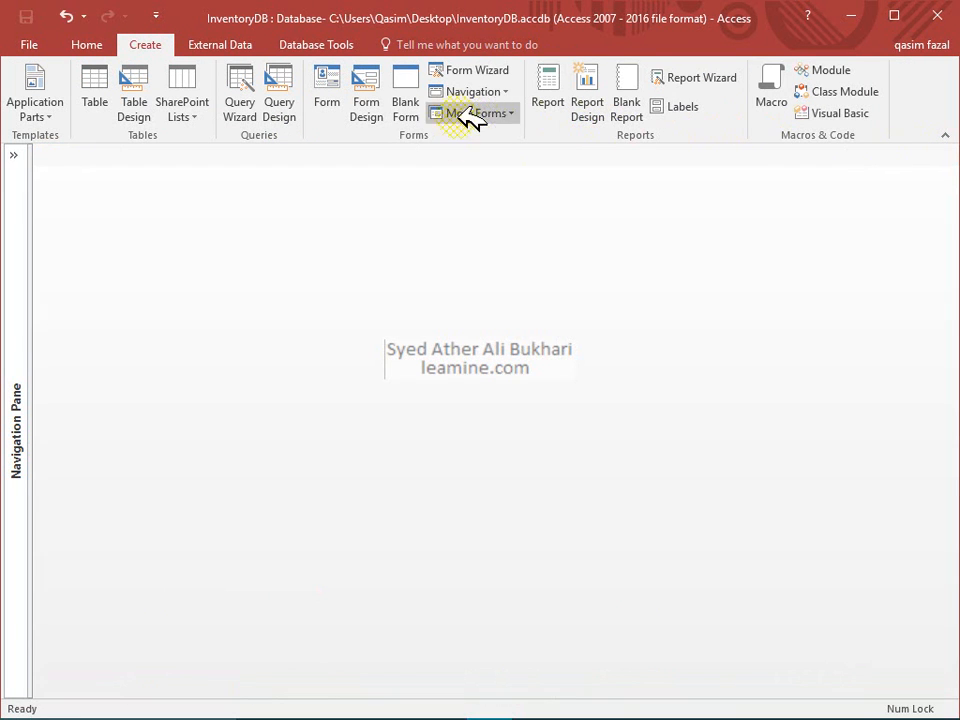
# Start a new report with the Report Wizard, and choose the Employee table as its source
pyautogui.click(690, 79)
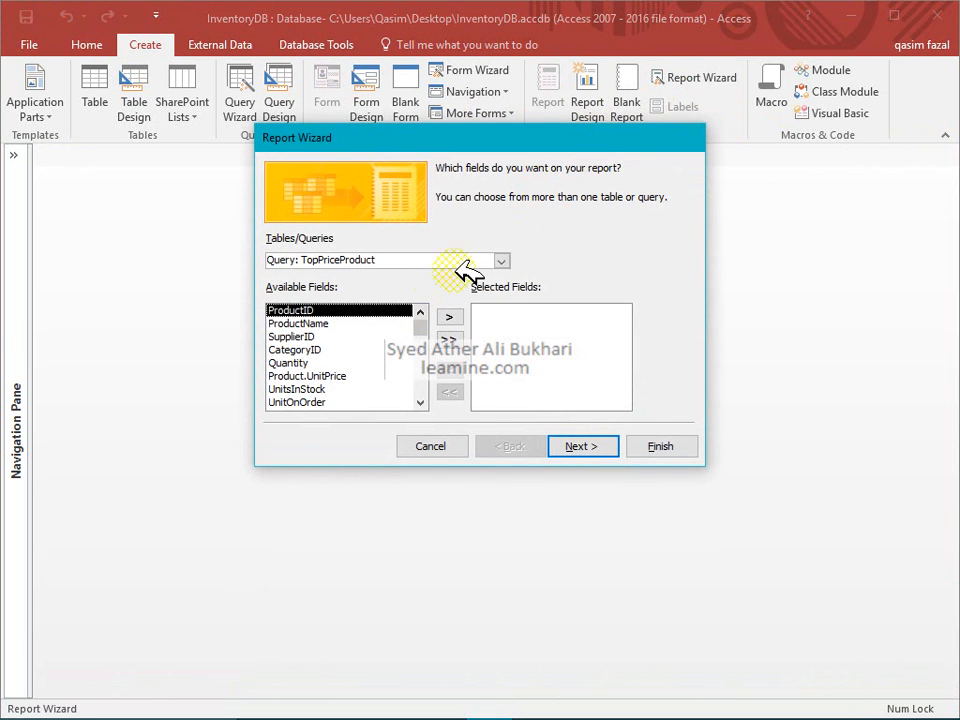
pyautogui.click(501, 260)
pyautogui.click(501, 260)
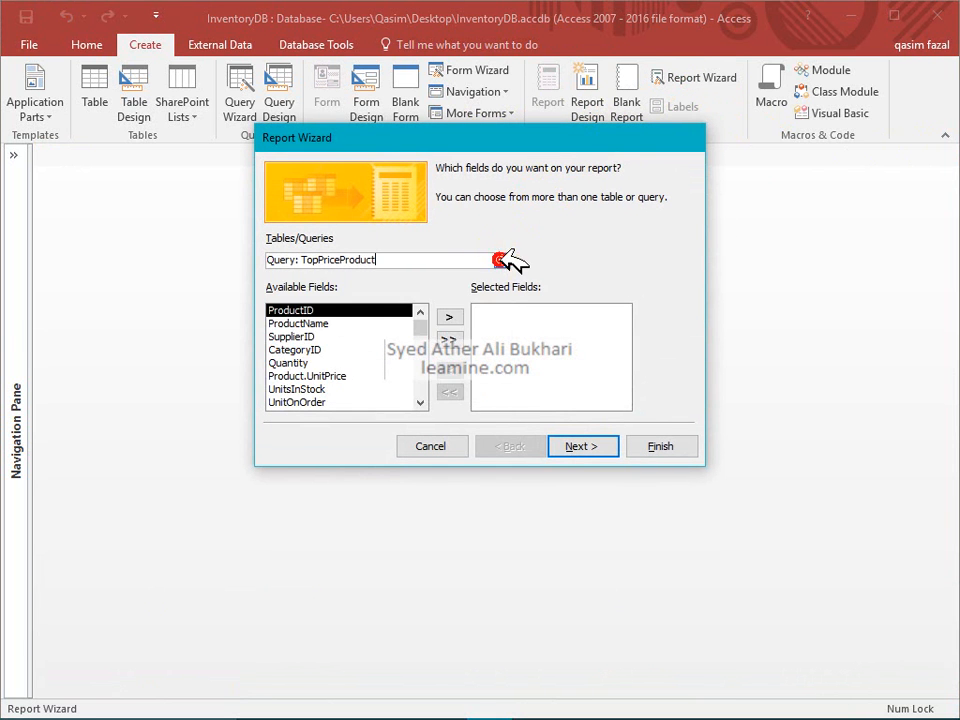
pyautogui.click(375, 336)
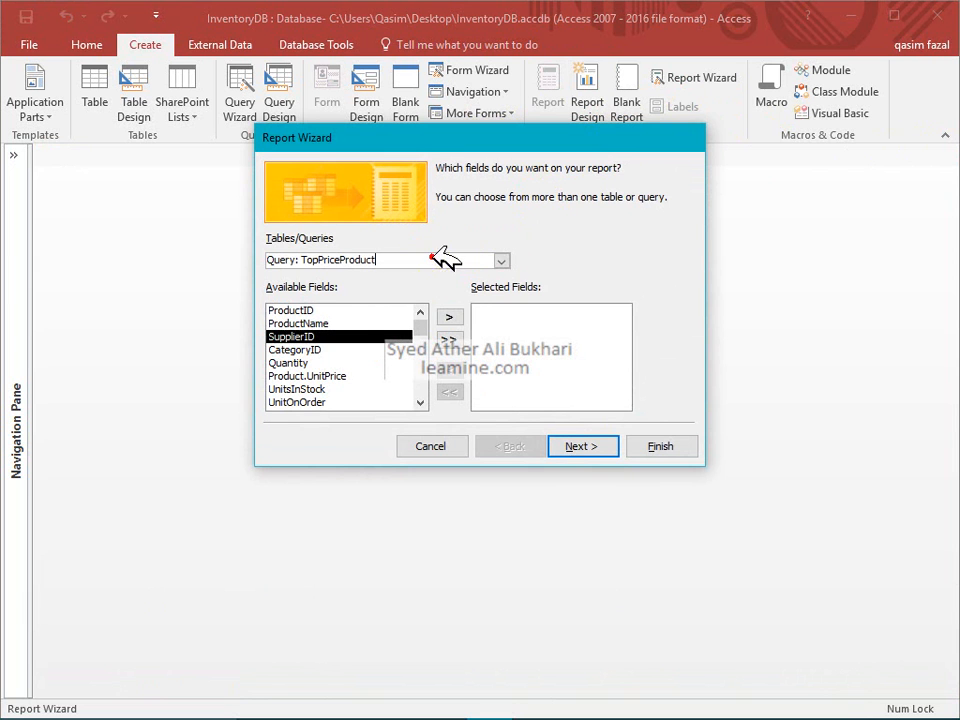
pyautogui.click(501, 260)
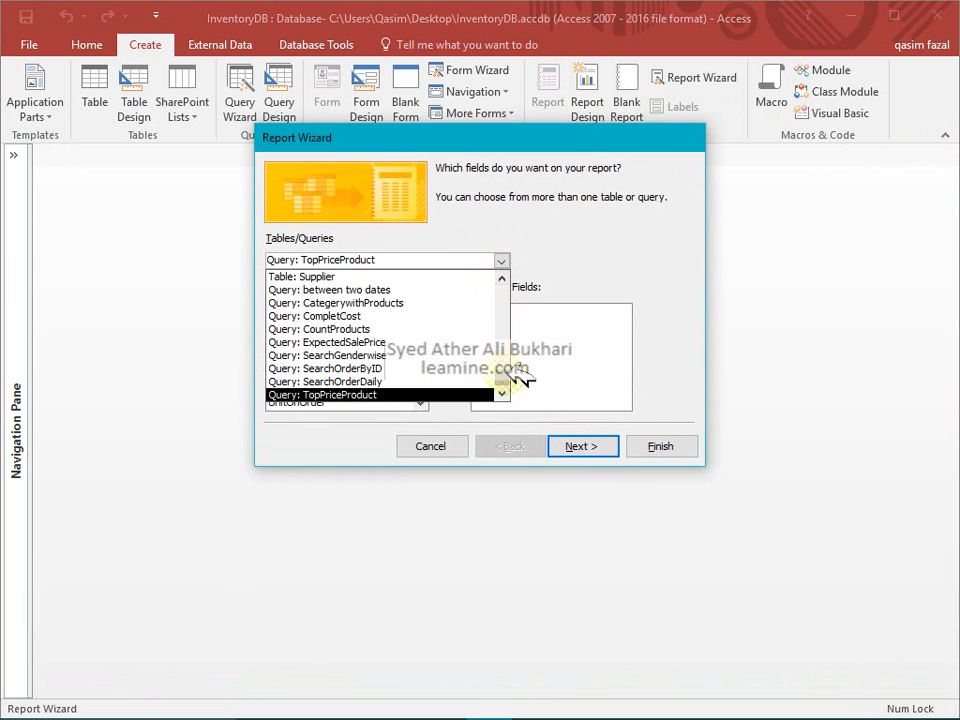
pyautogui.moveTo(505, 376); pyautogui.dragTo(510, 286)
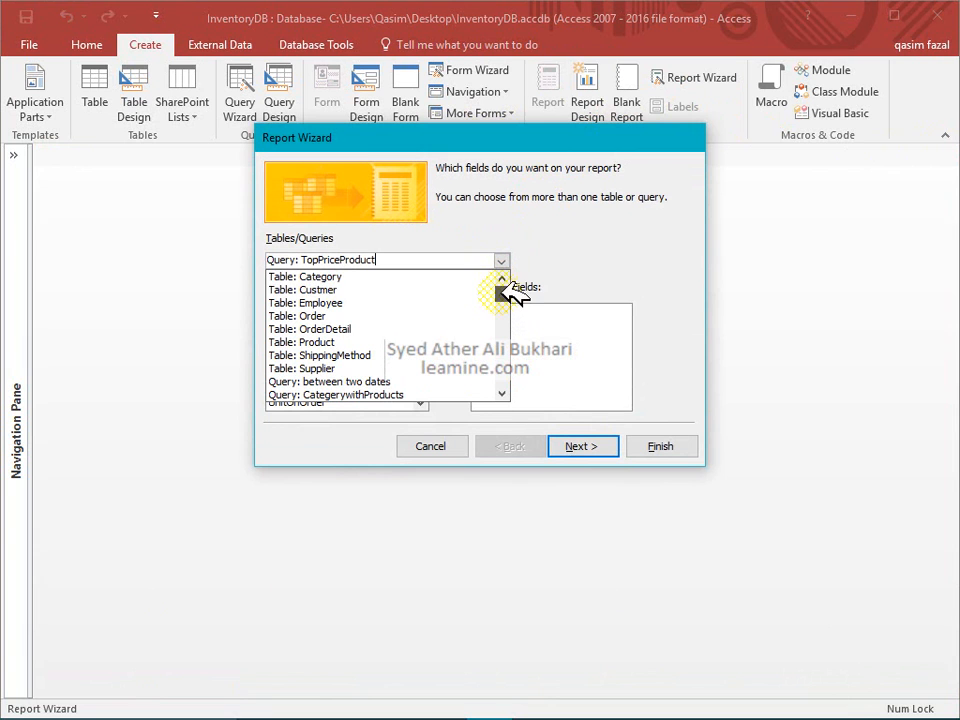
pyautogui.click(460, 302)
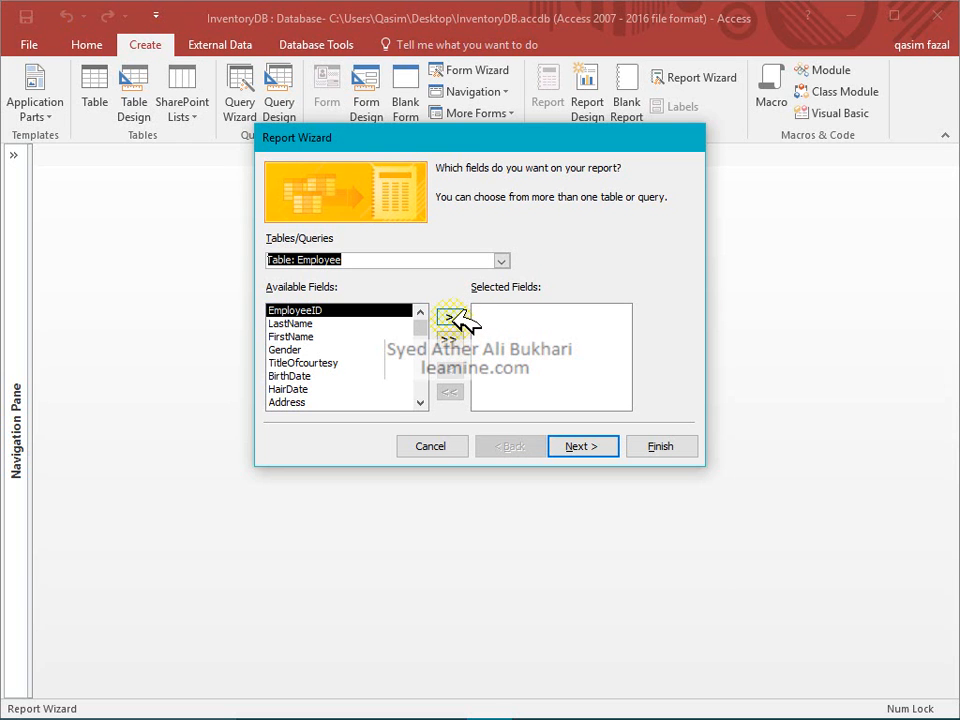
# Add the EmployeeID, LastName, FirstName, Gender and HairDate fields to the report
pyautogui.click(449, 316)
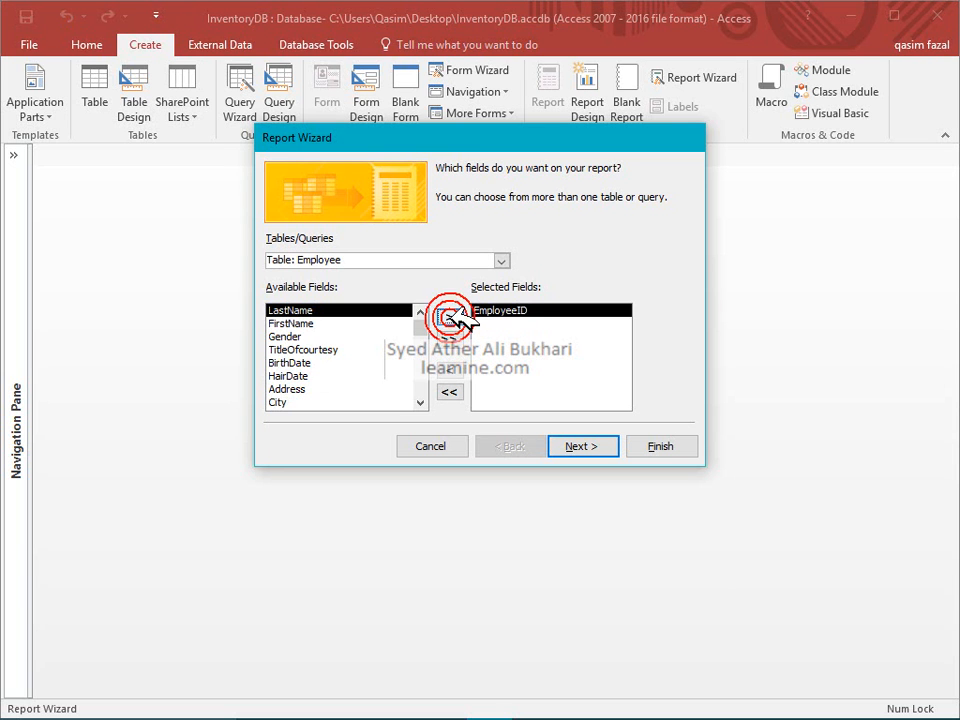
pyautogui.click(449, 316)
pyautogui.click(449, 316)
pyautogui.click(449, 316)
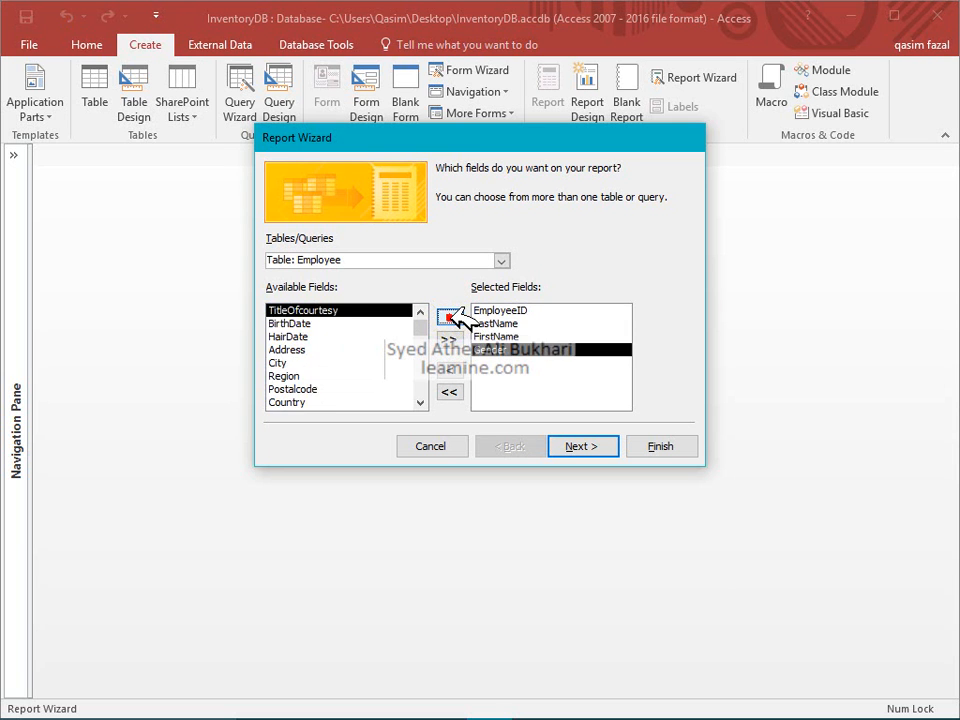
pyautogui.click(388, 336)
pyautogui.click(449, 316)
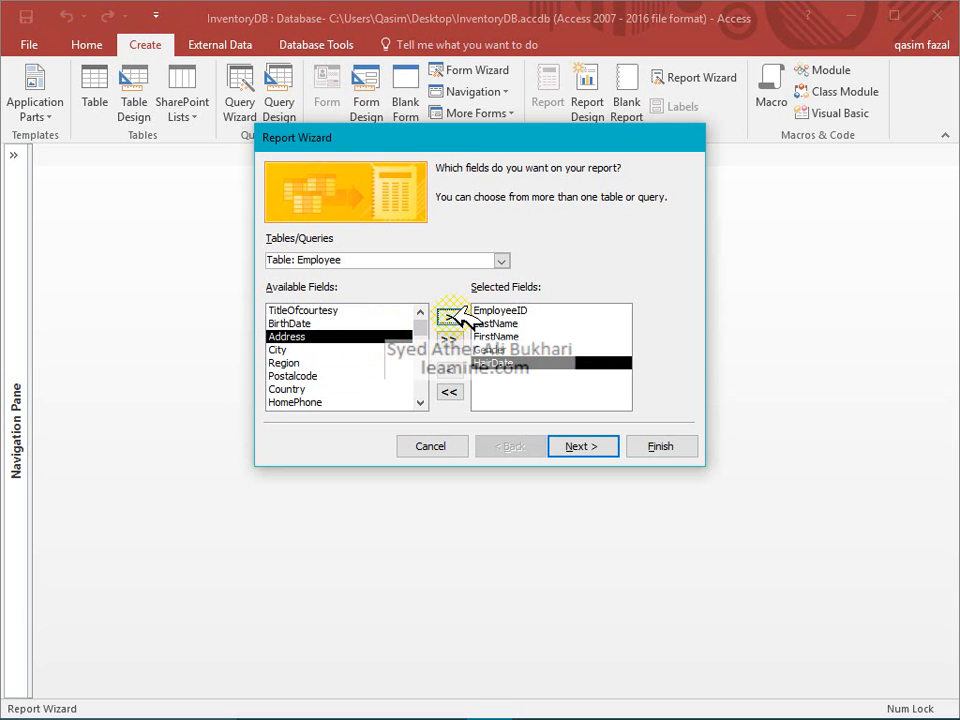
# Add the HomePhone field to the report, and proceed to the grouping levels
pyautogui.click(421, 403)
pyautogui.click(404, 389)
pyautogui.click(449, 317)
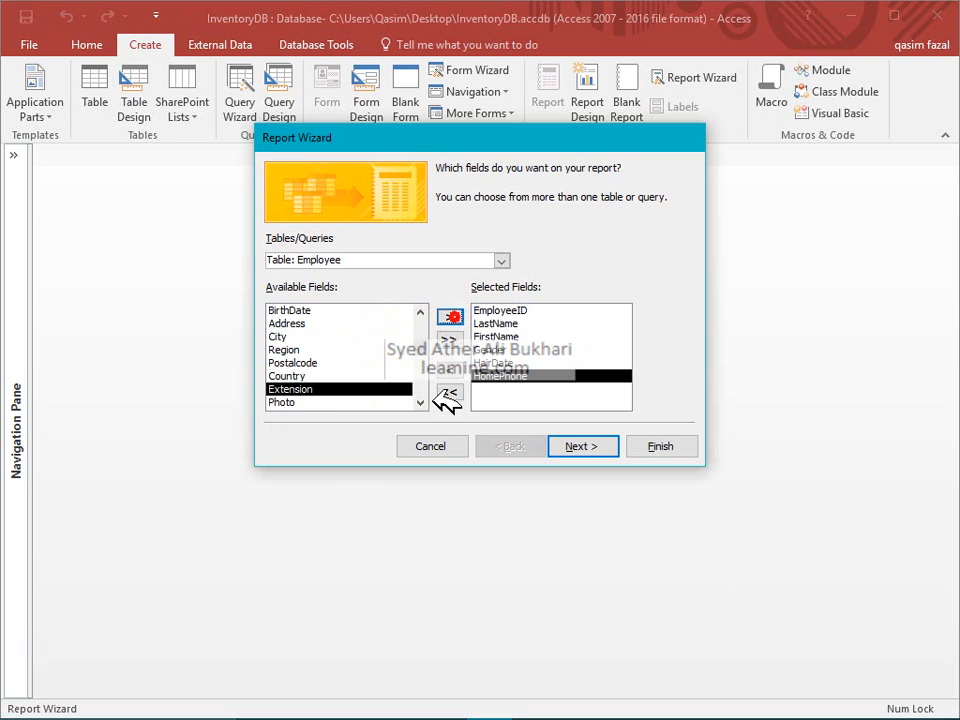
pyautogui.click(421, 403)
pyautogui.click(421, 403)
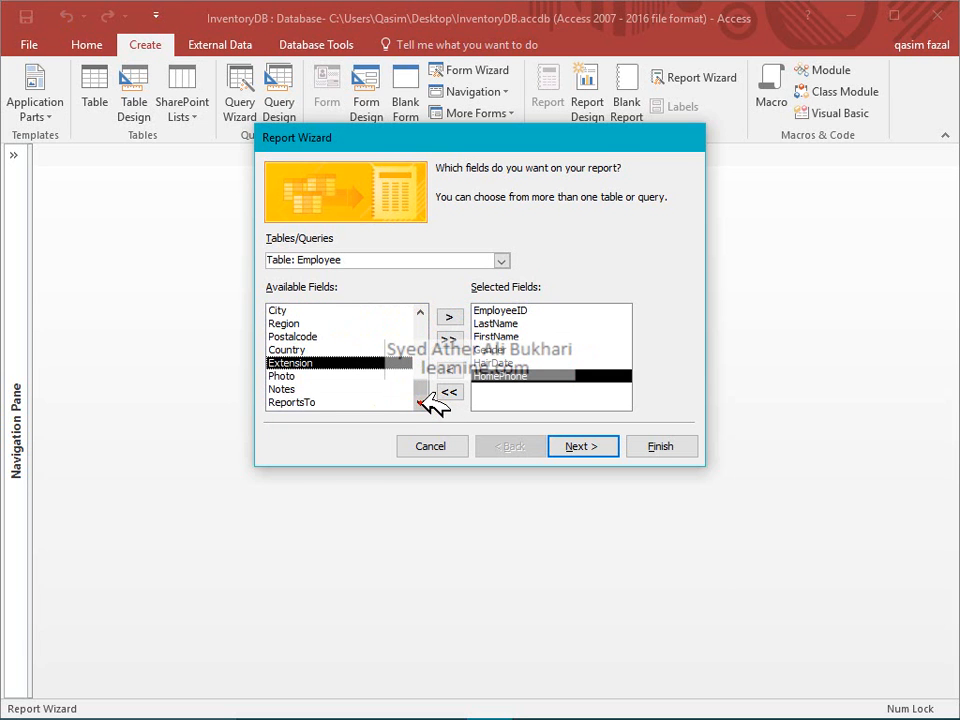
pyautogui.click(345, 376)
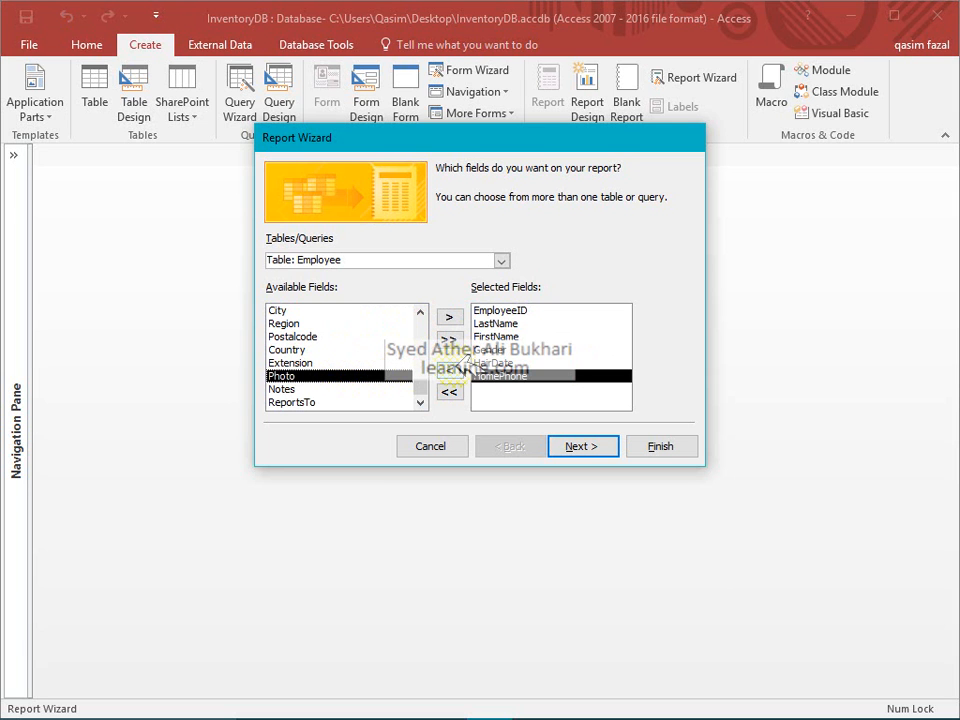
pyautogui.click(572, 448)
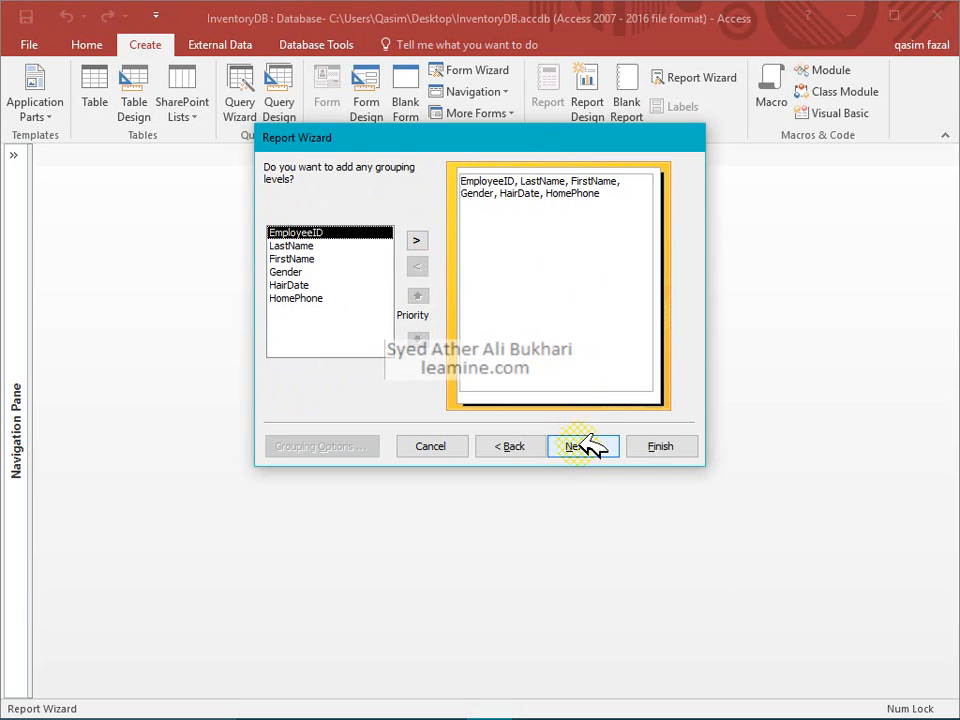
# Try grouping the employee report by Gender and HairDate, and remove the grouping levels
pyautogui.click(578, 447)
pyautogui.click(512, 448)
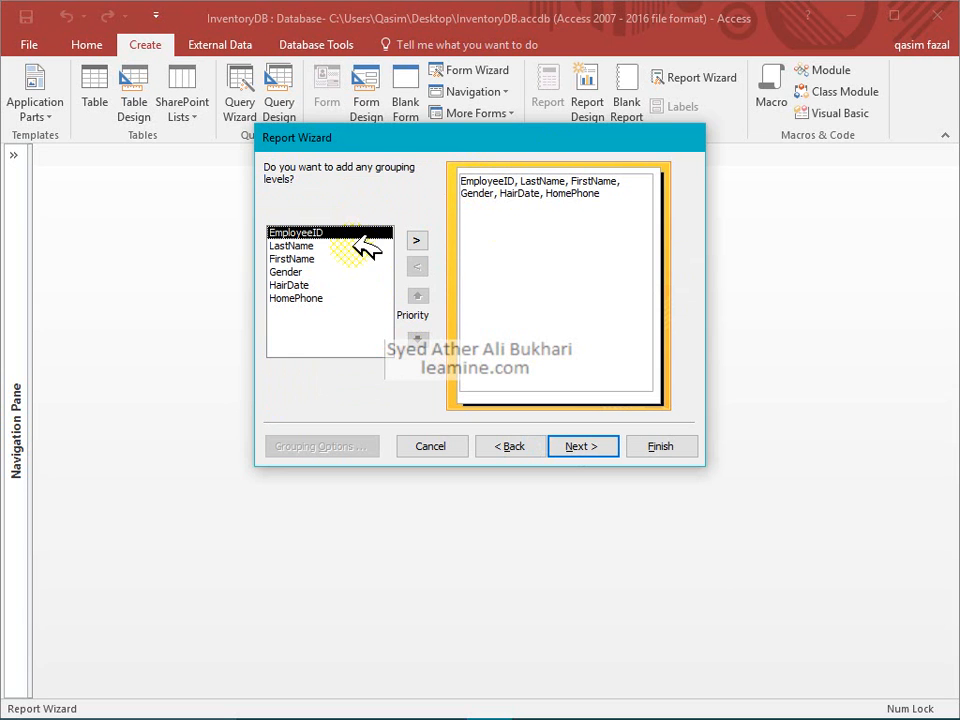
pyautogui.click(321, 271)
pyautogui.click(417, 240)
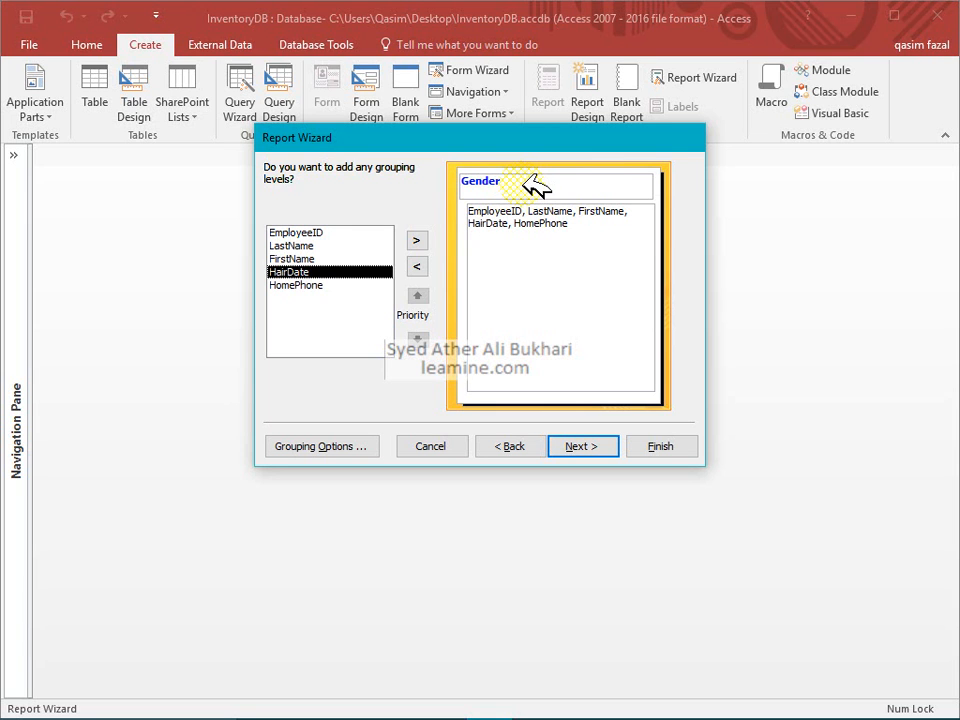
pyautogui.click(416, 240)
pyautogui.click(417, 266)
pyautogui.click(417, 266)
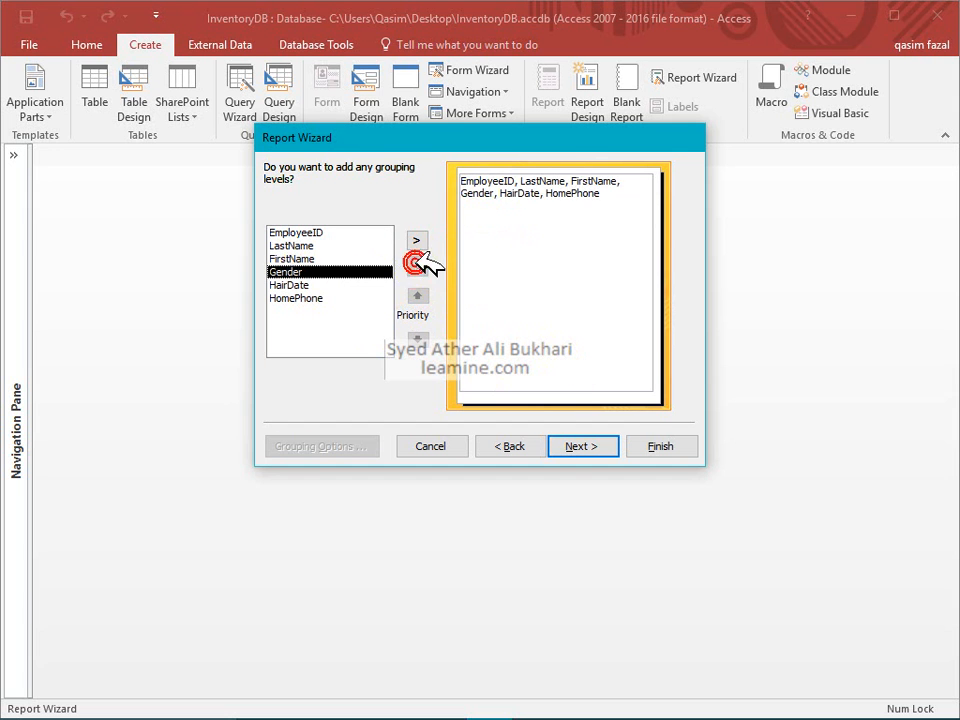
# Continue without grouping, and sort the employee records by EmployeeID in ascending order
pyautogui.click(608, 444)
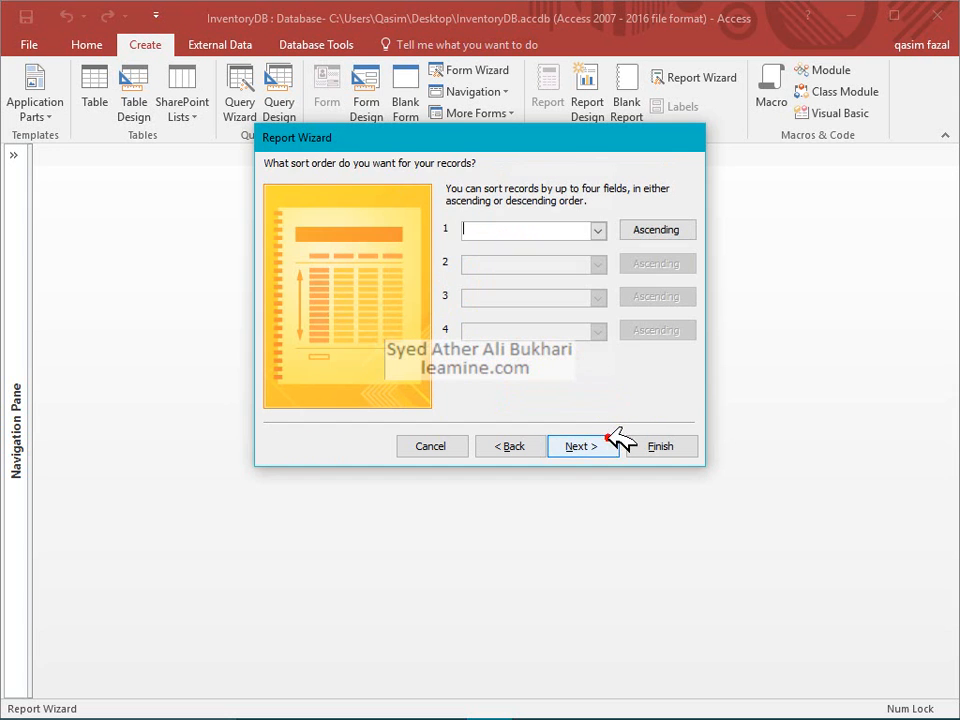
pyautogui.click(597, 229)
pyautogui.click(597, 229)
pyautogui.click(597, 229)
pyautogui.click(655, 229)
pyautogui.click(640, 229)
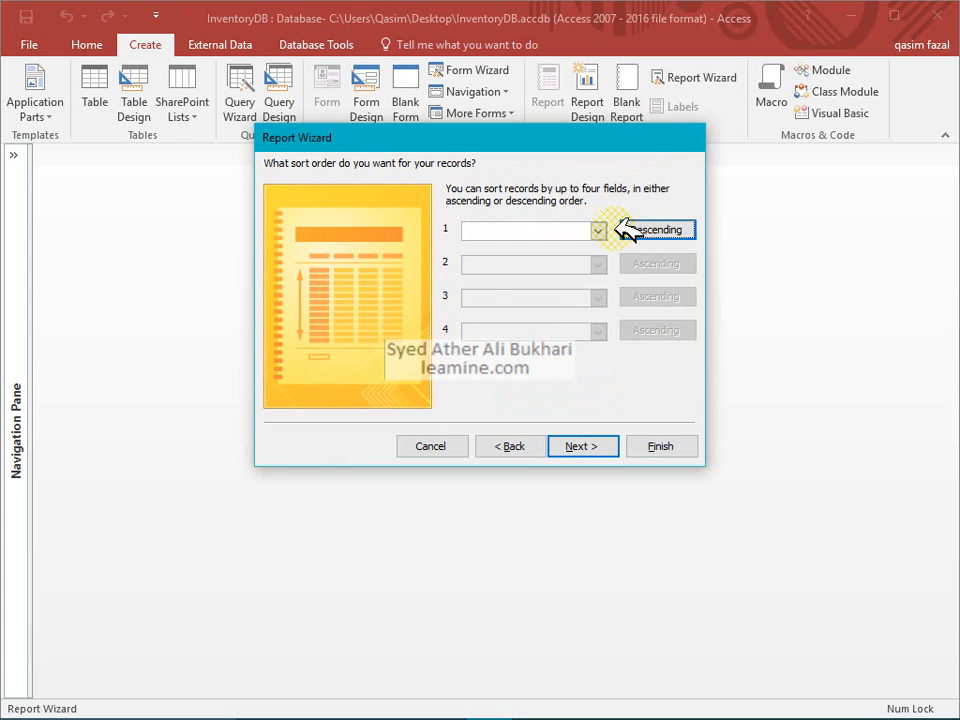
pyautogui.click(596, 229)
pyautogui.click(660, 229)
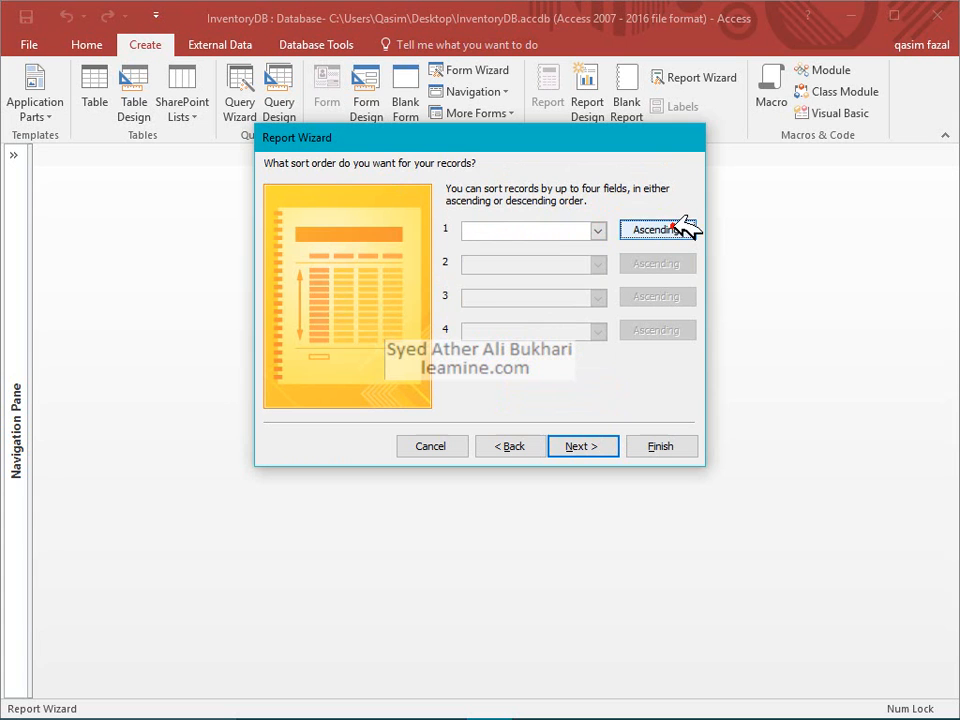
pyautogui.click(597, 229)
pyautogui.click(580, 262)
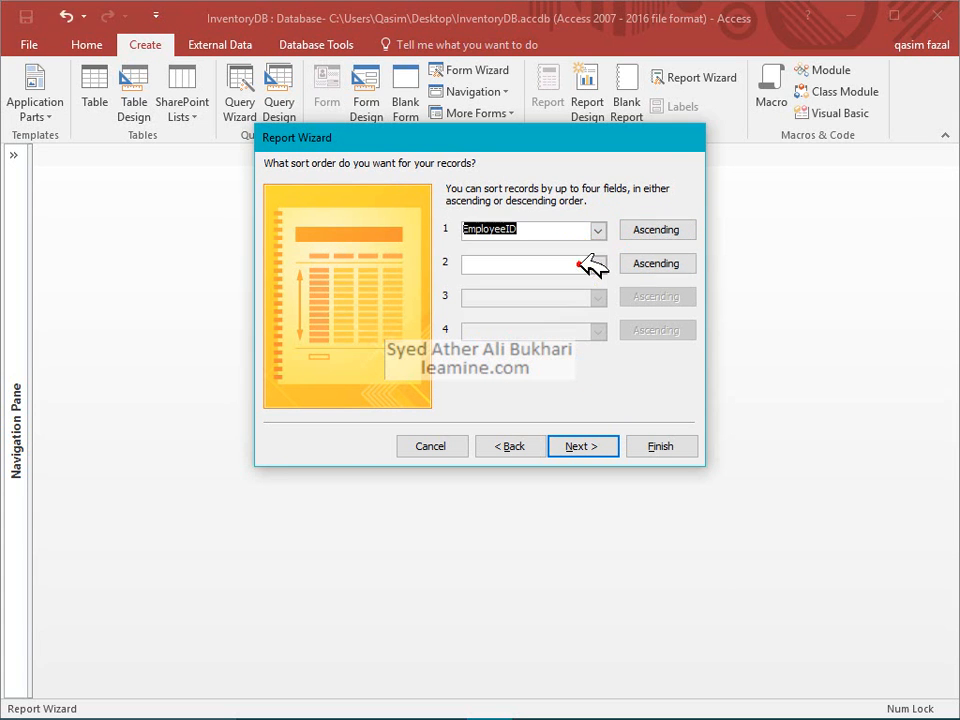
# Choose the Tabular layout in Portrait orientation, and turn off adjusting the field width so all fields fit on a page
pyautogui.click(585, 446)
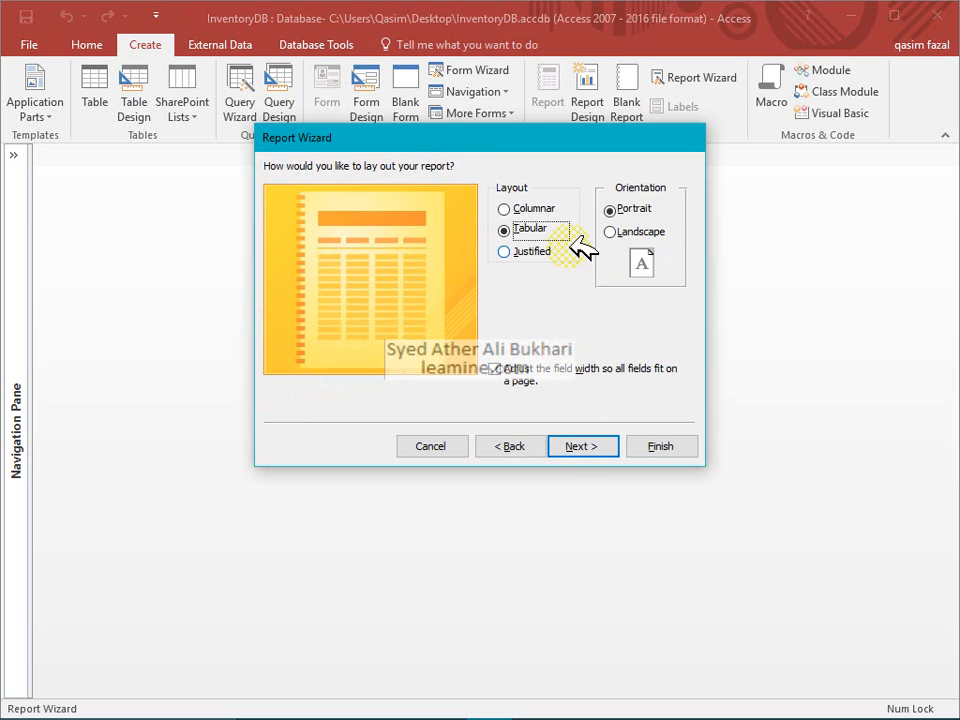
pyautogui.click(556, 208)
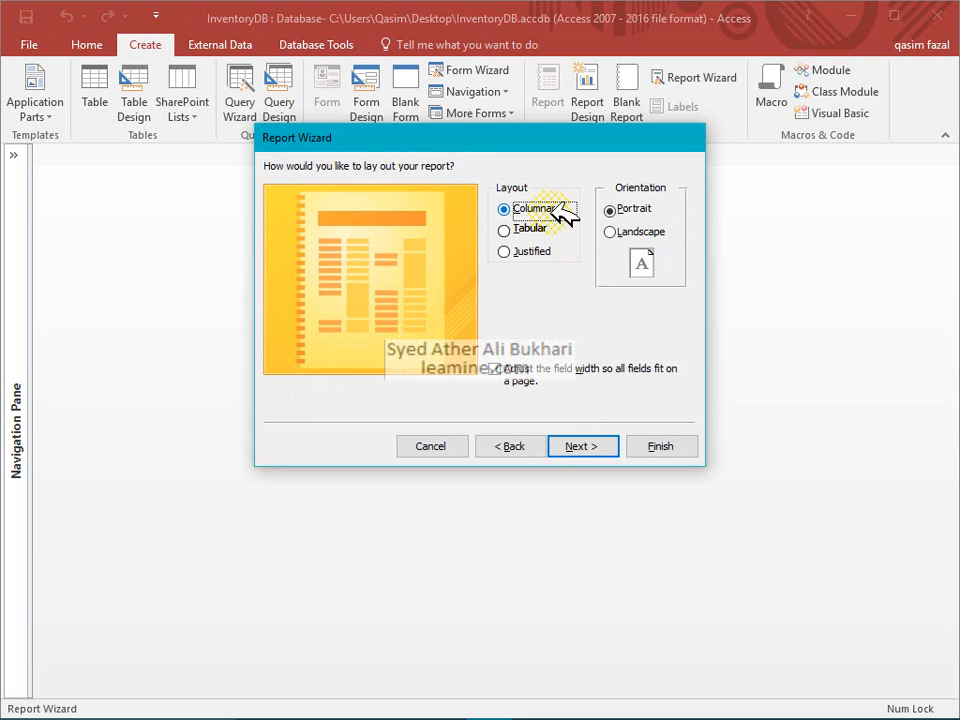
pyautogui.click(548, 229)
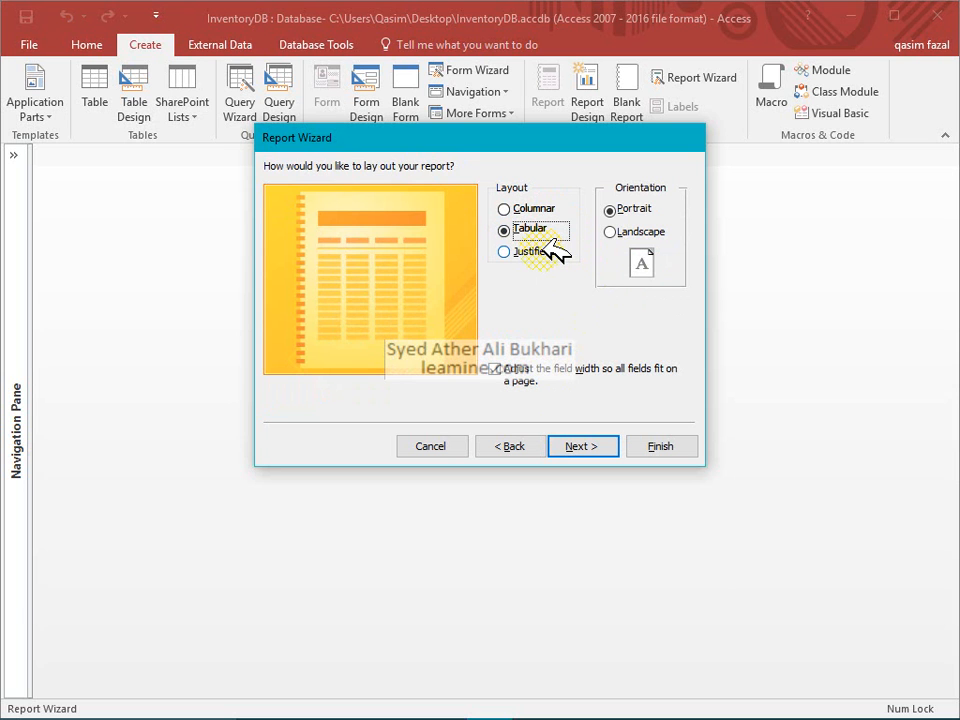
pyautogui.click(545, 251)
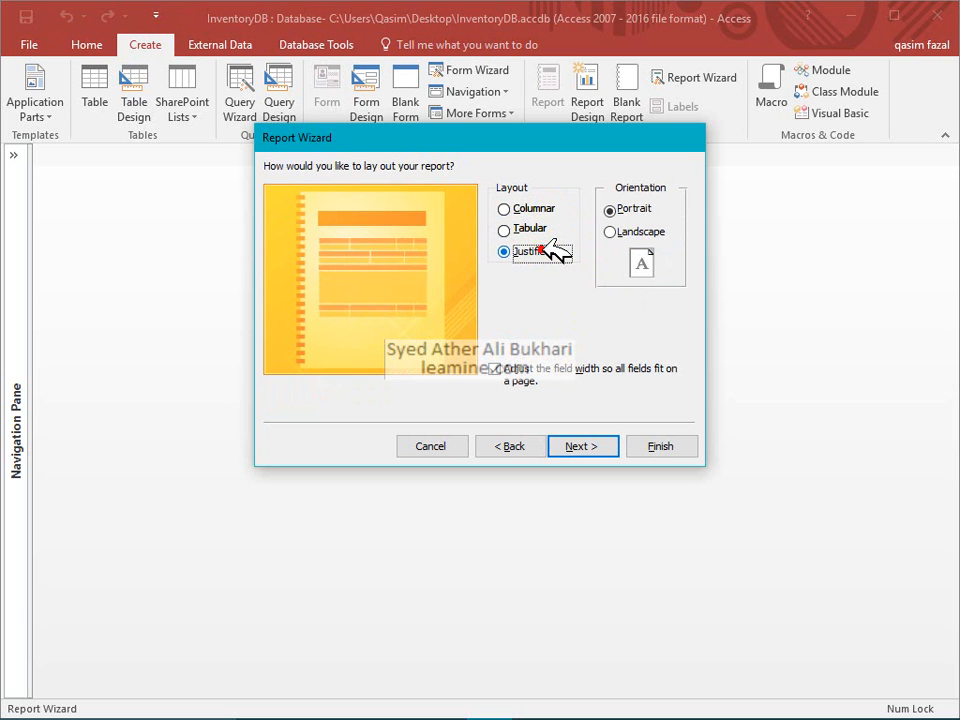
pyautogui.click(540, 228)
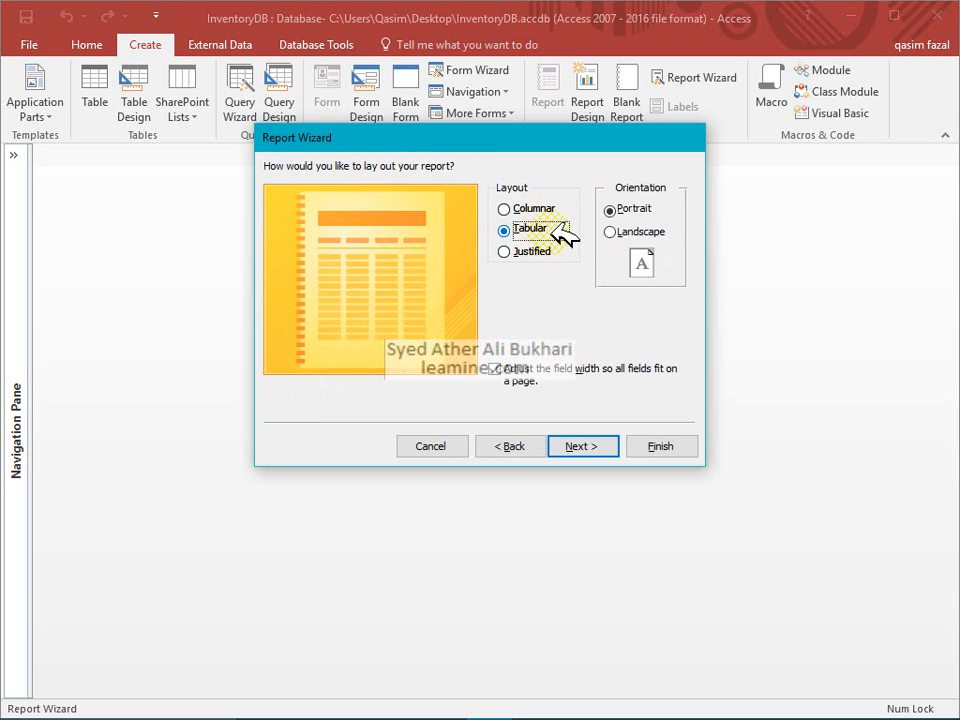
pyautogui.click(628, 233)
pyautogui.click(627, 209)
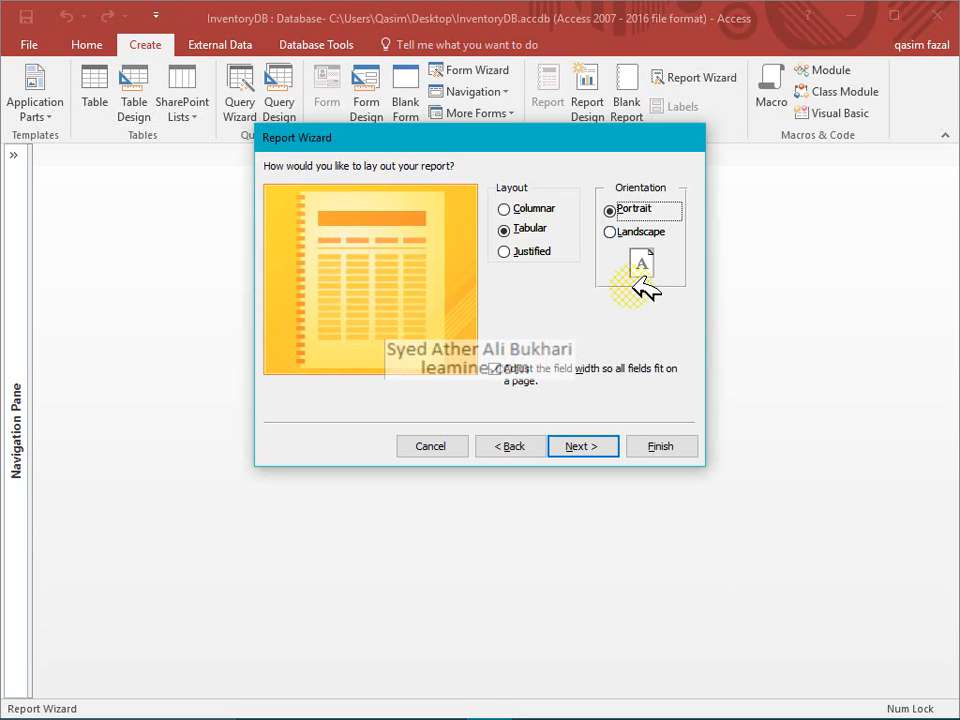
pyautogui.click(547, 380)
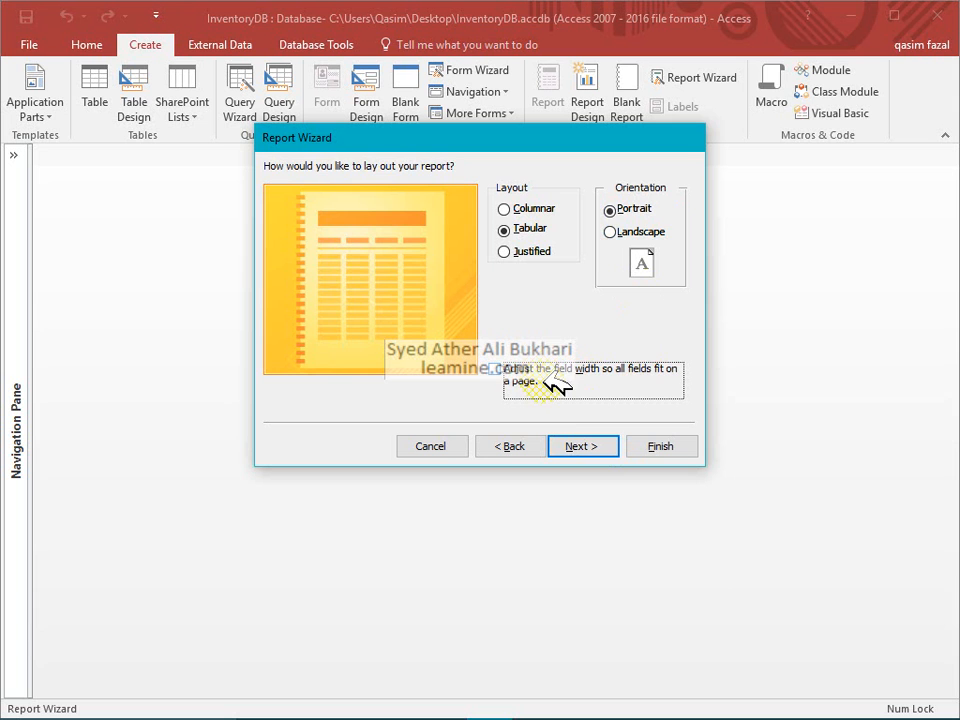
pyautogui.click(575, 446)
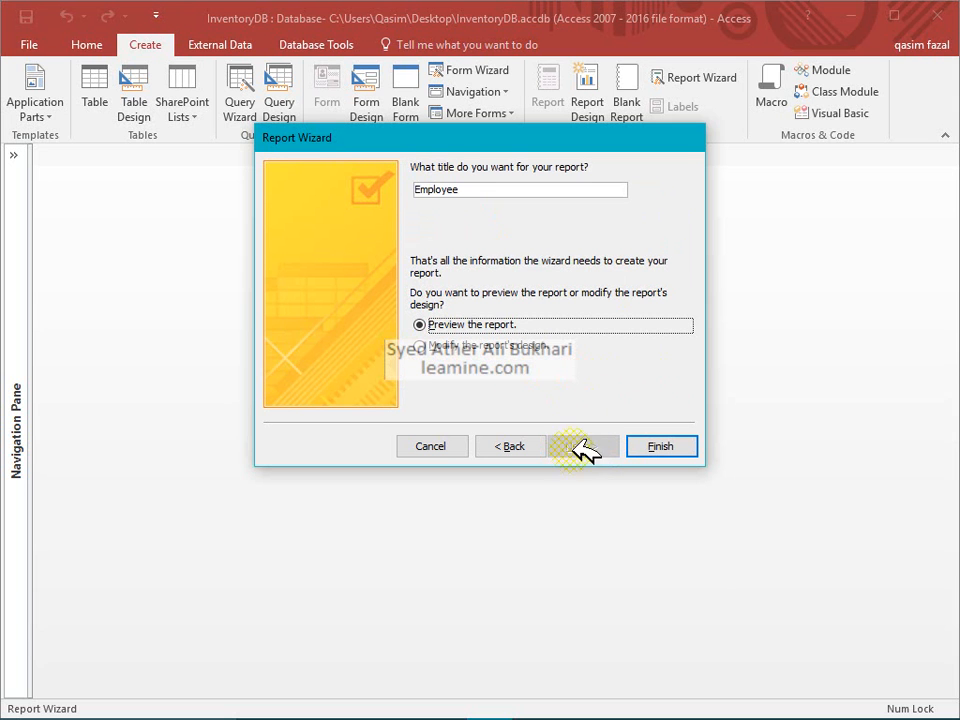
# Title the report RptEmployee and finish the wizard with the option to preview the report
pyautogui.click(494, 189)
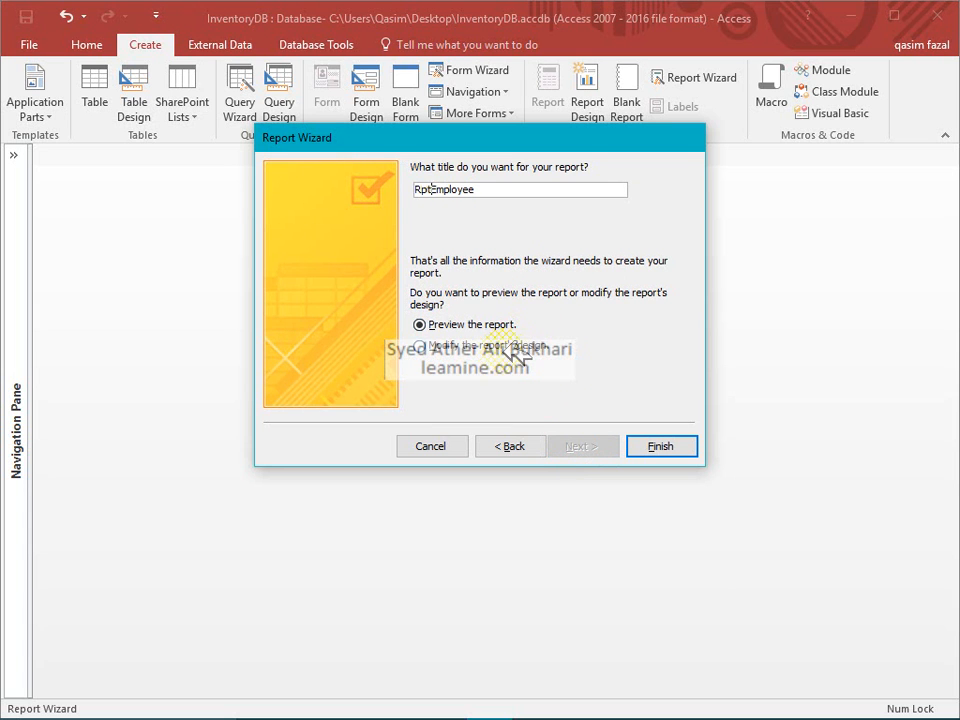
pyautogui.click(533, 348)
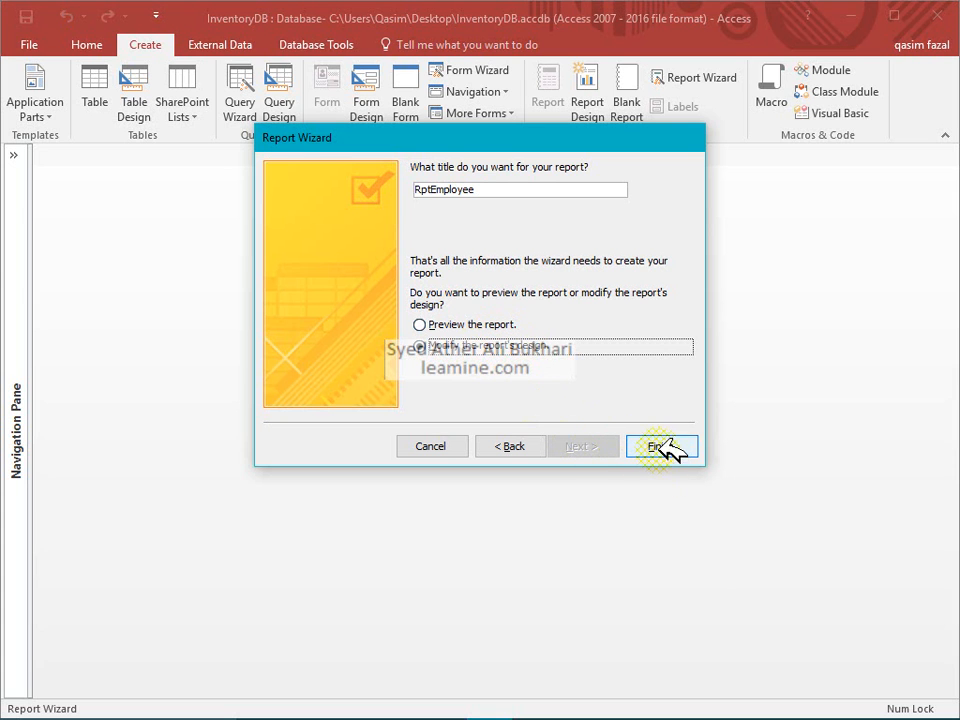
pyautogui.click(438, 322)
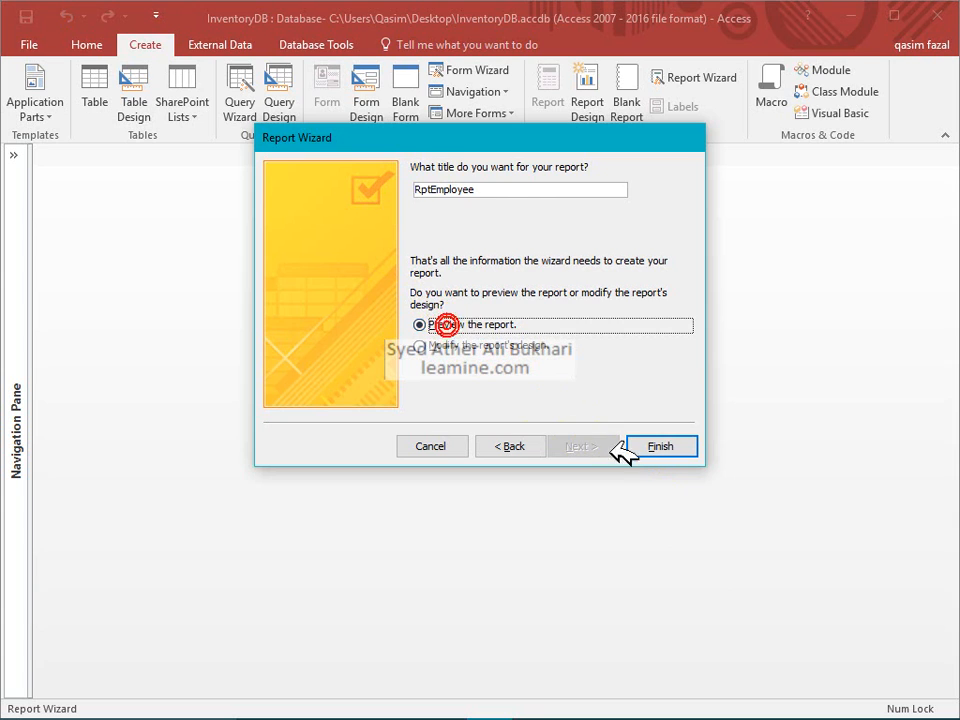
pyautogui.click(650, 449)
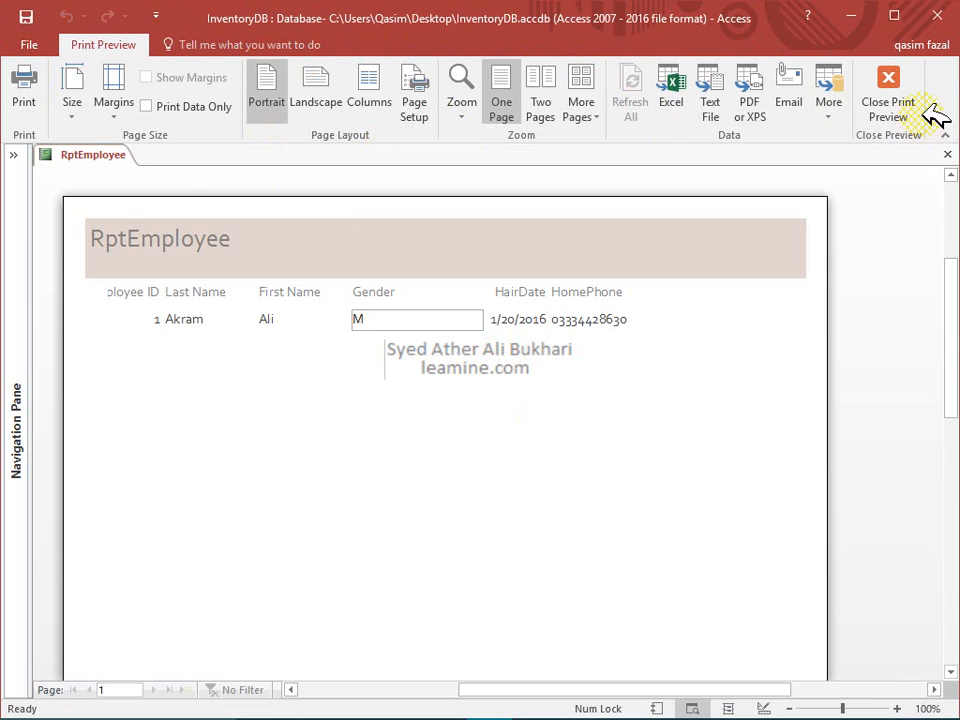
# Close the print preview and change the title label in the report header to "Employee Information"
pyautogui.click(888, 100)
pyautogui.click(125, 224)
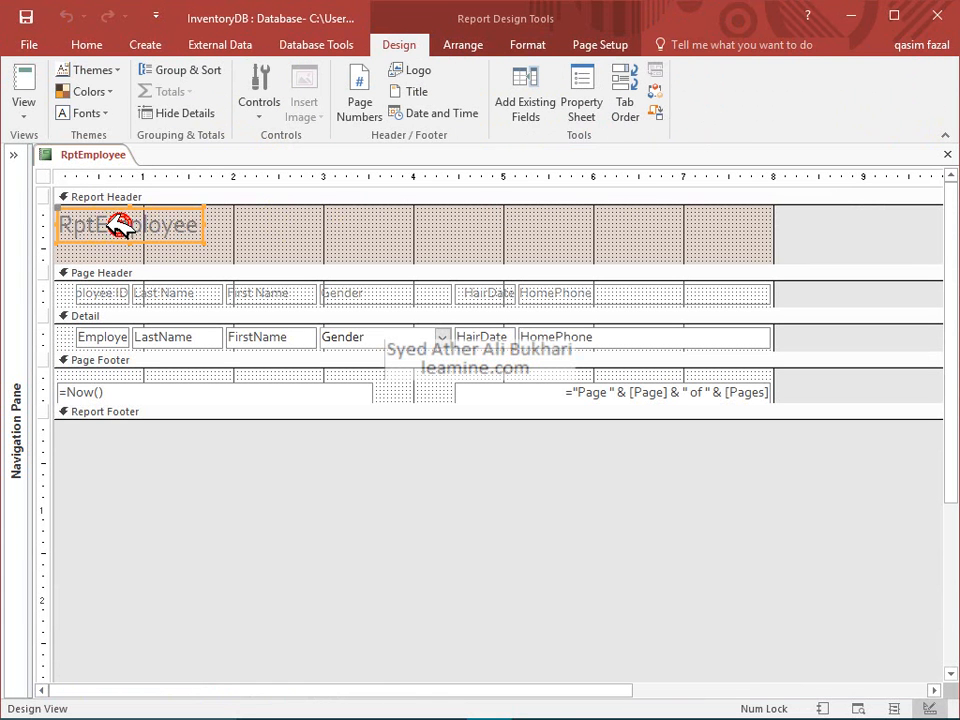
pyautogui.click(336, 253)
pyautogui.press('BackSpace')
pyautogui.press('BackSpace')
pyautogui.press('BackSpace')
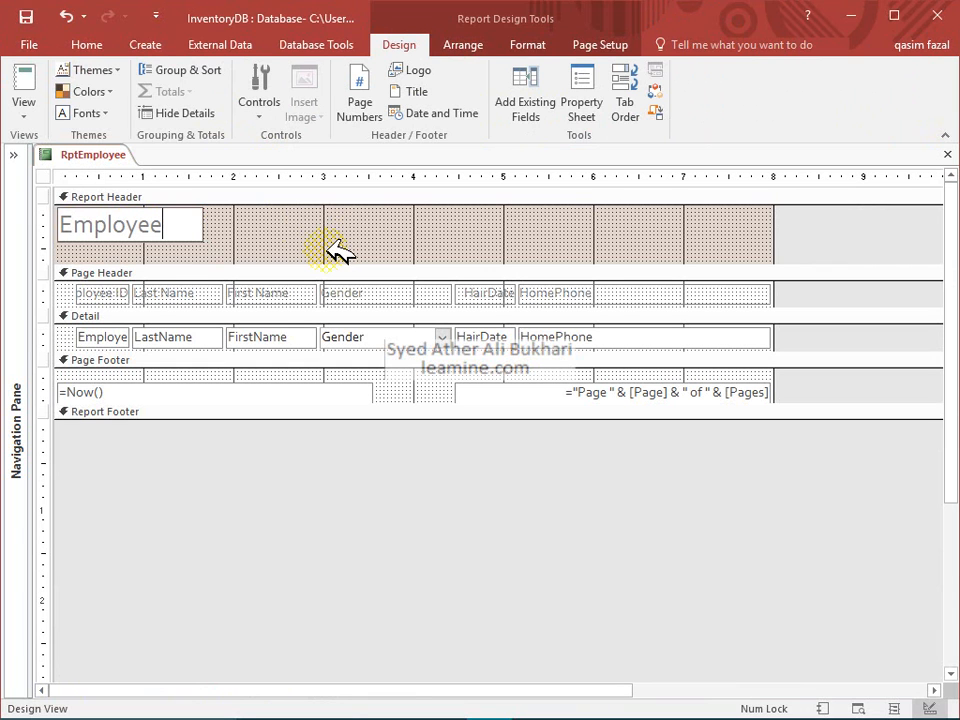
pyautogui.write('Infomration')
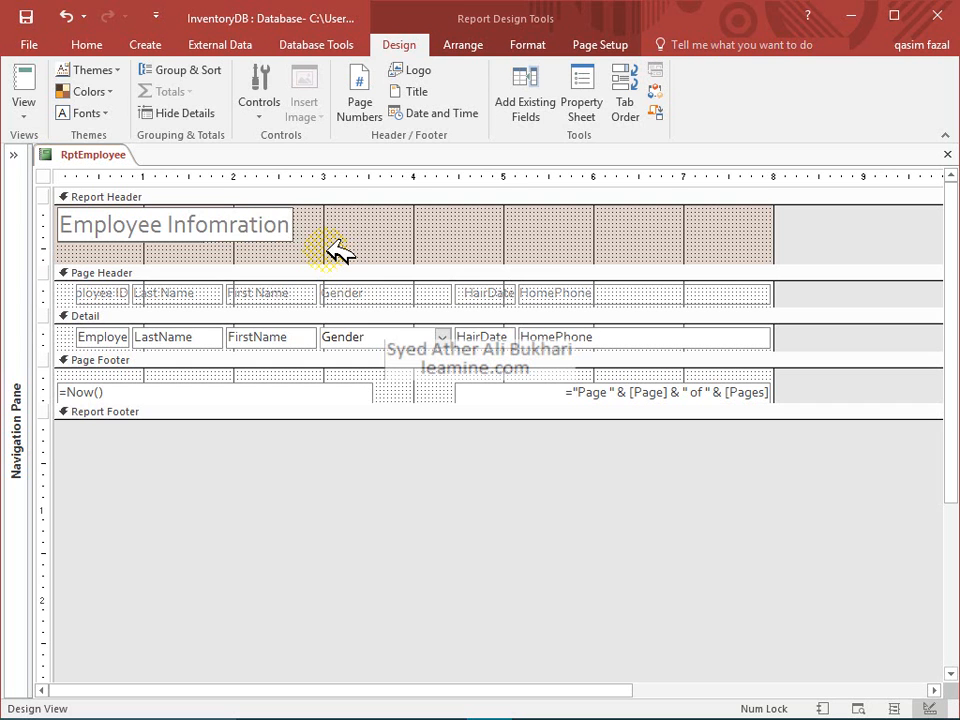
pyautogui.press('BackSpace')
pyautogui.press('BackSpace')
pyautogui.press('BackSpace')
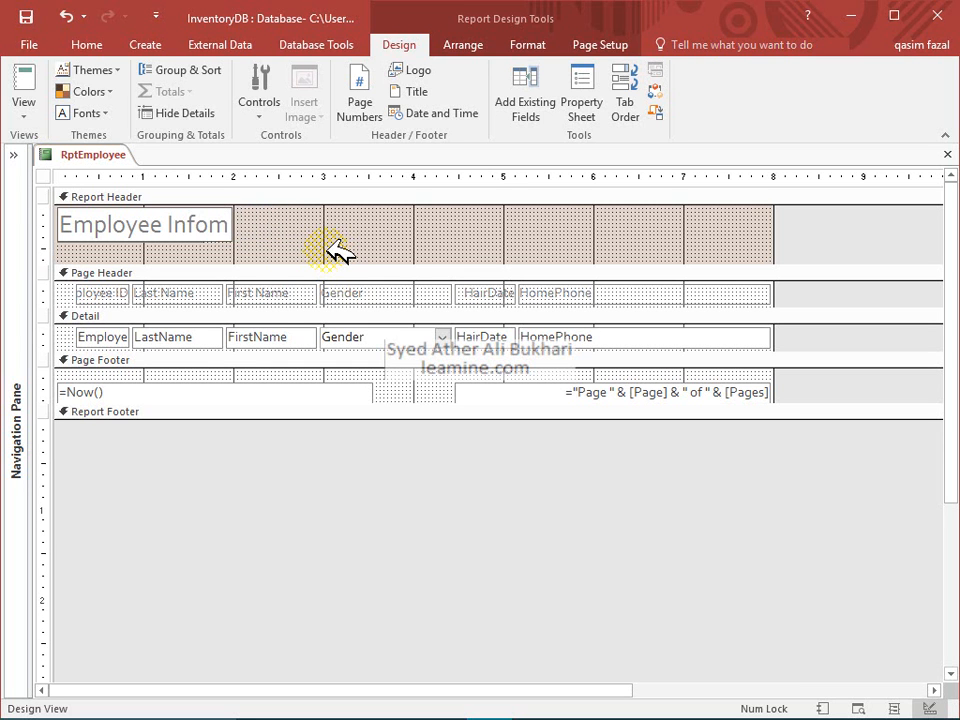
pyautogui.write('ma')
pyautogui.press('BackSpace')
pyautogui.press('BackSpace')
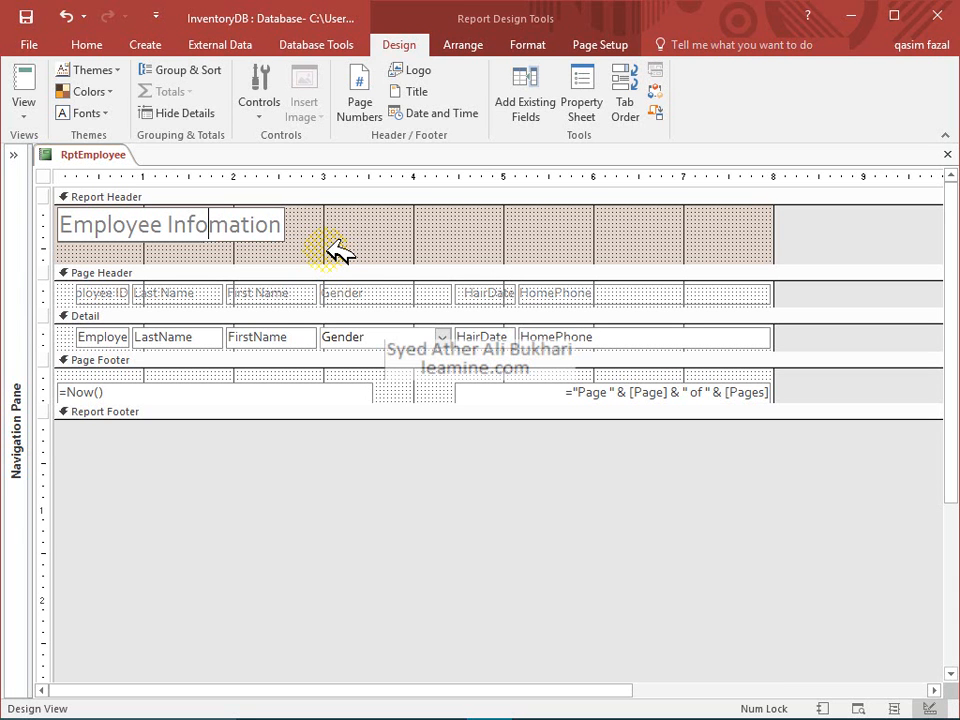
pyautogui.write('r')
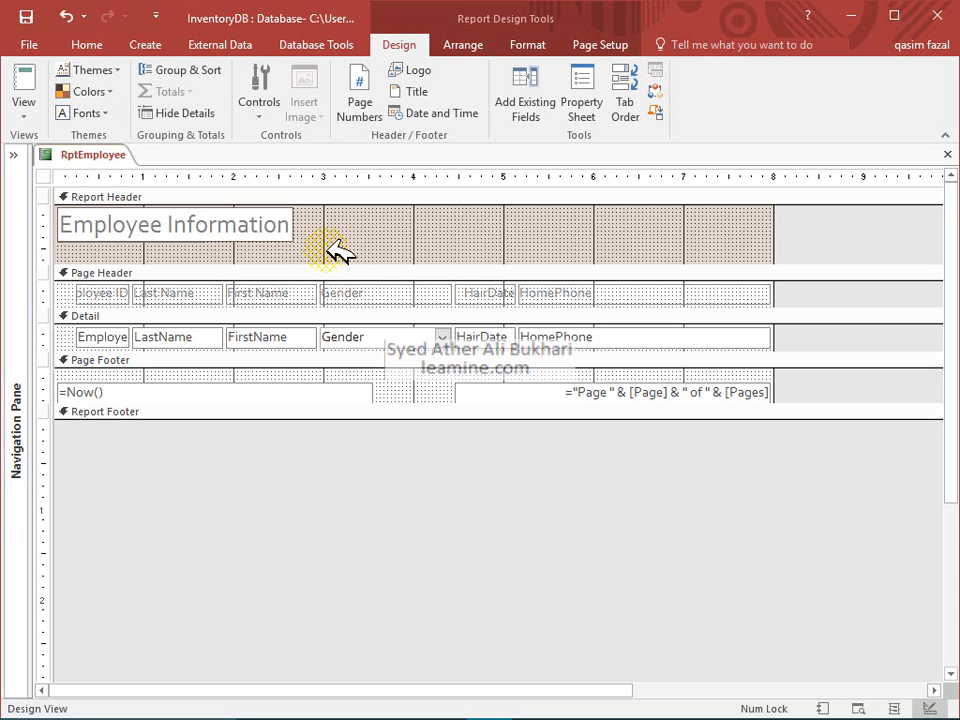
pyautogui.press('Return')
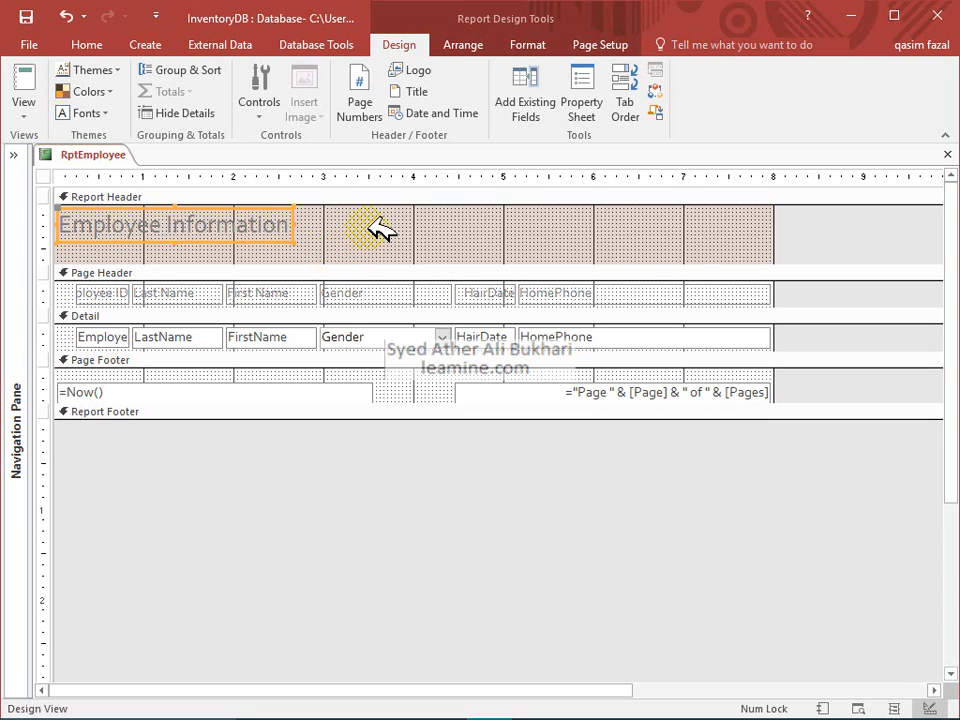
pyautogui.click(373, 227)
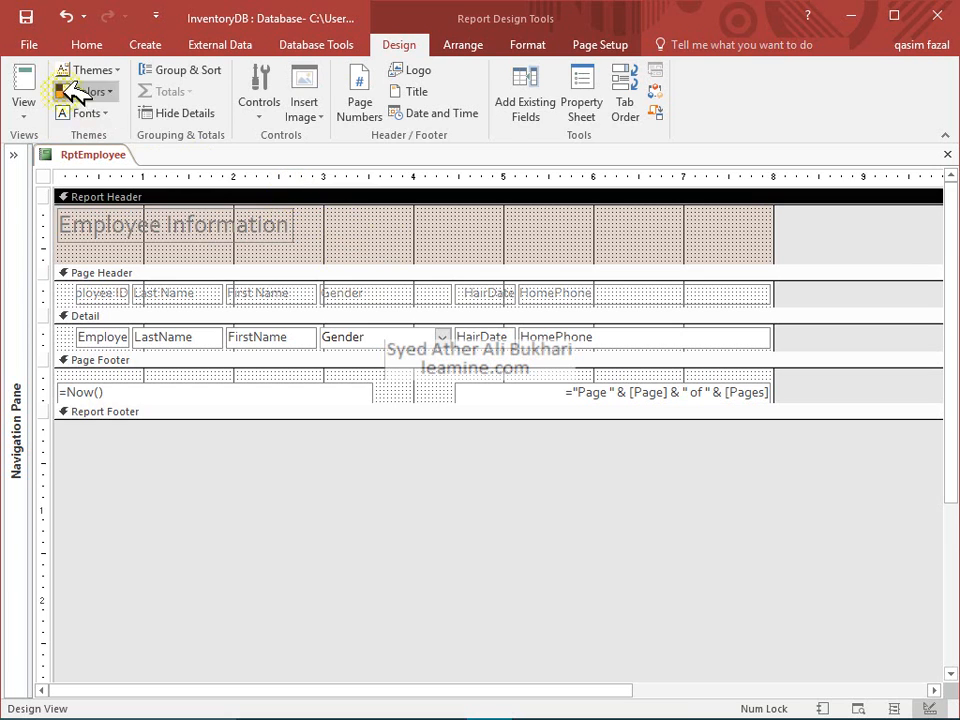
# Compare the employee report's Report View with its Design View, including the date in the page footer
pyautogui.click(30, 82)
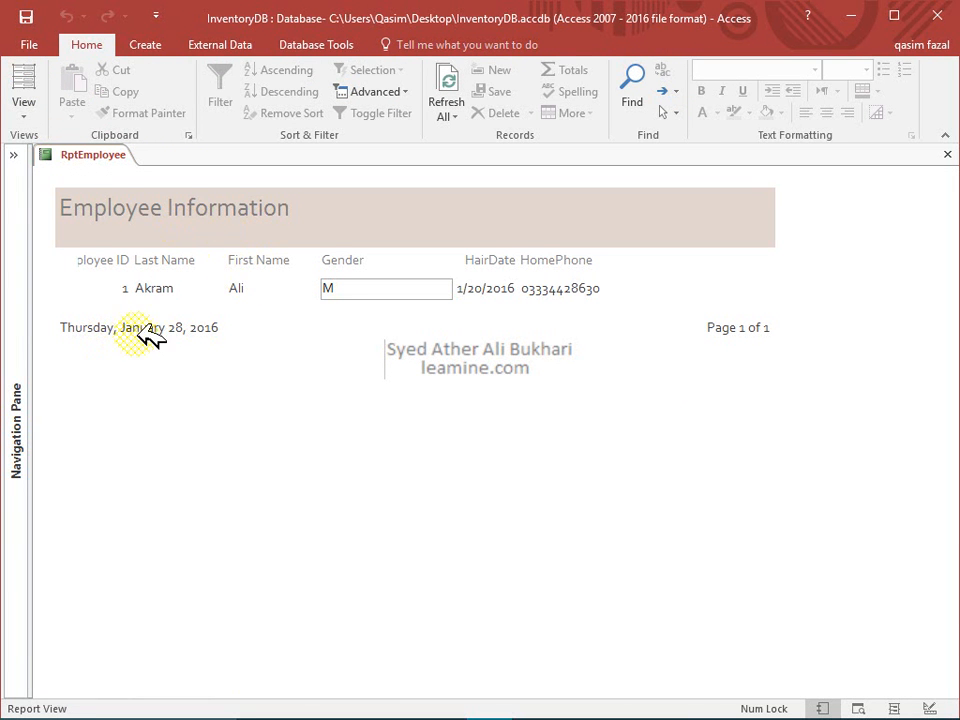
pyautogui.moveTo(100, 327); pyautogui.dragTo(212, 327)
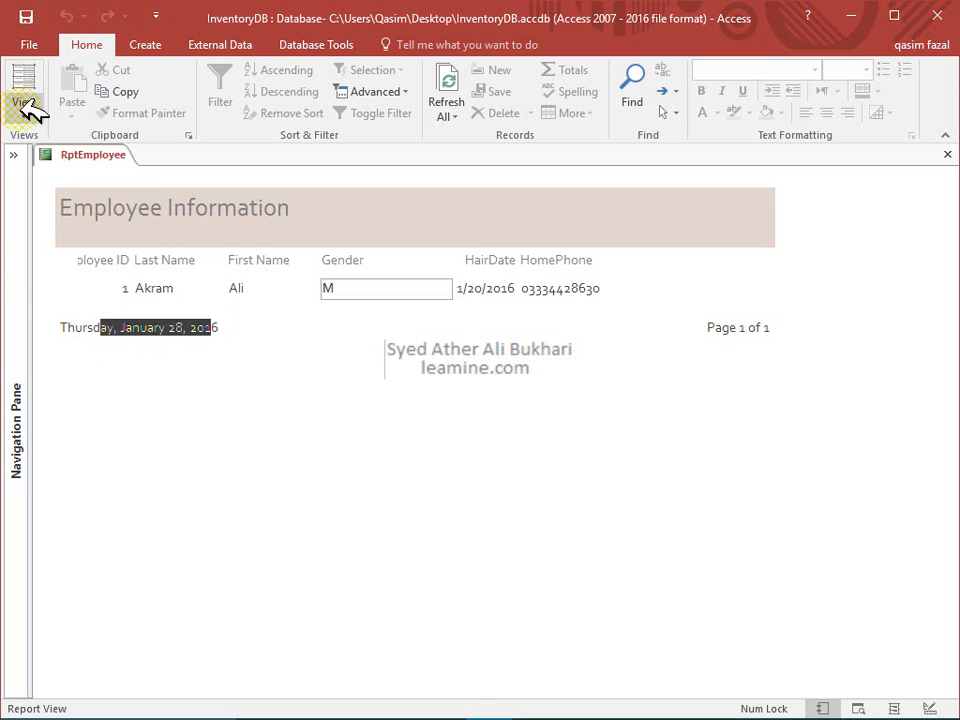
pyautogui.click(20, 113)
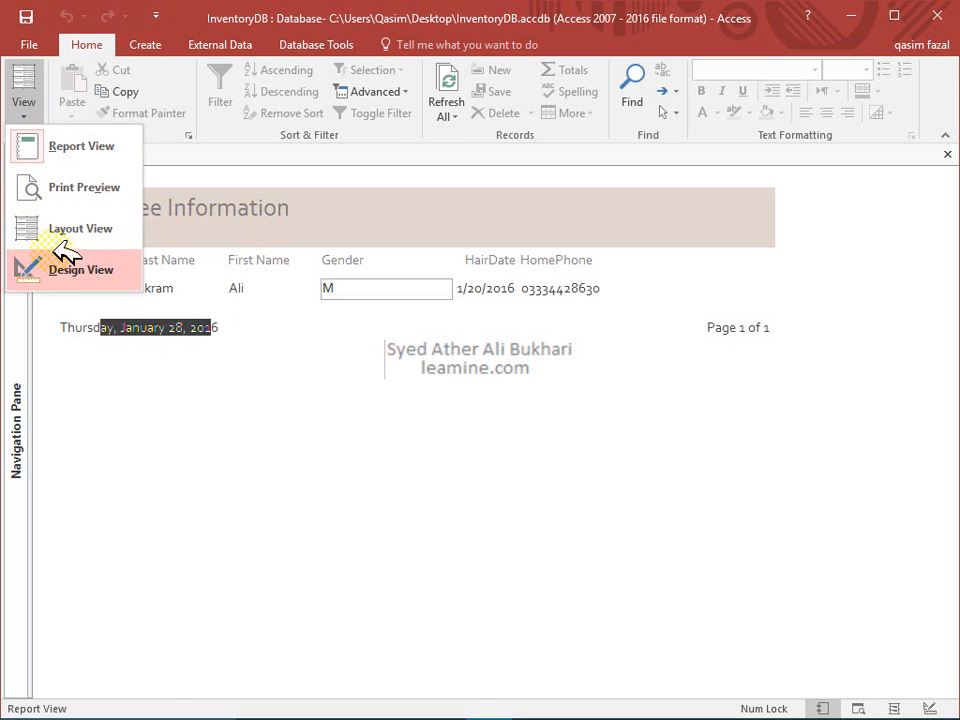
pyautogui.click(70, 269)
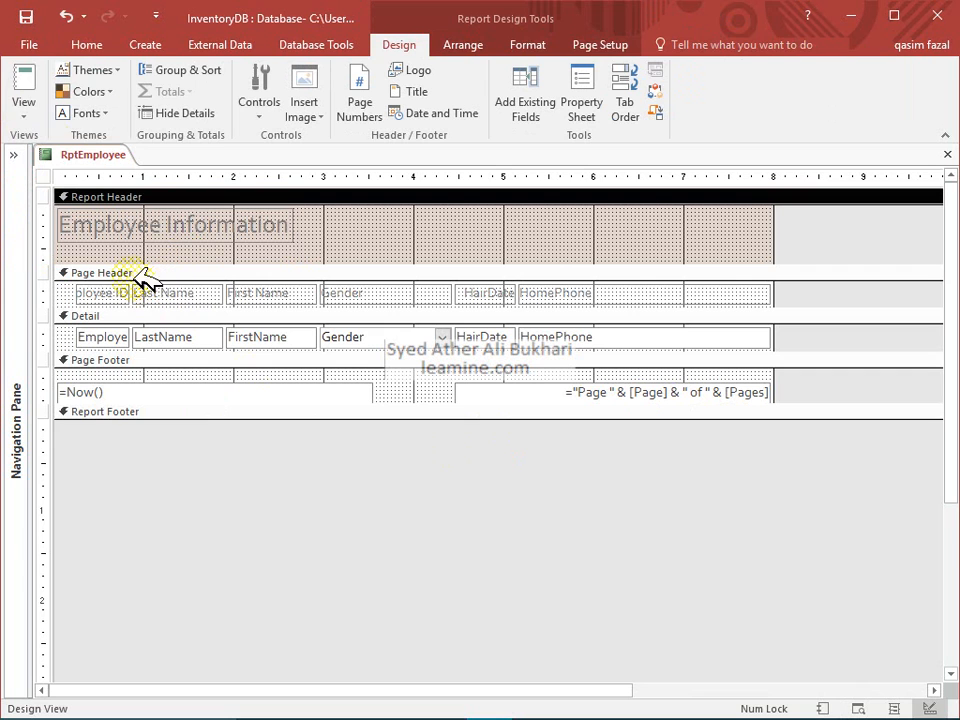
pyautogui.click(30, 75)
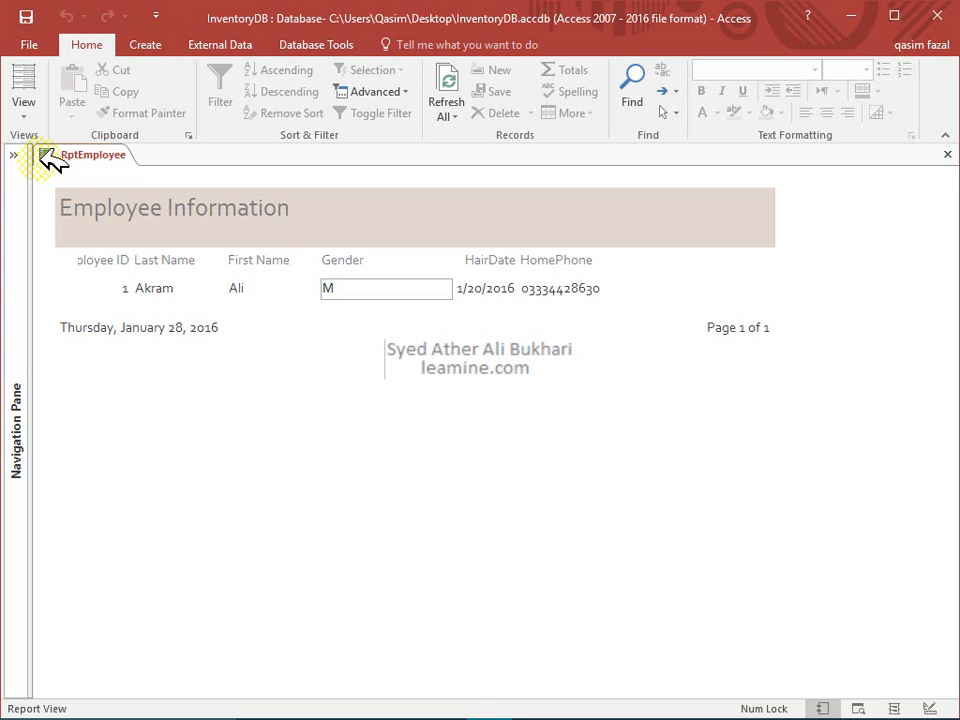
pyautogui.click(30, 108)
pyautogui.click(70, 266)
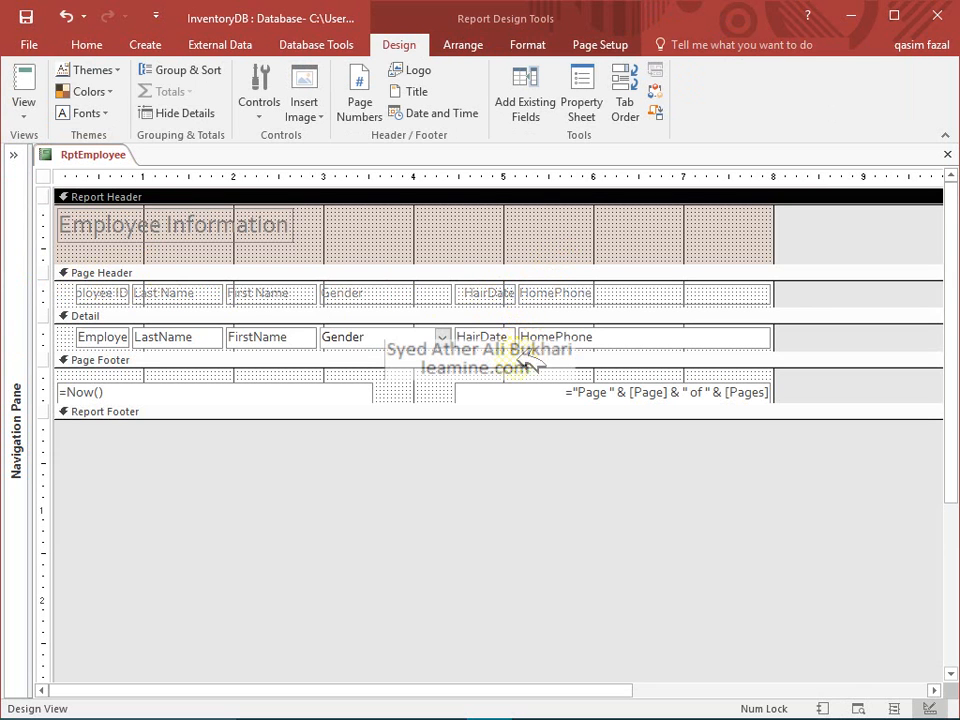
pyautogui.click(30, 80)
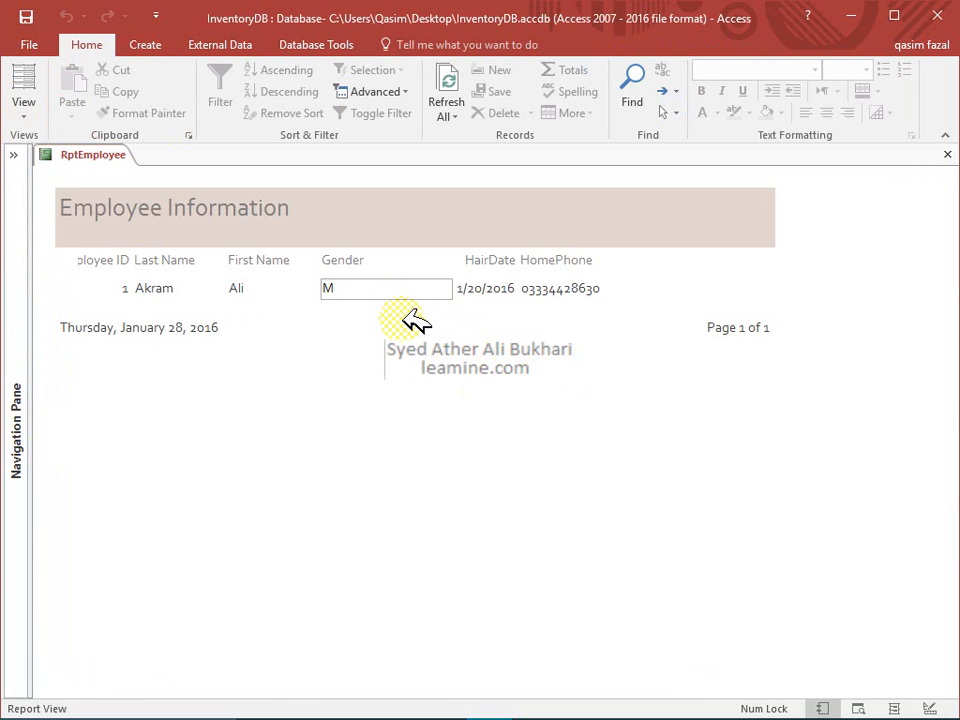
pyautogui.click(24, 100)
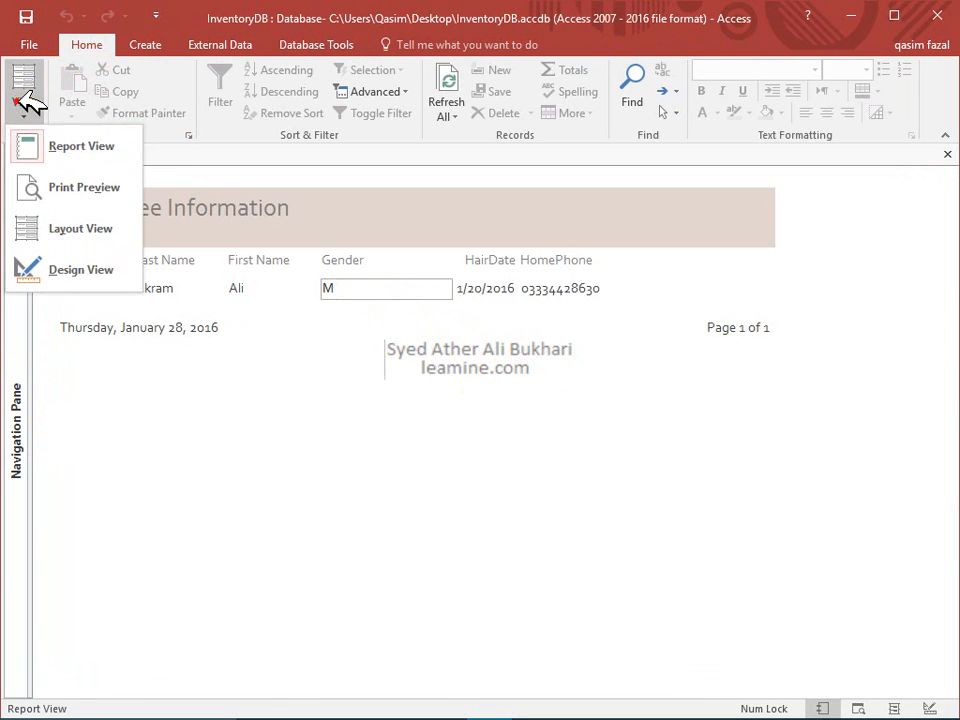
pyautogui.click(64, 267)
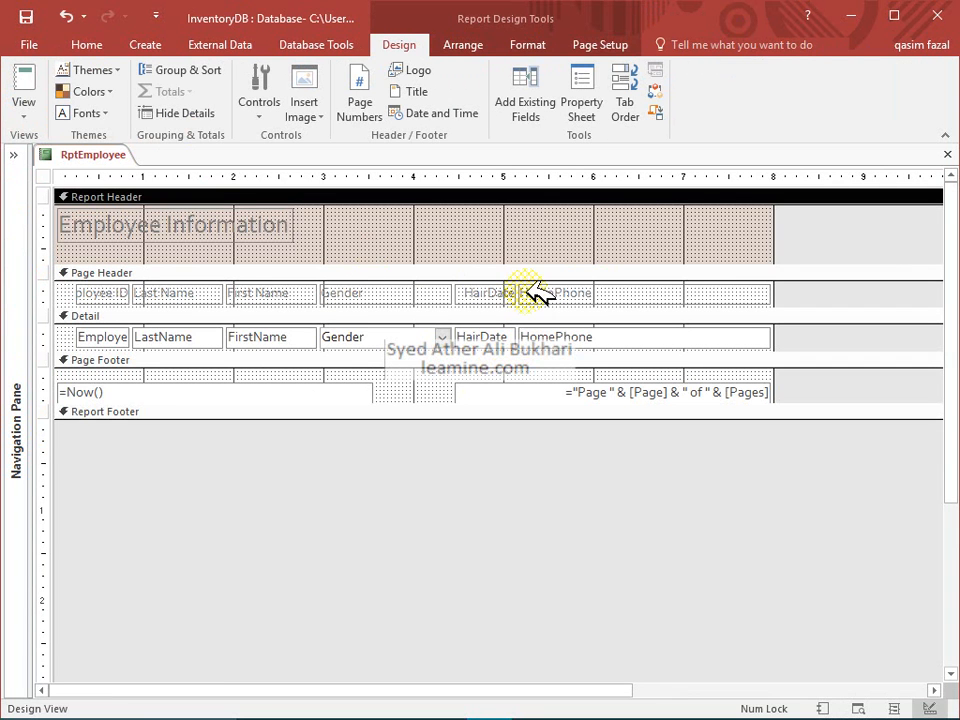
# Open the rptProducts report from the database objects, and collapse the object list
pyautogui.click(14, 156)
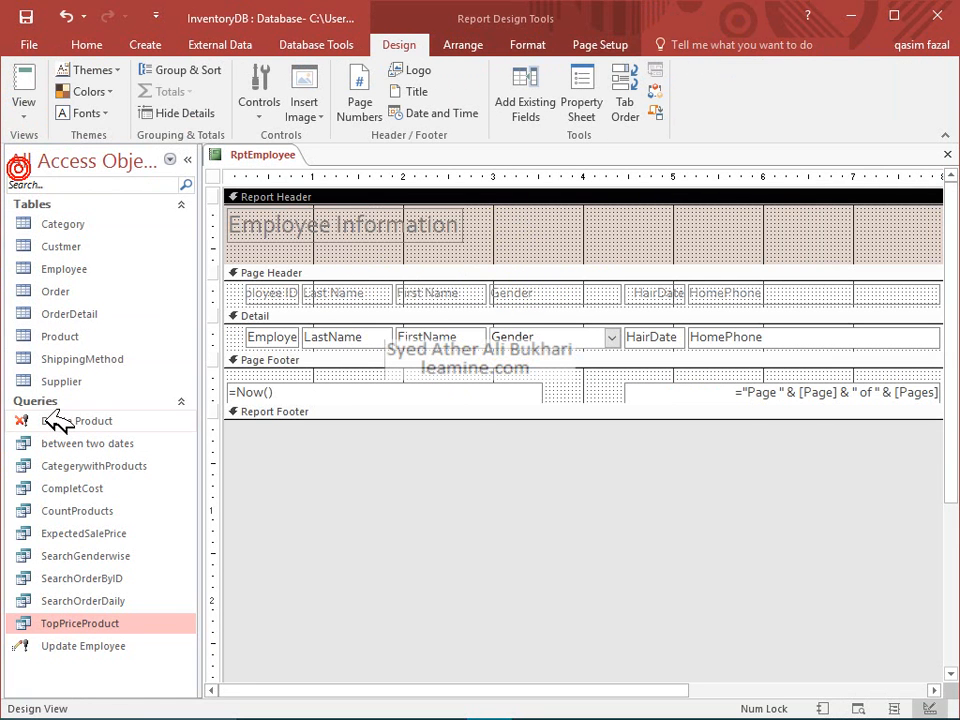
pyautogui.scroll(-1, 150, 650)
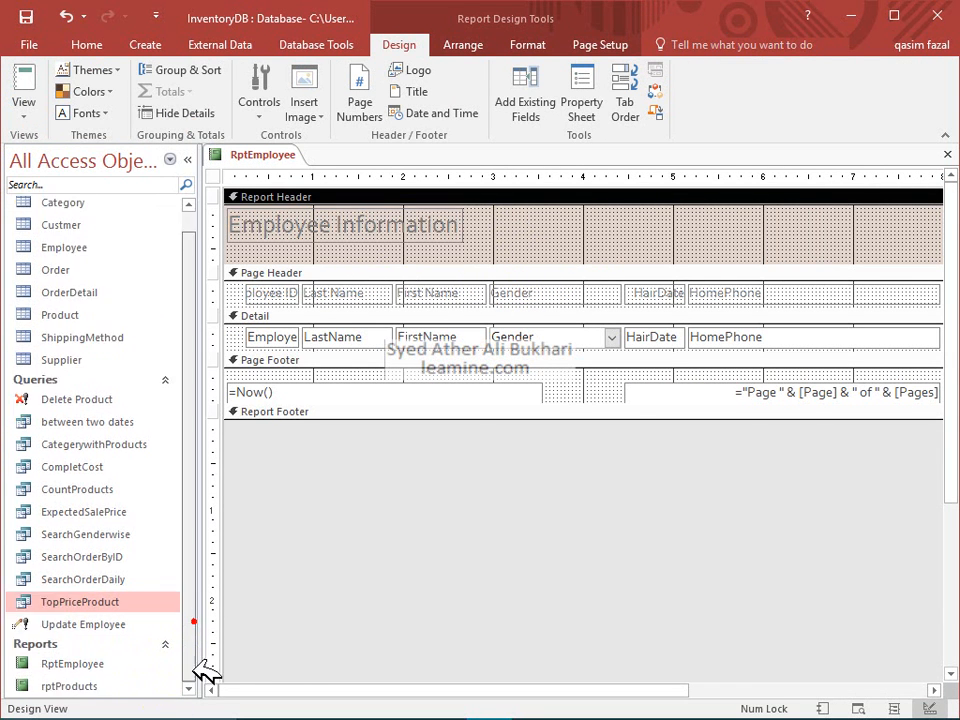
pyautogui.click(96, 686)
pyautogui.doubleClick(96, 686)
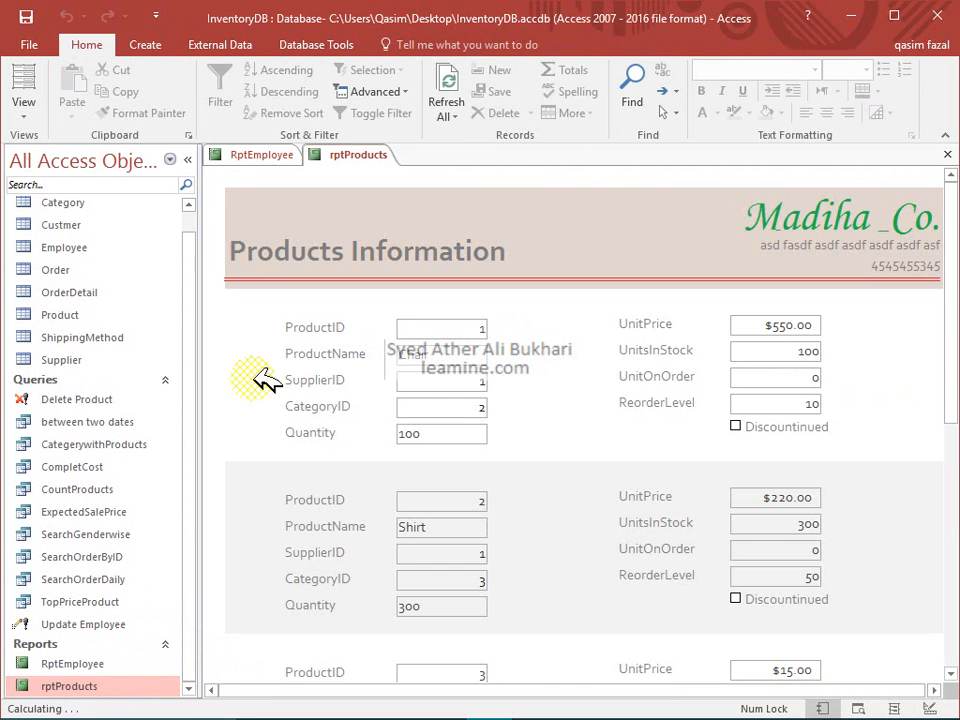
pyautogui.click(193, 160)
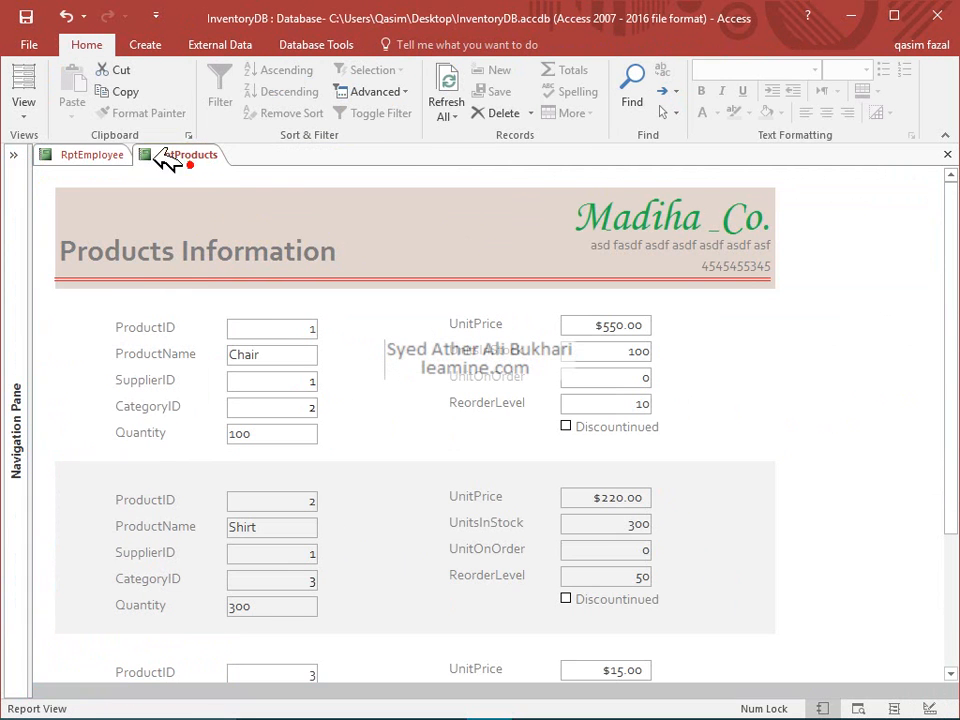
# Copy the company name, address and phone labels and the red double line from the rptProducts report header into RptEmployee's report header
pyautogui.click(25, 98)
pyautogui.click(75, 268)
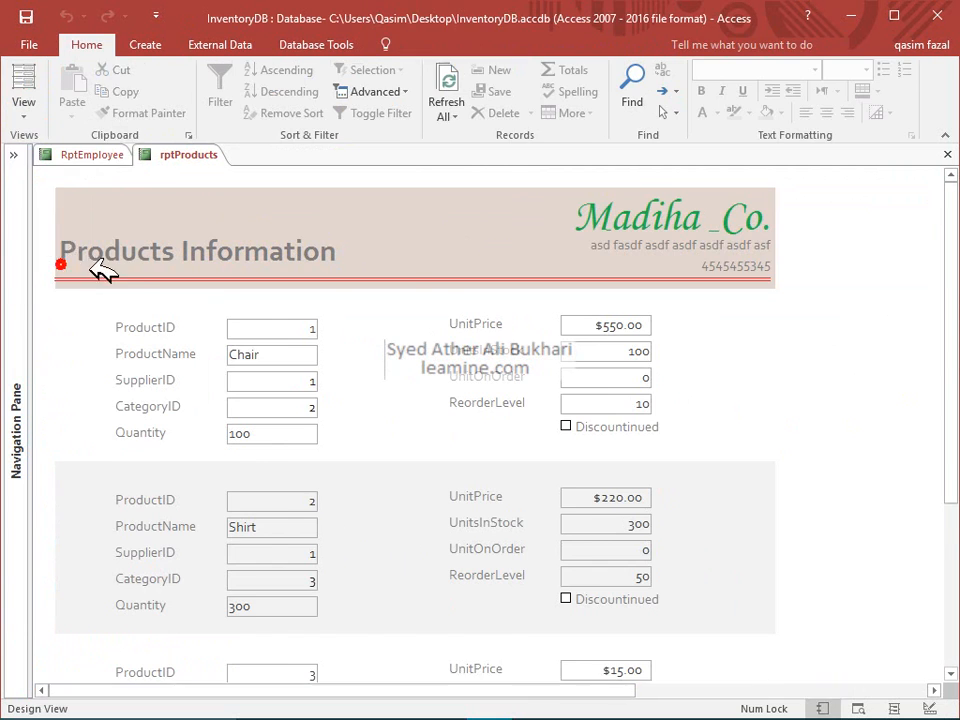
pyautogui.moveTo(498, 214); pyautogui.dragTo(763, 329)
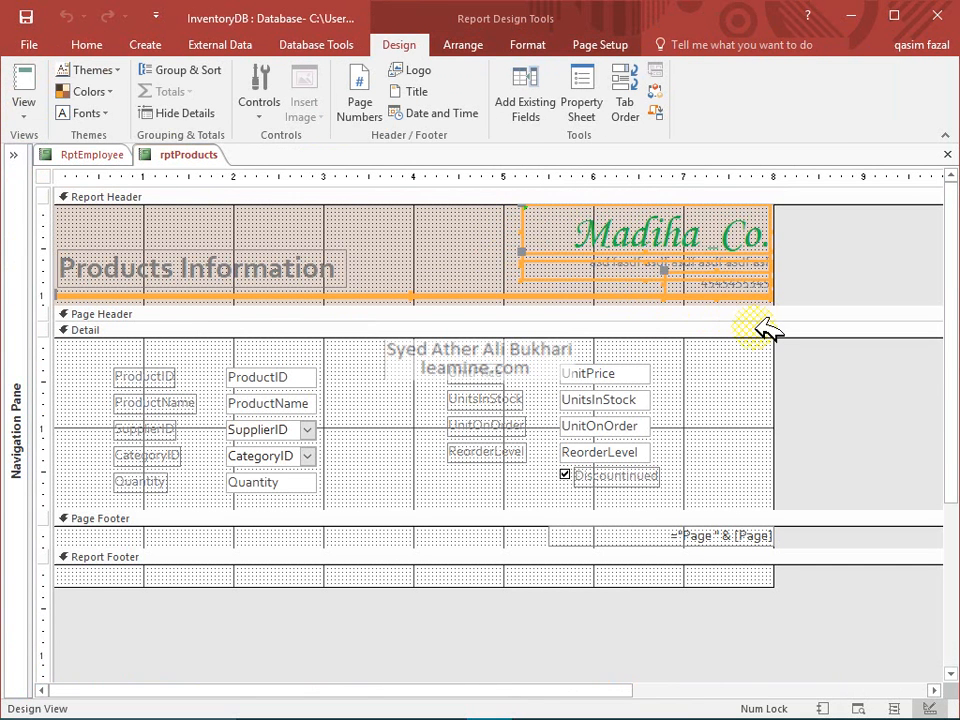
pyautogui.click(84, 155)
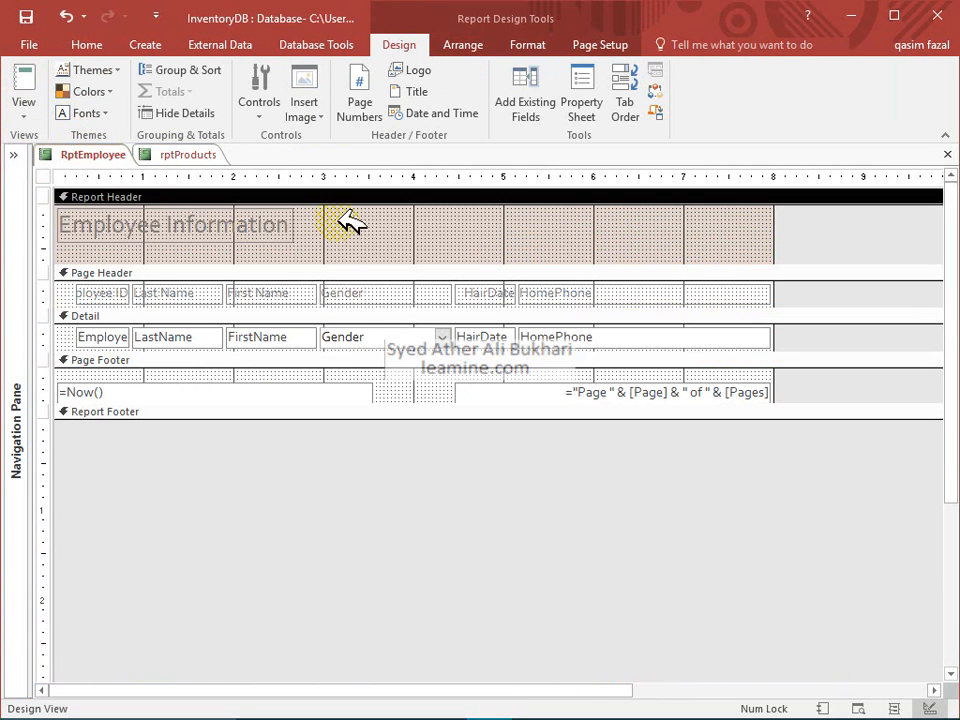
pyautogui.click(410, 226)
pyautogui.hotkey('ctrl', 'v')
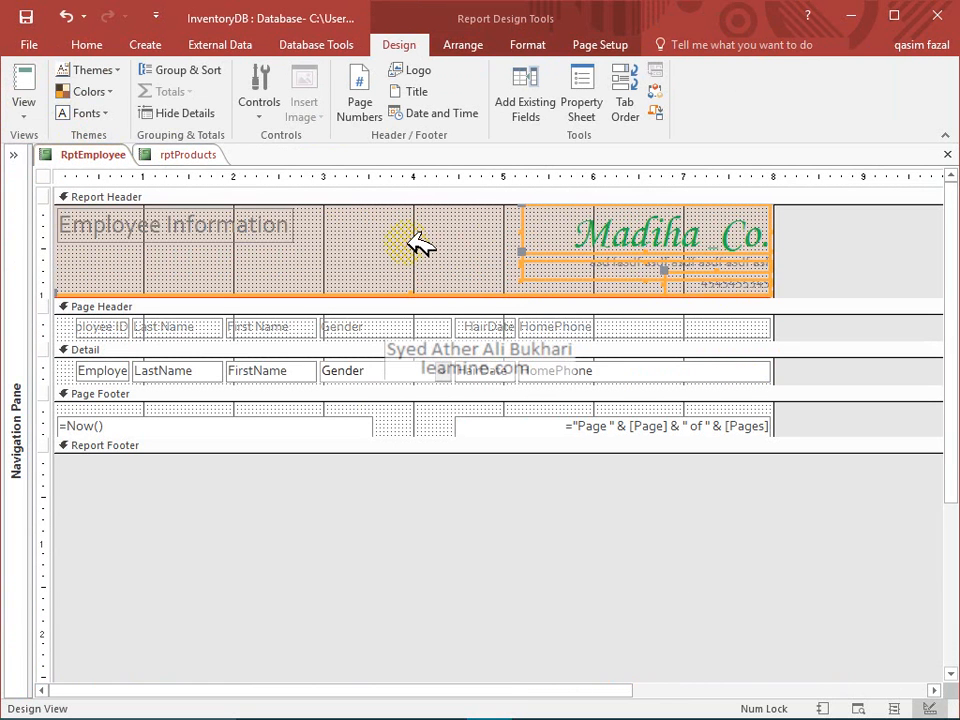
pyautogui.click(401, 242)
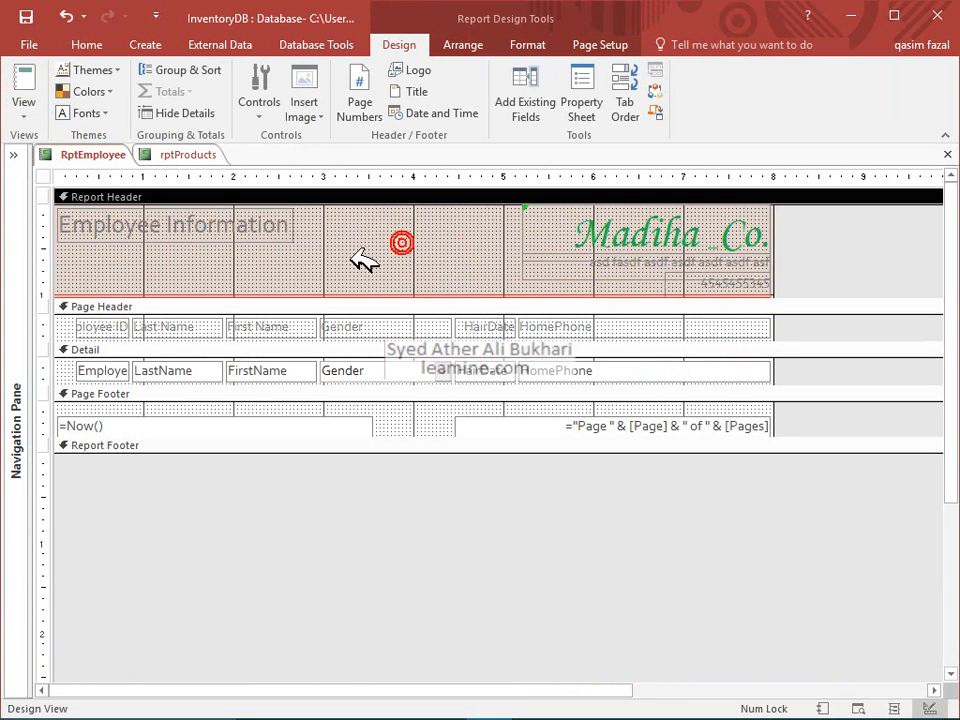
# Move the "Employee Information" title down to just above the red line and set its font size to 24
pyautogui.click(279, 240)
pyautogui.moveTo(290, 260); pyautogui.dragTo(292, 288)
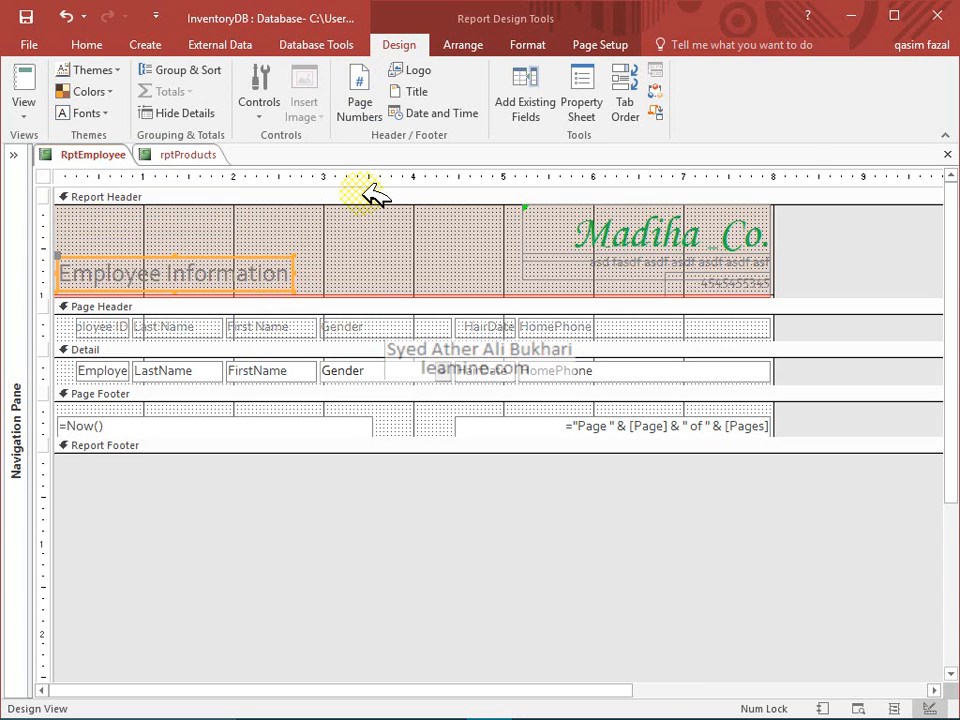
pyautogui.press('F4')
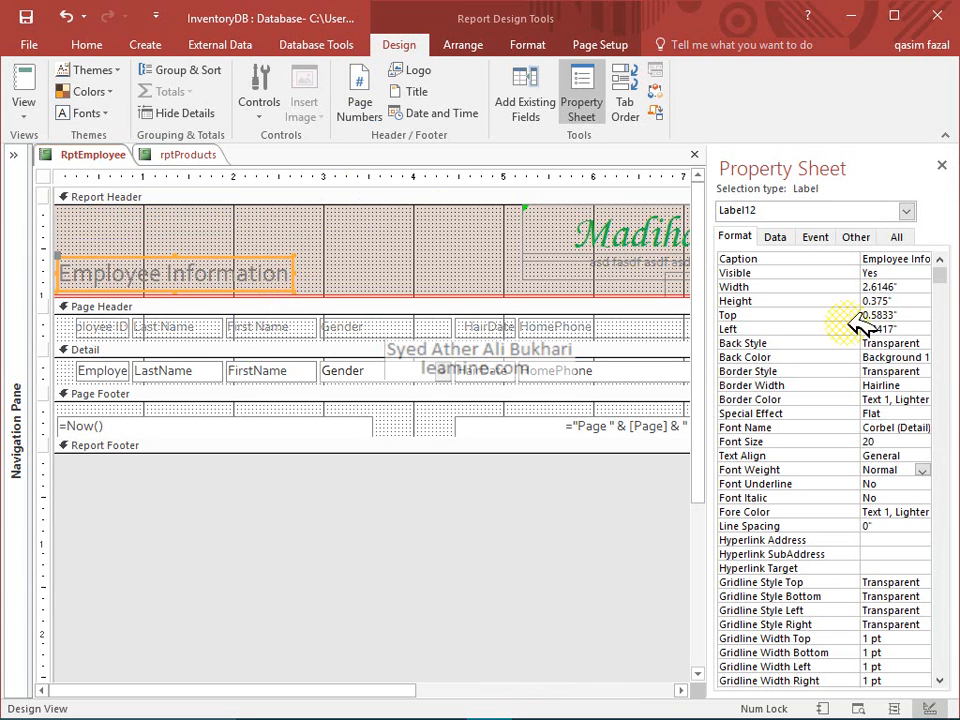
pyautogui.click(920, 442)
pyautogui.click(922, 442)
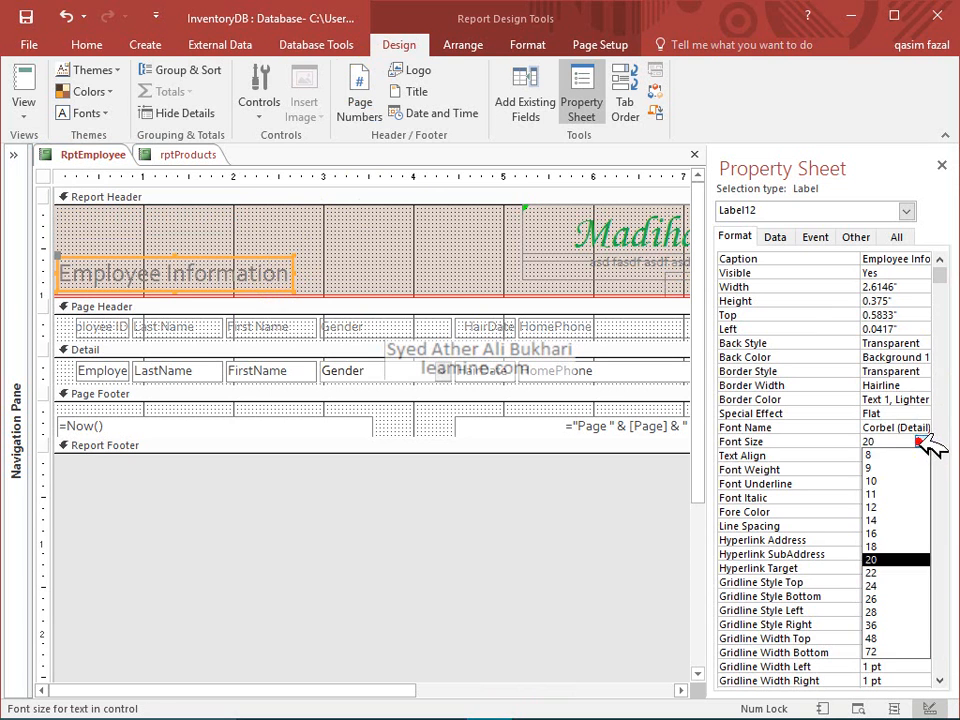
pyautogui.click(915, 584)
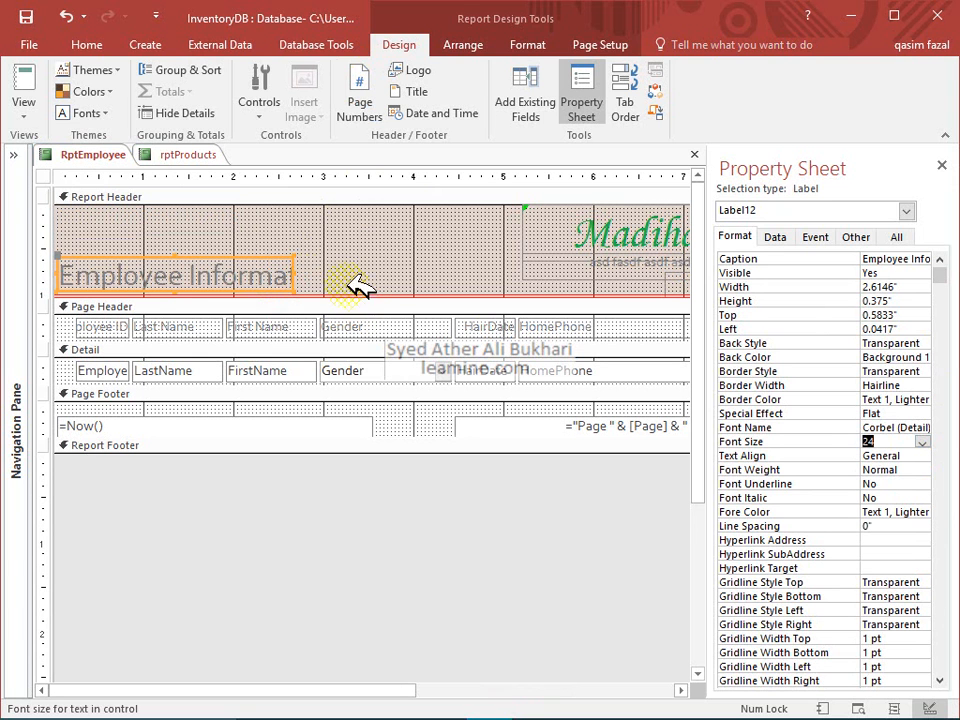
# Widen the "Employee Information" label so its full text fits, and close the property sheet
pyautogui.moveTo(296, 270); pyautogui.dragTo(392, 279)
pyautogui.click(400, 288)
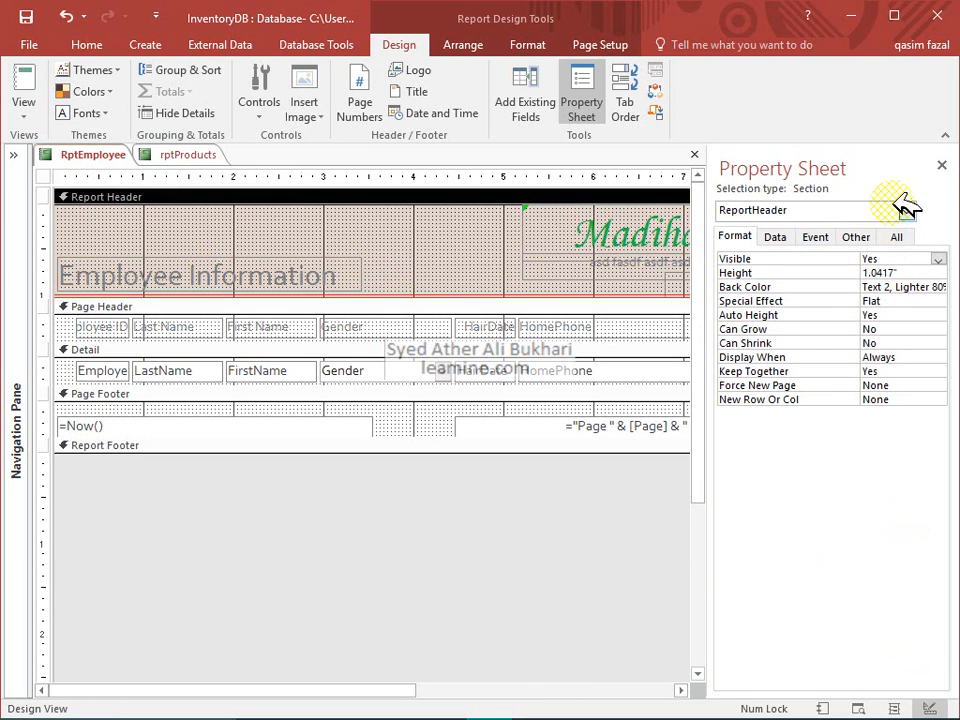
pyautogui.click(941, 165)
# Show RptEmployee in Print Preview and check its header, the date and page number in the footer, and the whole page
pyautogui.click(24, 114)
pyautogui.click(30, 188)
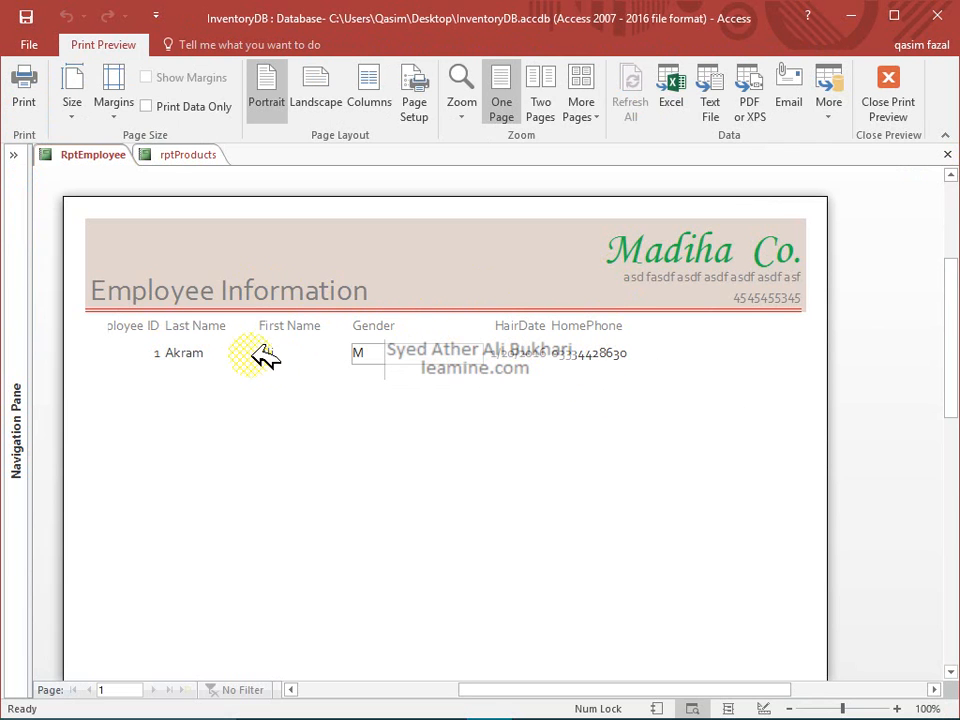
pyautogui.scroll(-5, 470, 418)
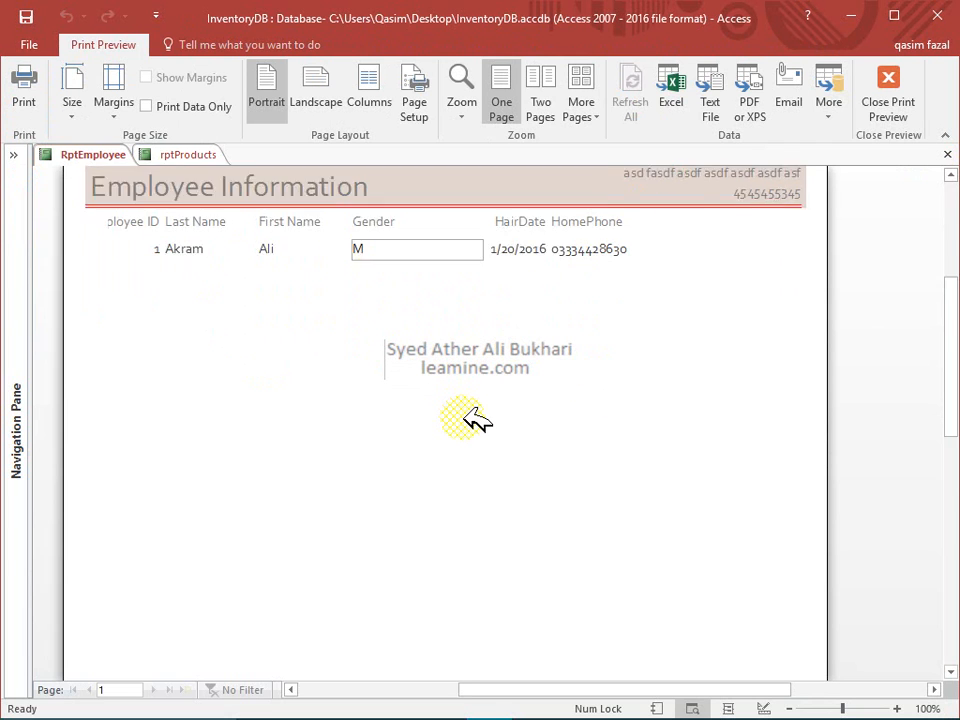
pyautogui.scroll(-2, 470, 418)
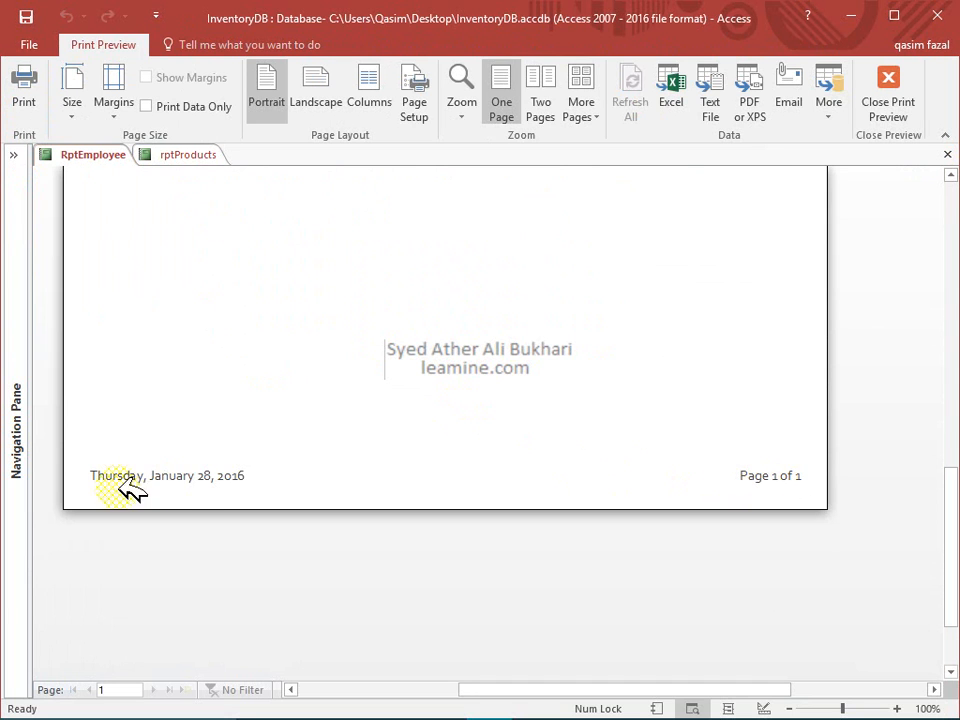
pyautogui.click(265, 312)
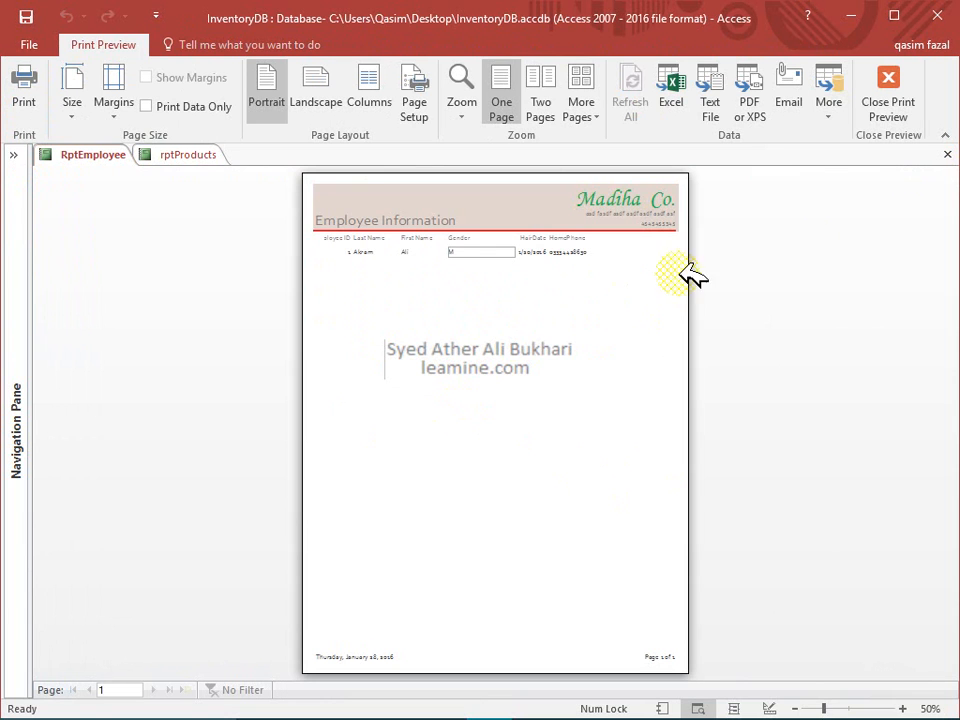